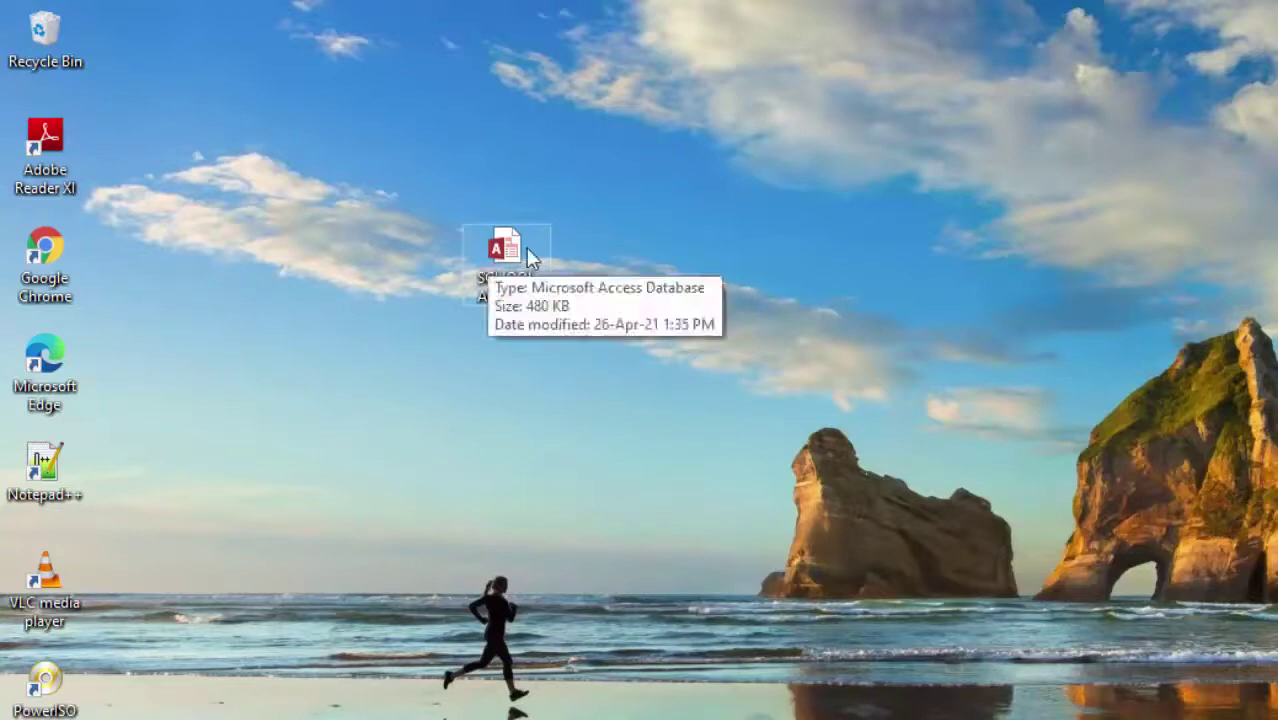
Step: Open the SCHOOL ACTIVITY database from the desktop and open its STUDENTS table
double_click(515, 242)
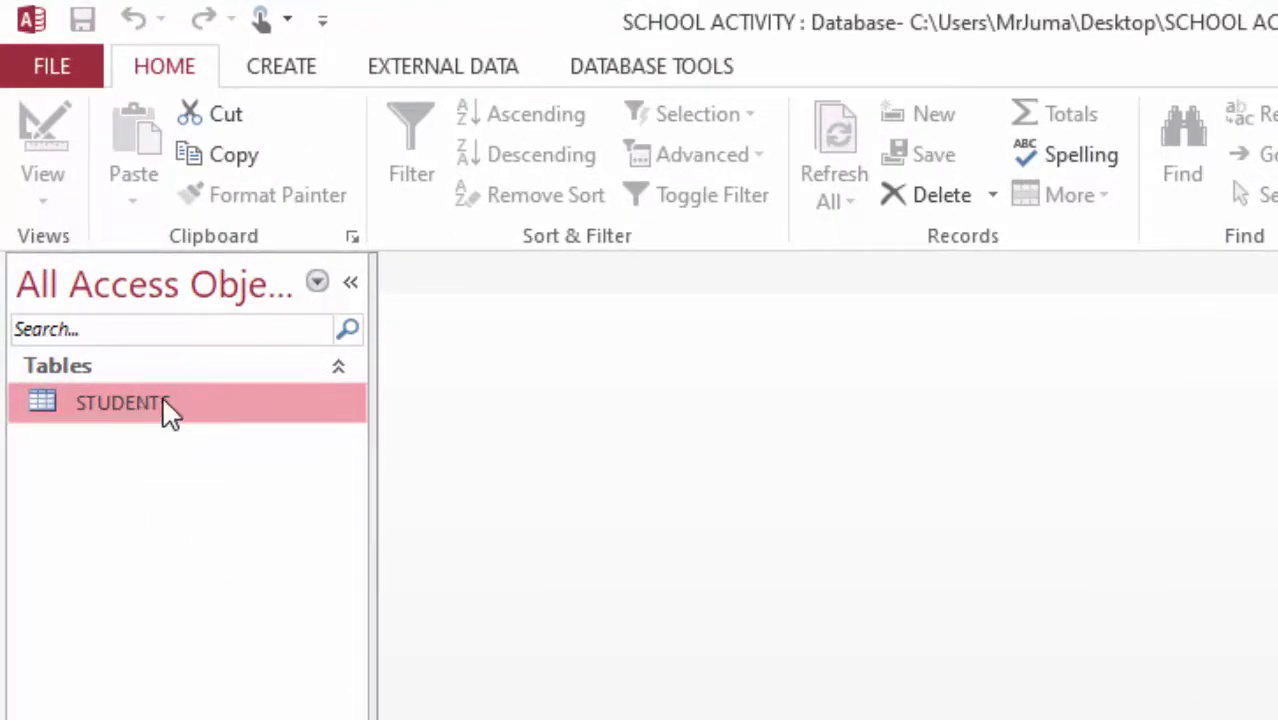
double_click(164, 400)
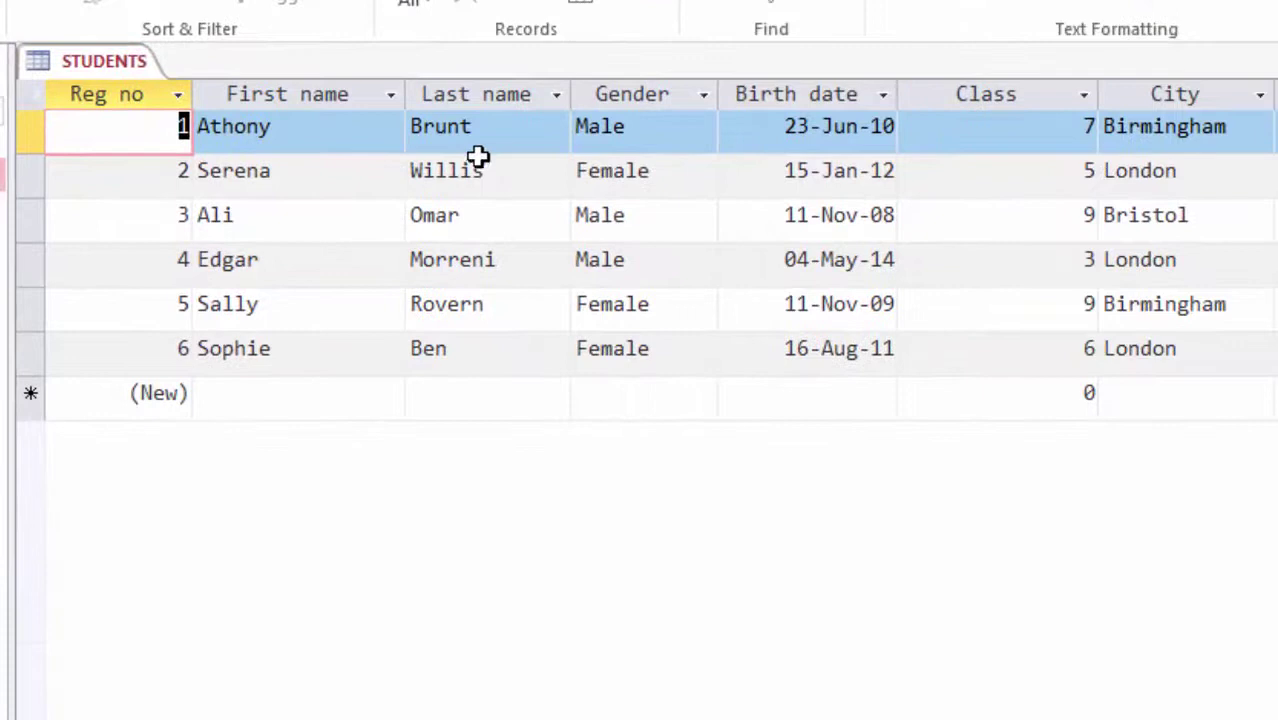
Step: Examine the columns and records of the STUDENTS table, and close the table
left_click(1271, 216)
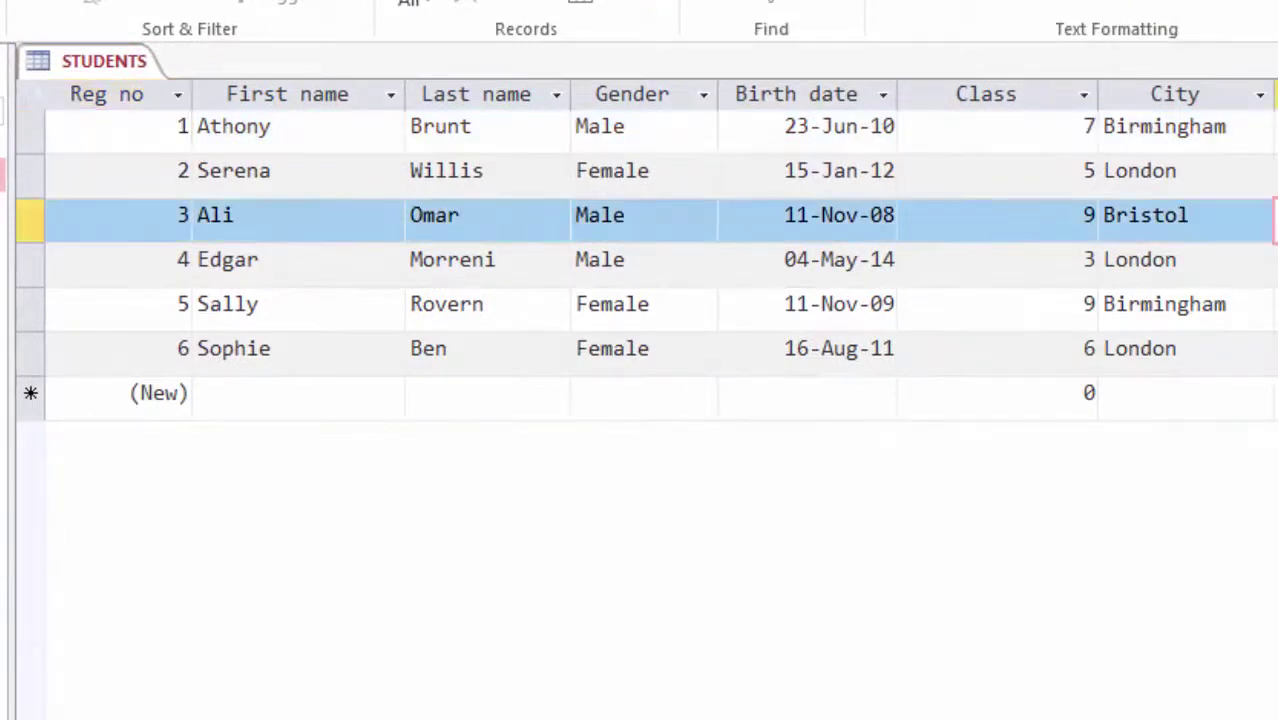
left_click(1142, 92)
left_click(984, 90)
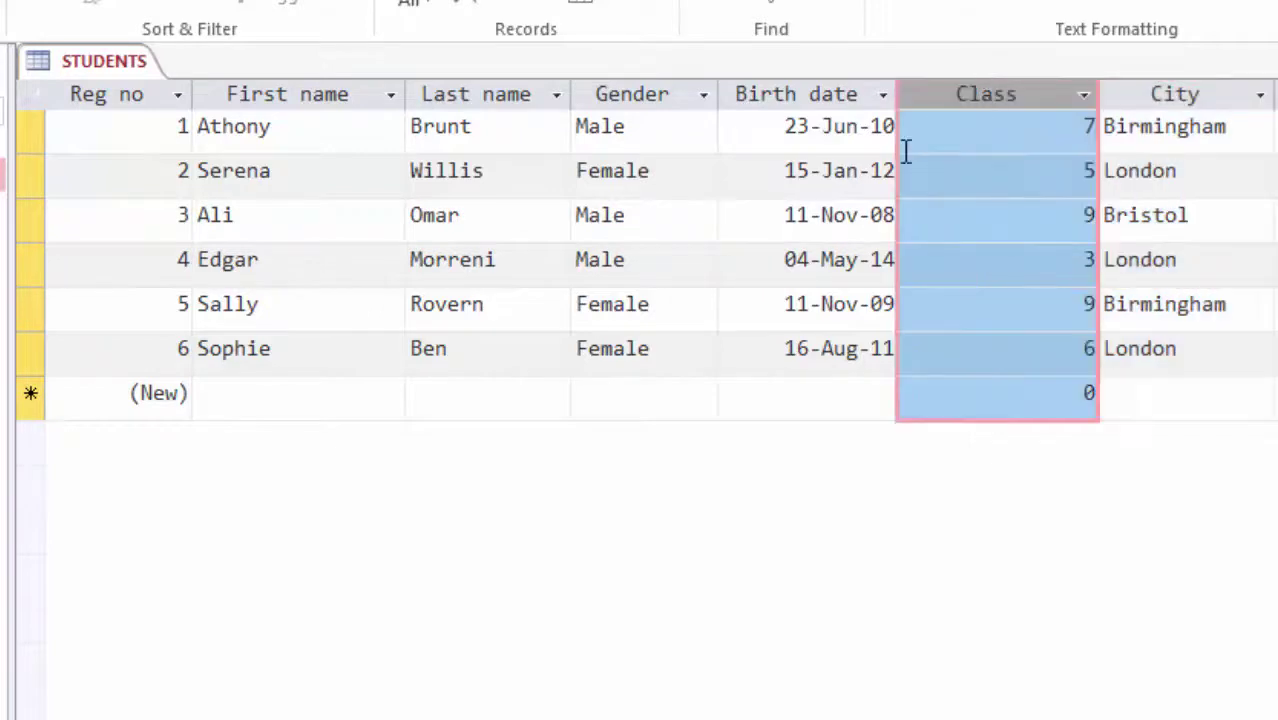
left_click(773, 86)
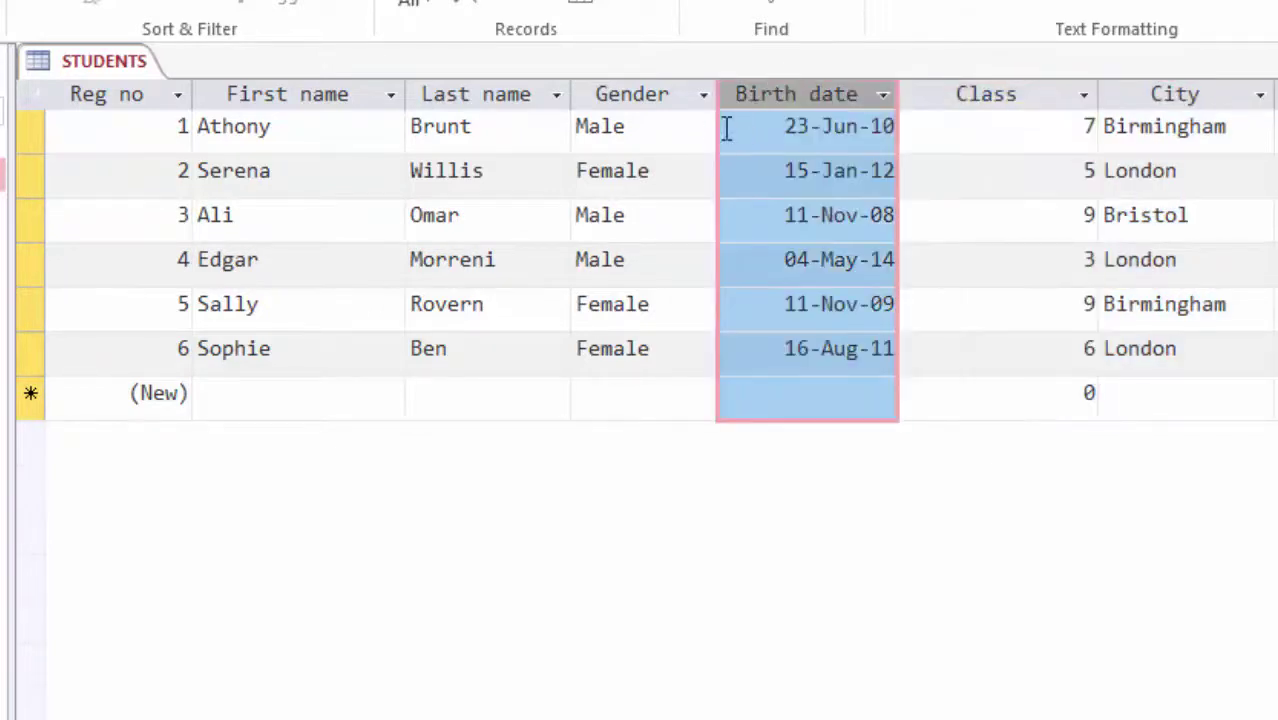
left_click(470, 95)
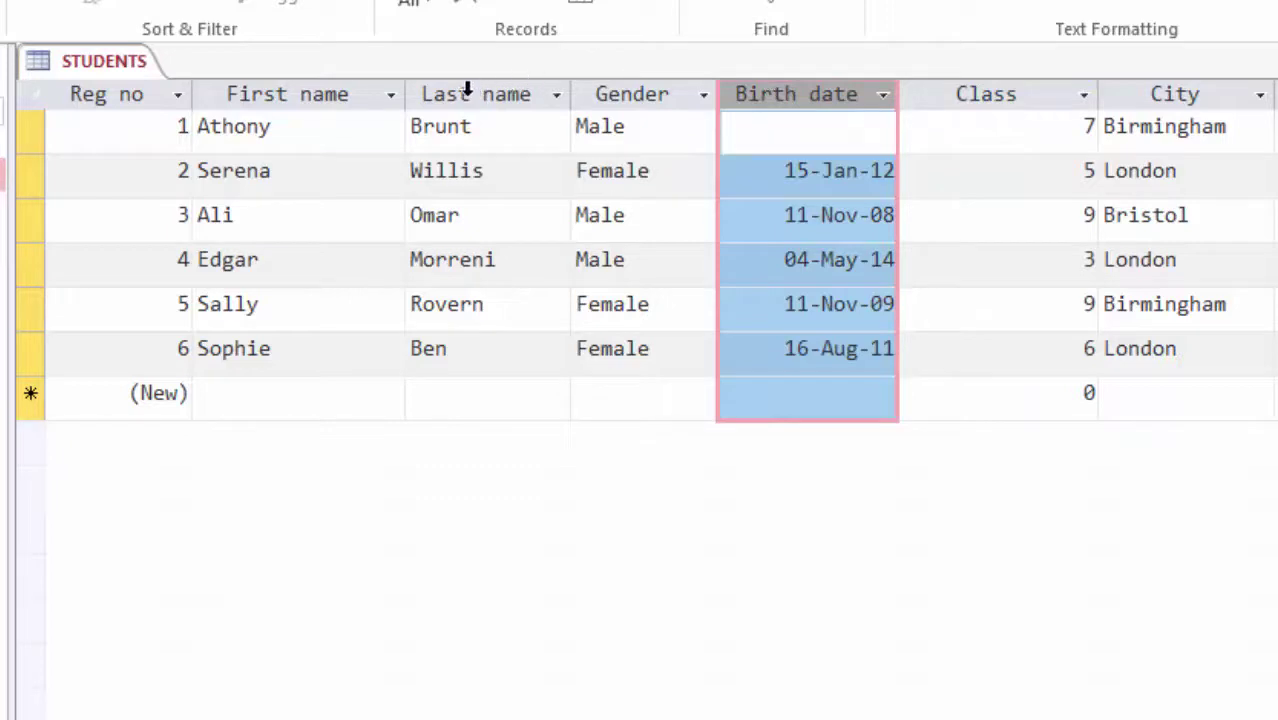
left_click(285, 93)
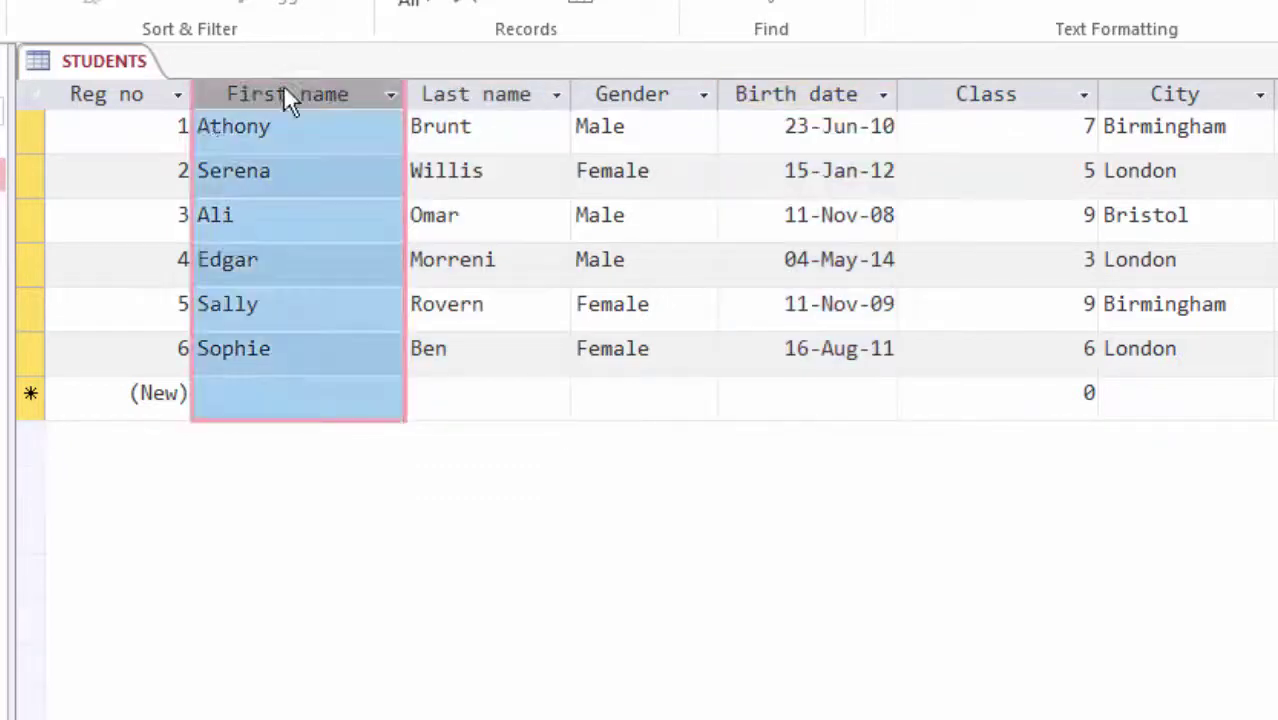
left_click(139, 93)
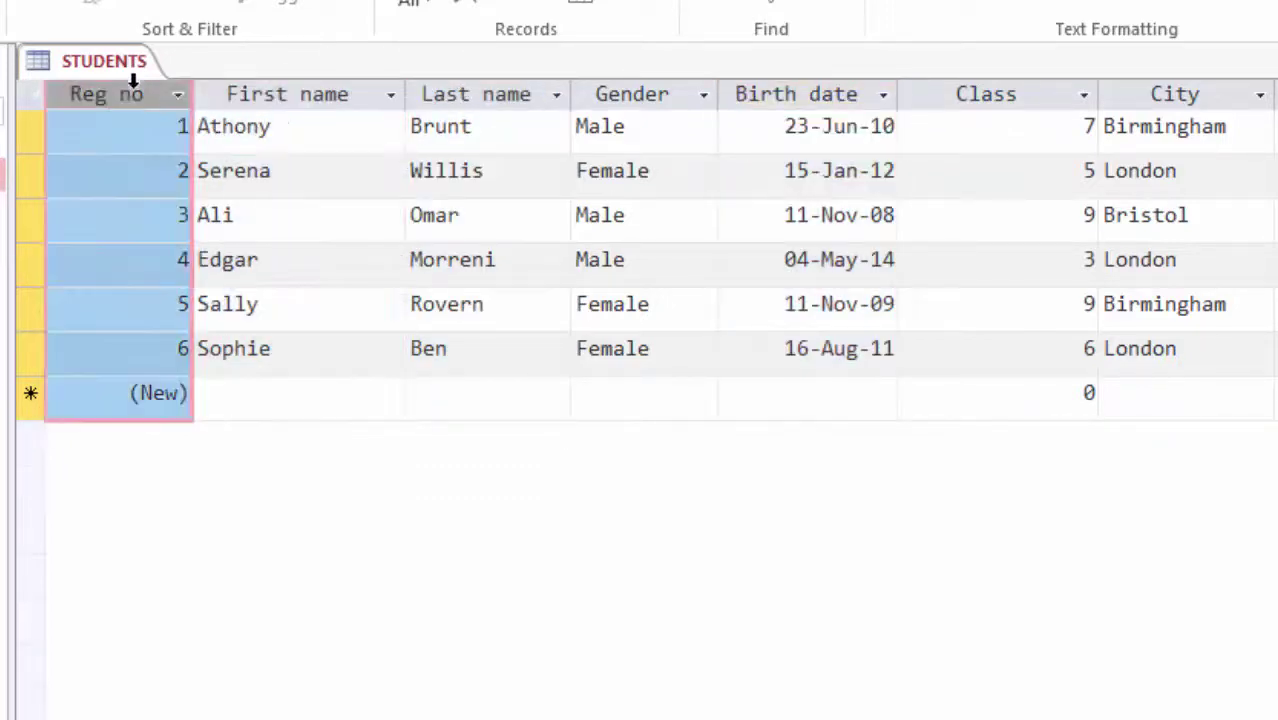
left_click(984, 177)
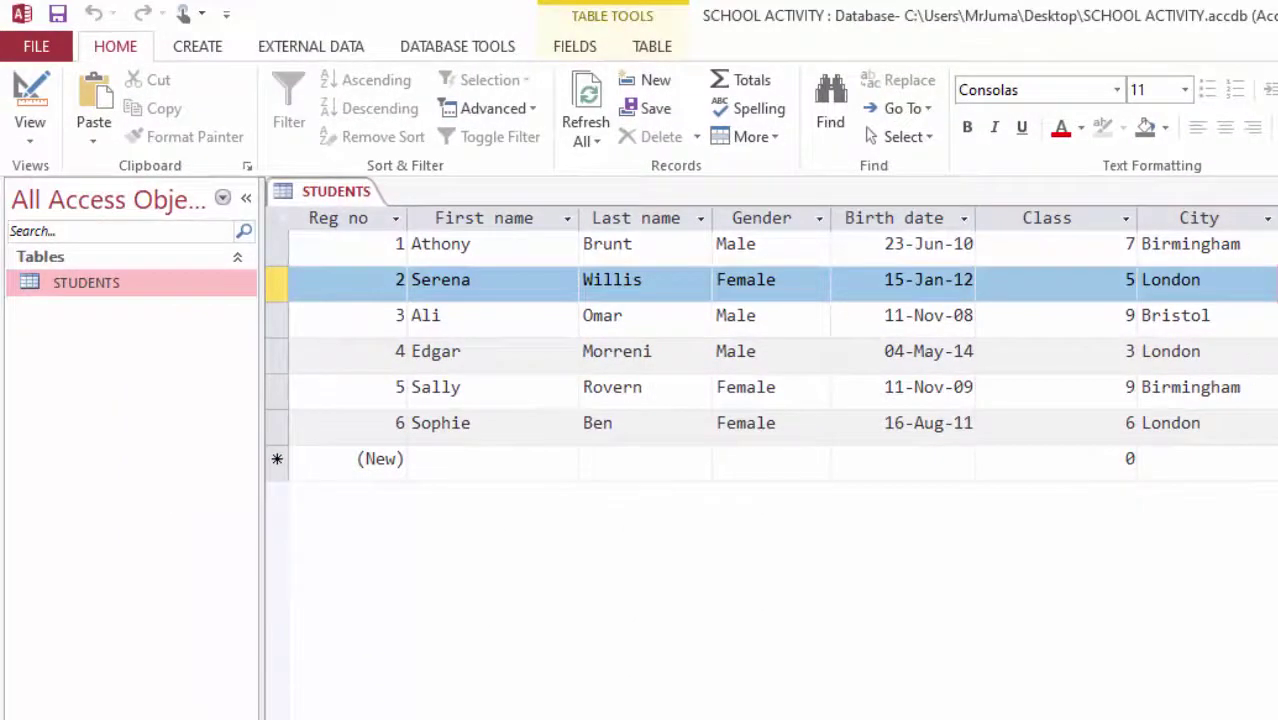
left_click(1200, 218)
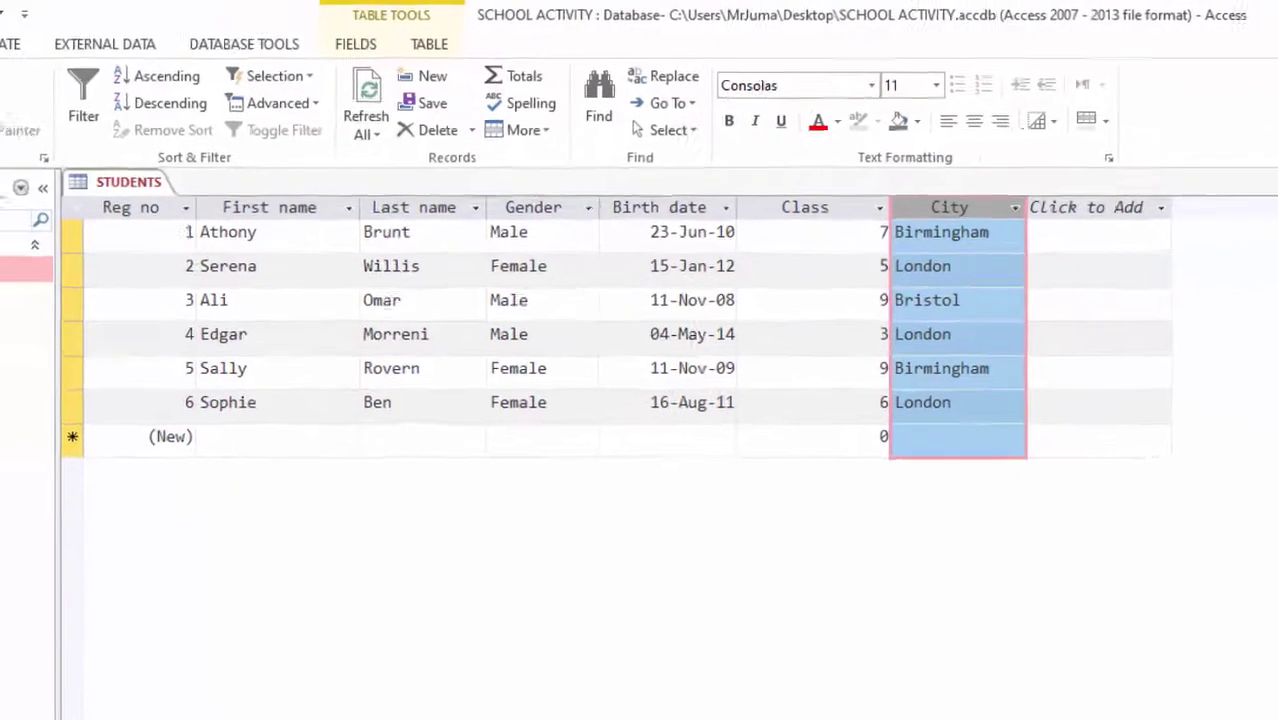
left_click(1267, 174)
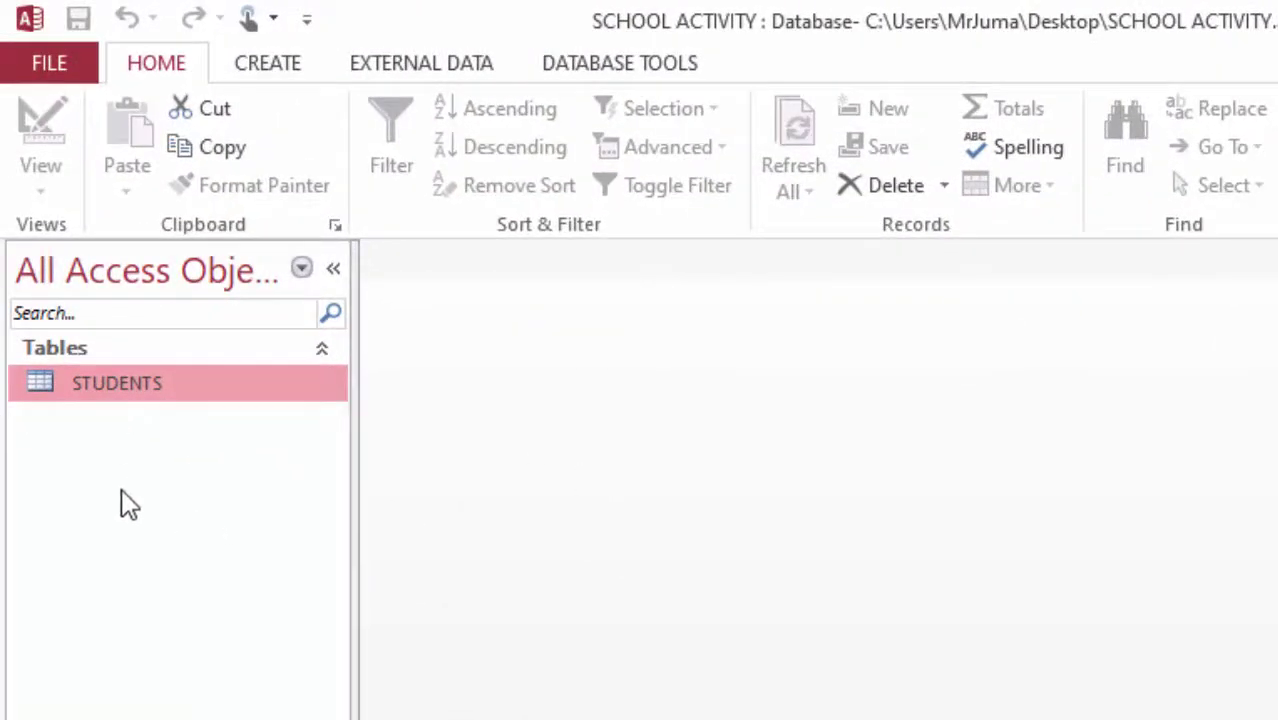
Step: Create a design-view query based on the STUDENTS table, and enlarge its field list to show every field
left_click(260, 68)
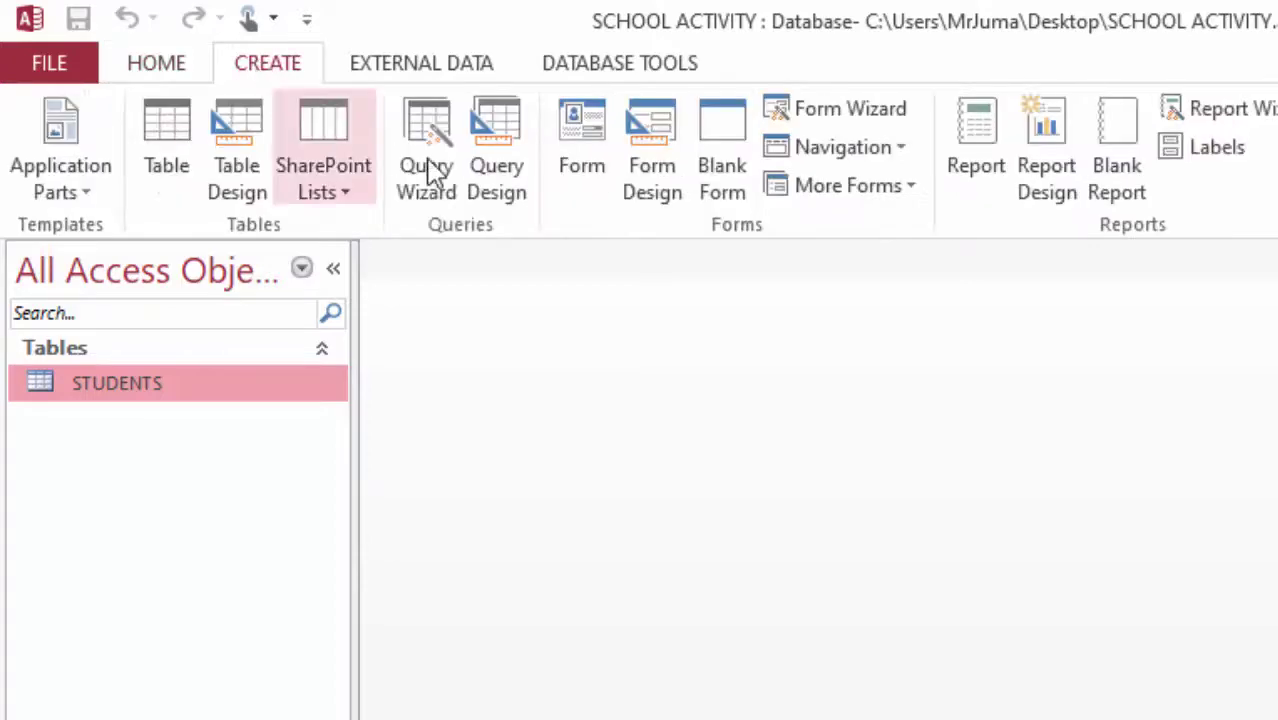
left_click(487, 161)
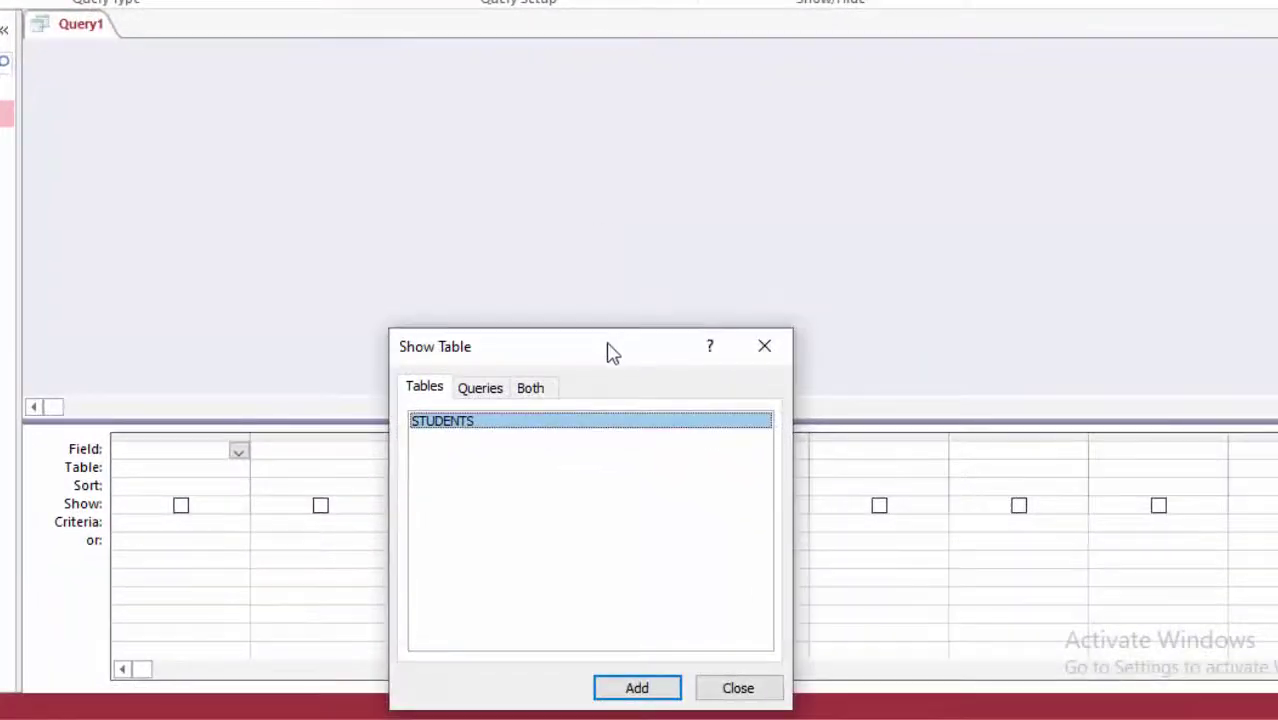
left_click_drag(612, 352, 585, 85)
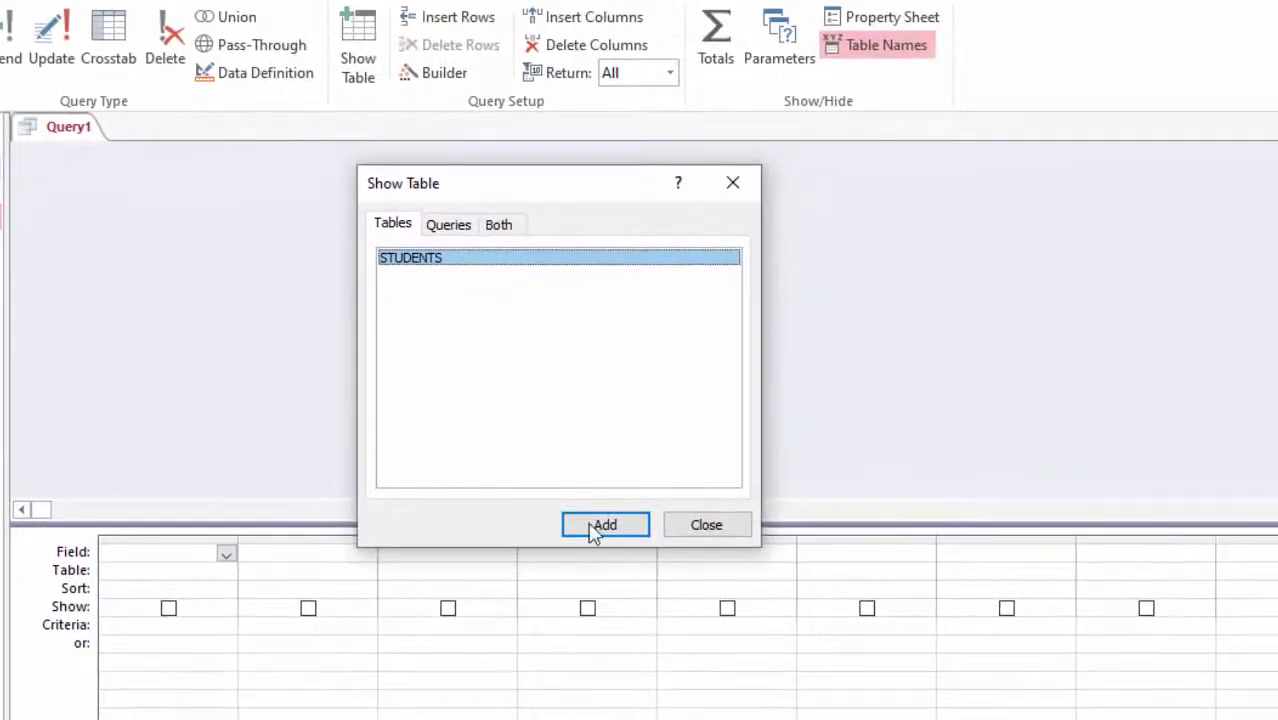
left_click(598, 531)
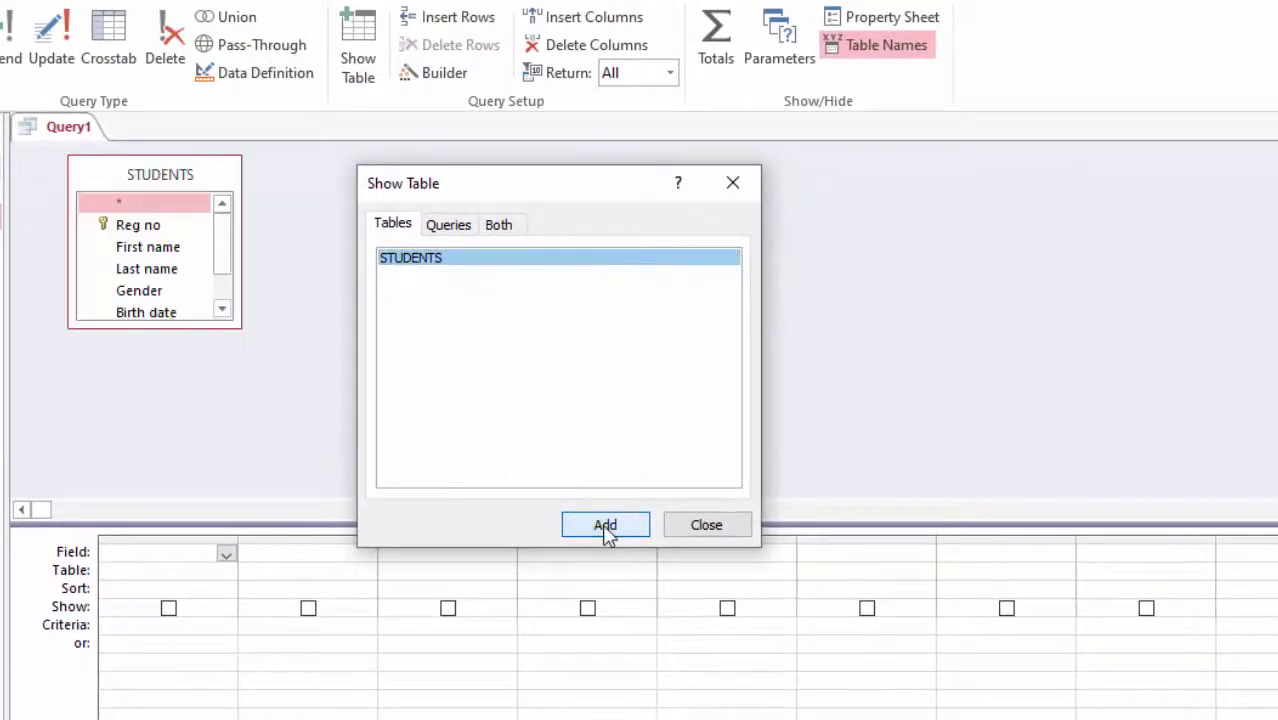
left_click(705, 525)
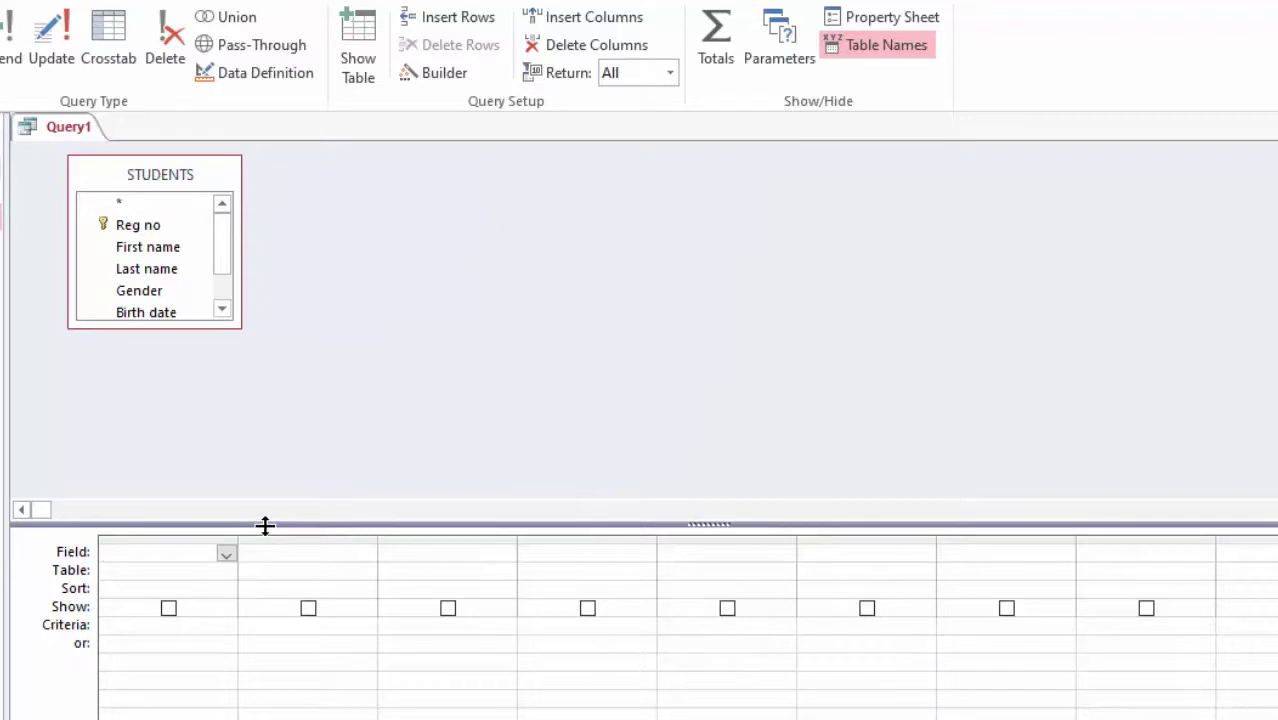
left_click_drag(265, 525, 274, 450)
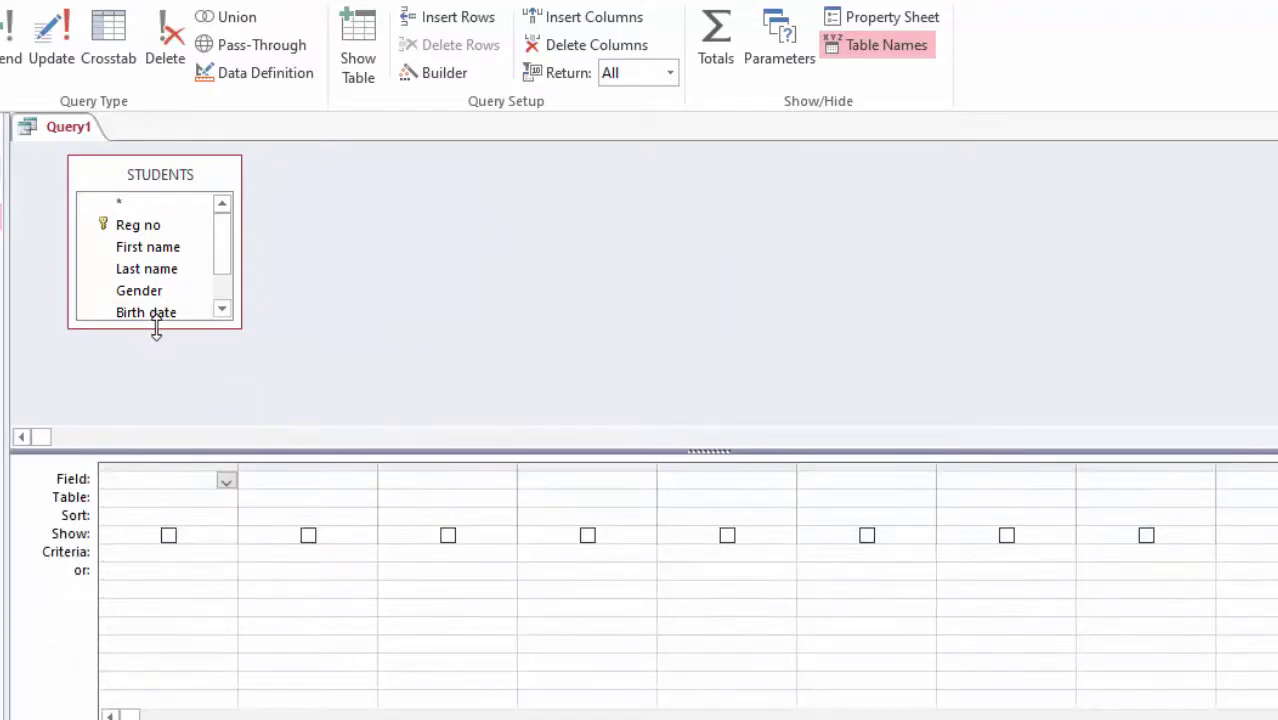
left_click_drag(156, 333, 163, 384)
Step: Add Reg no, First name, Last name, Gender, Birth date, Class and City to the query grid
left_click(152, 228)
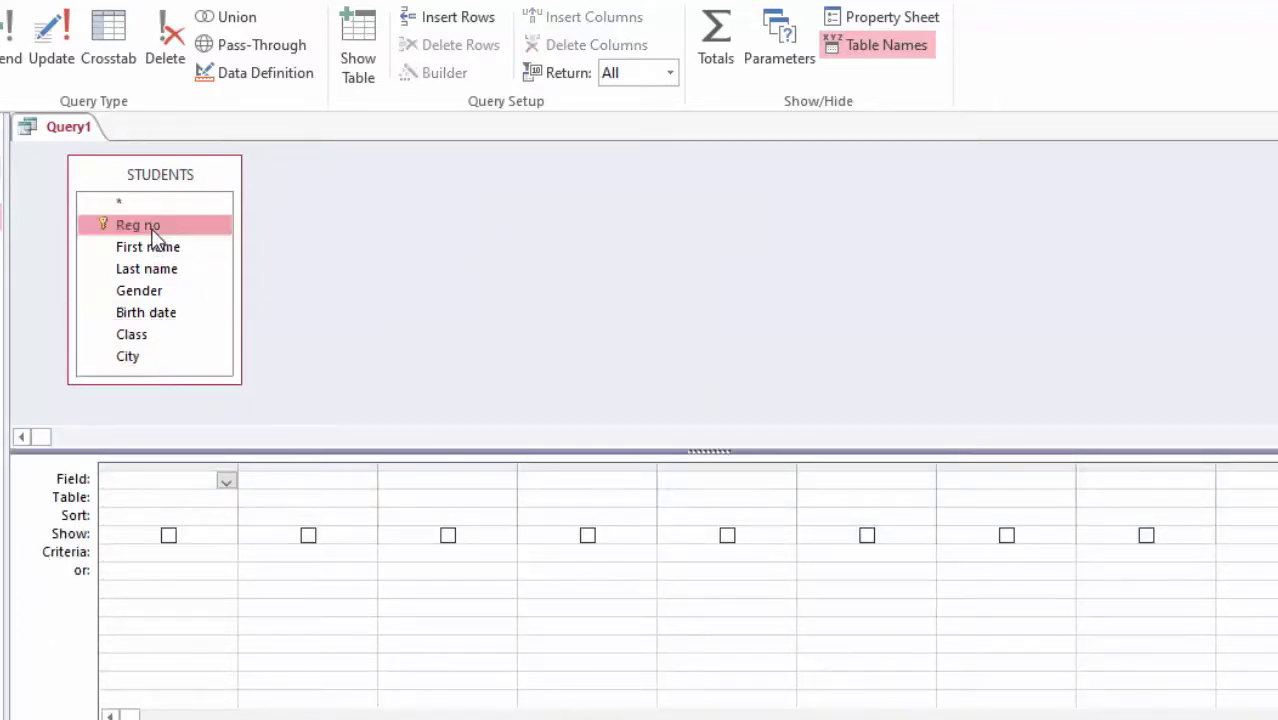
double_click(152, 228)
double_click(163, 248)
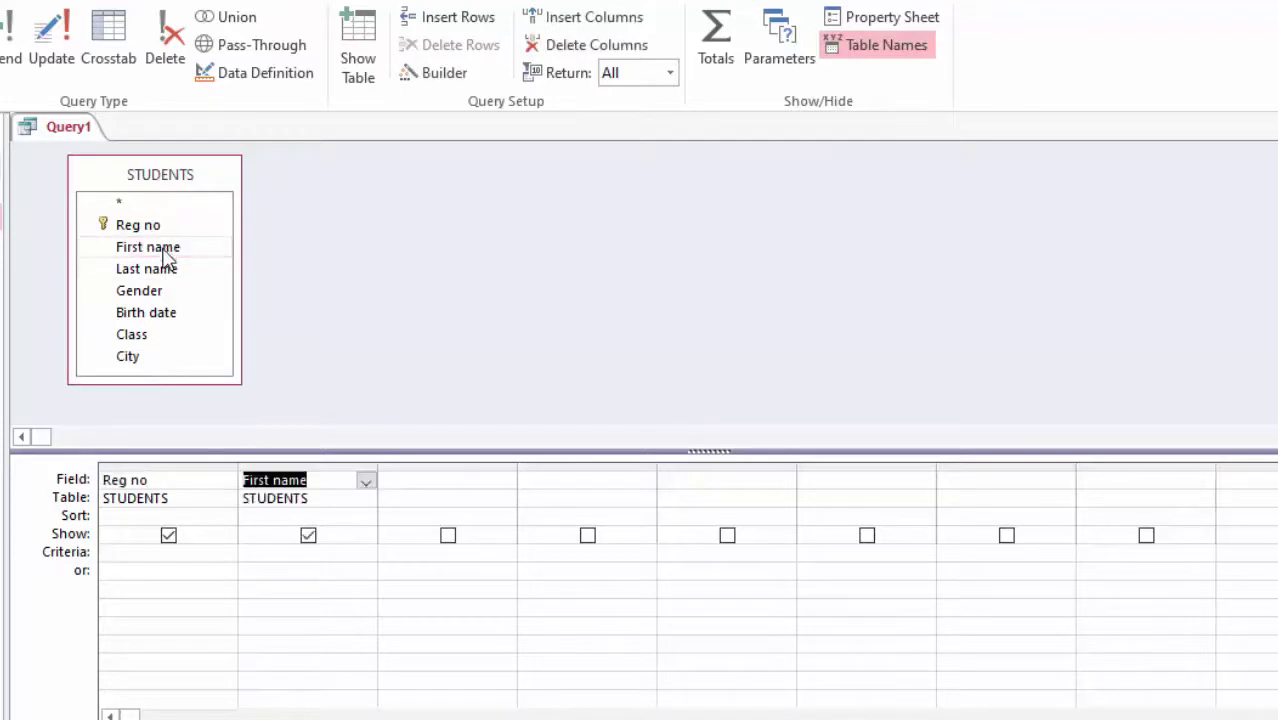
double_click(154, 272)
left_click(148, 294)
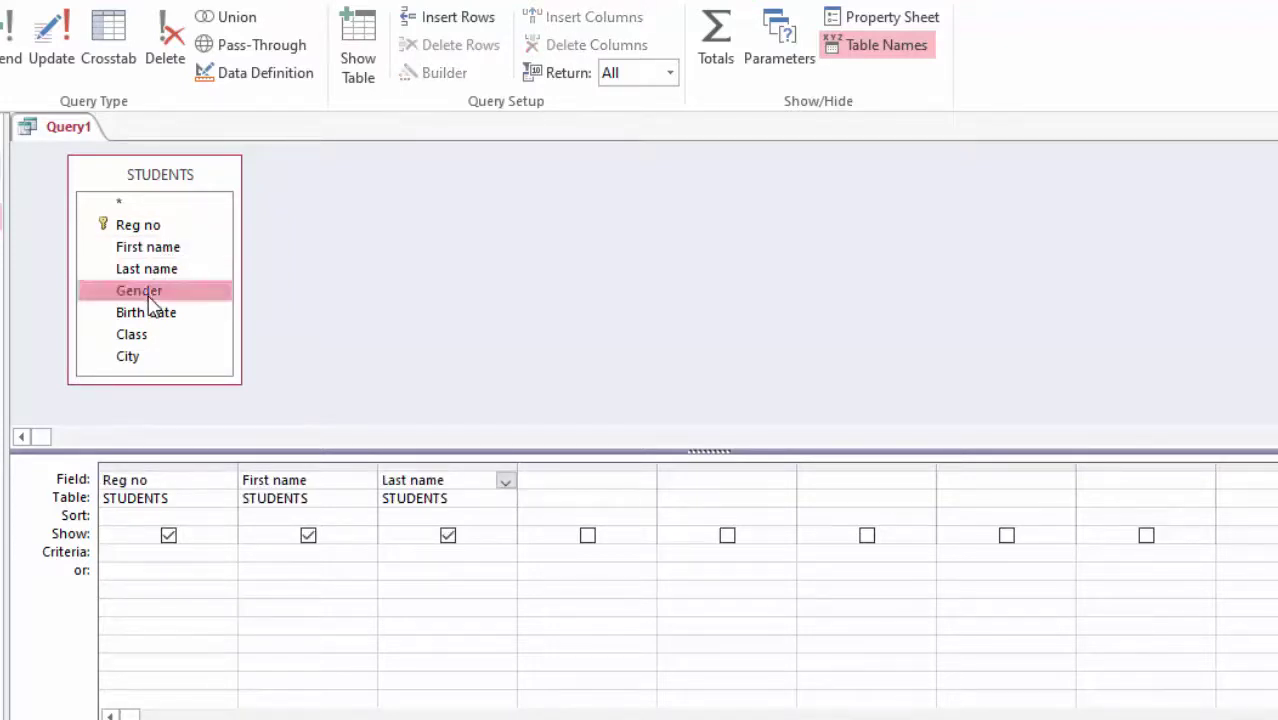
double_click(148, 294)
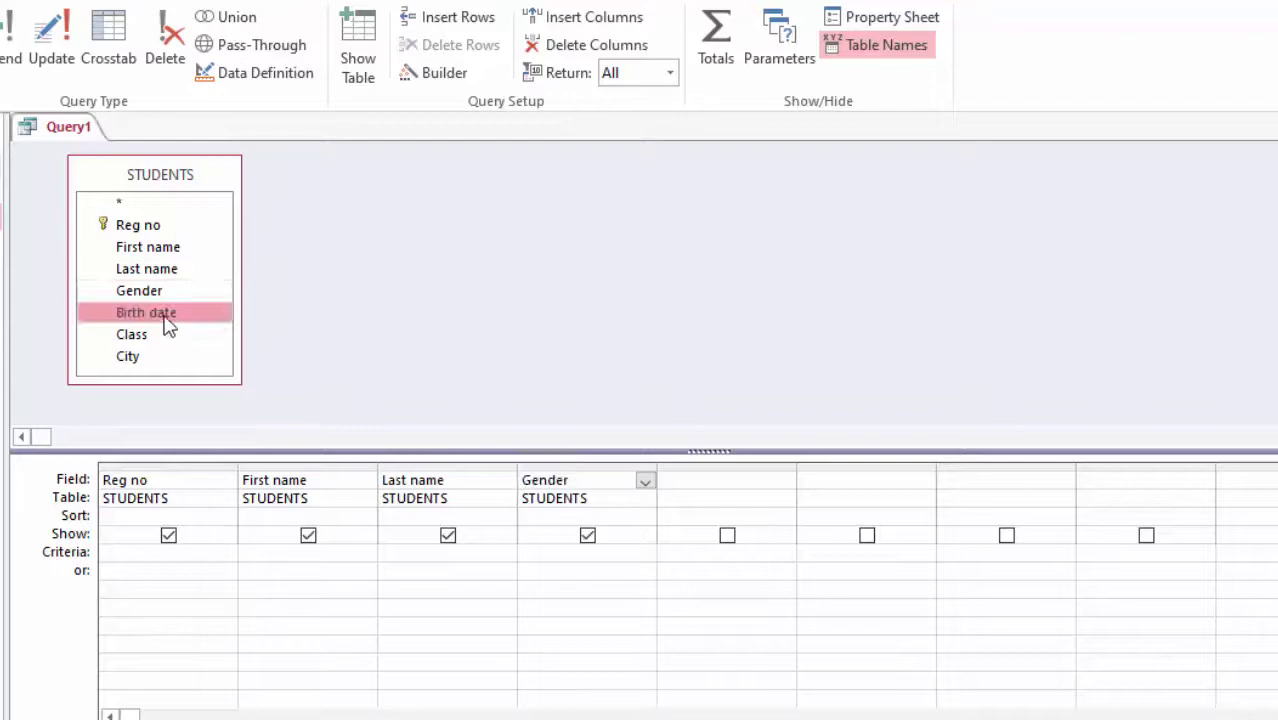
double_click(160, 314)
double_click(145, 338)
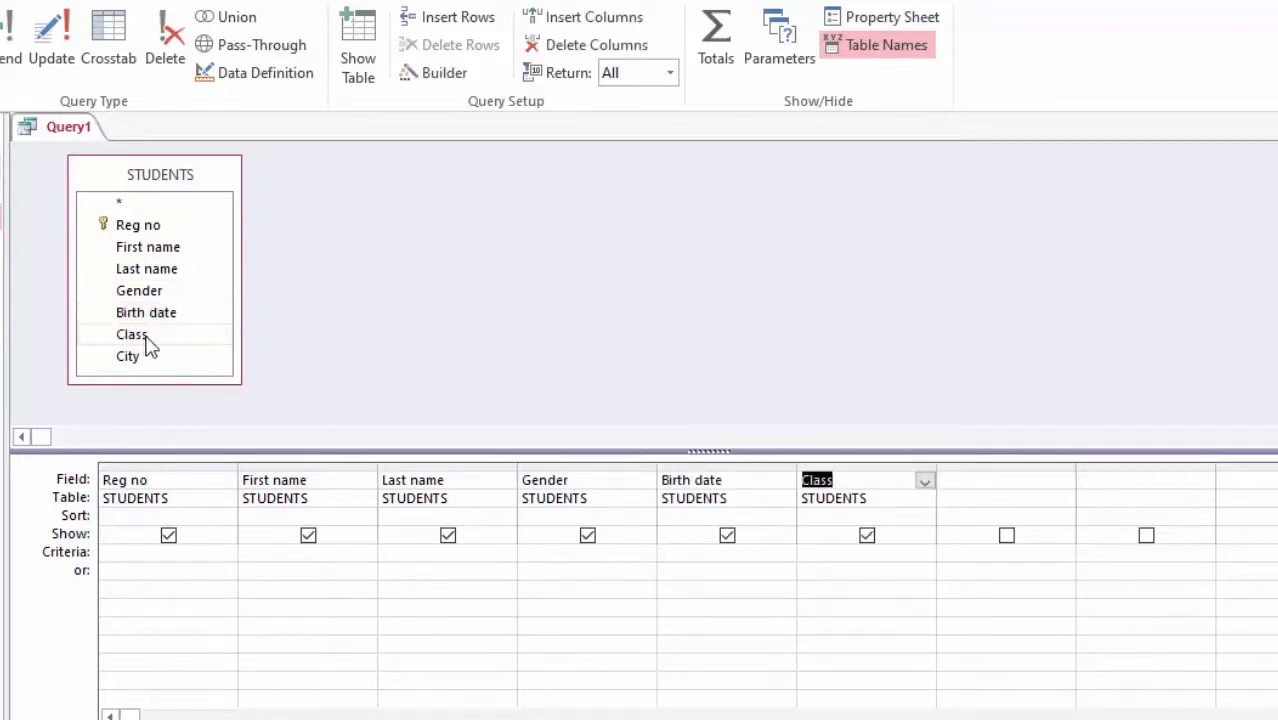
left_click(144, 362)
double_click(140, 358)
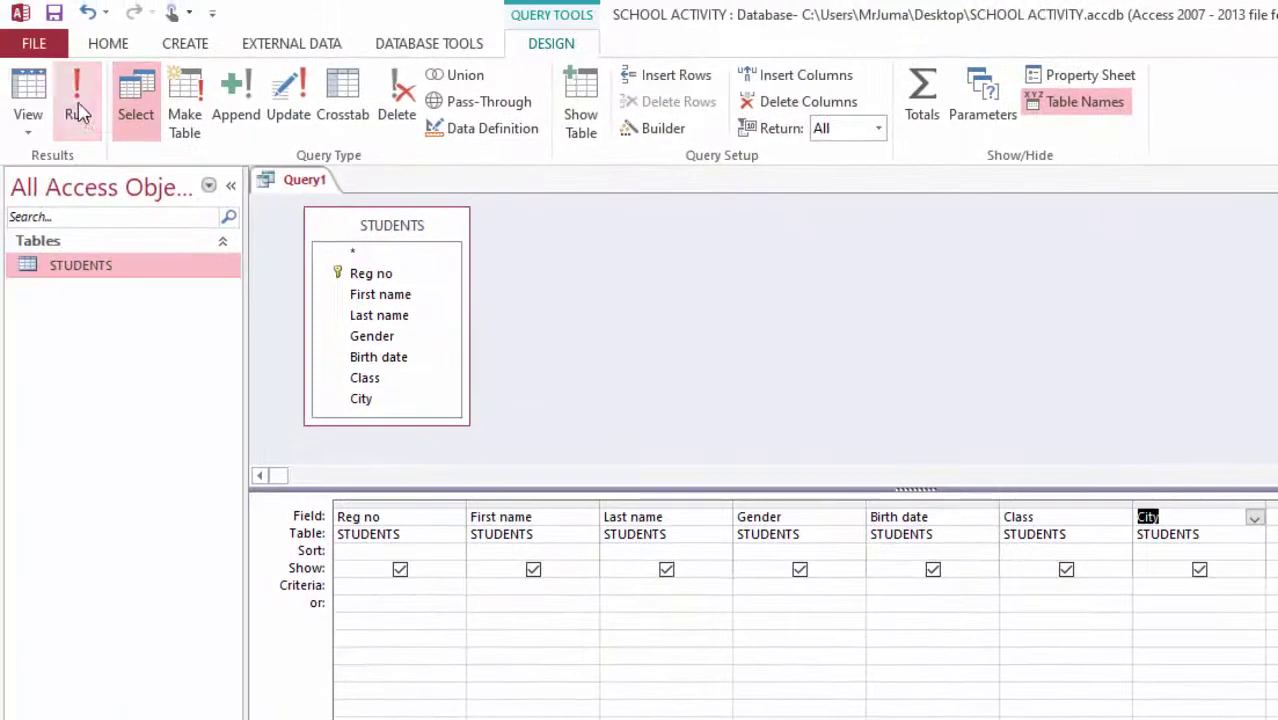
Step: Run the unfiltered query to review the City values of the students, and return to Design view
left_click(78, 112)
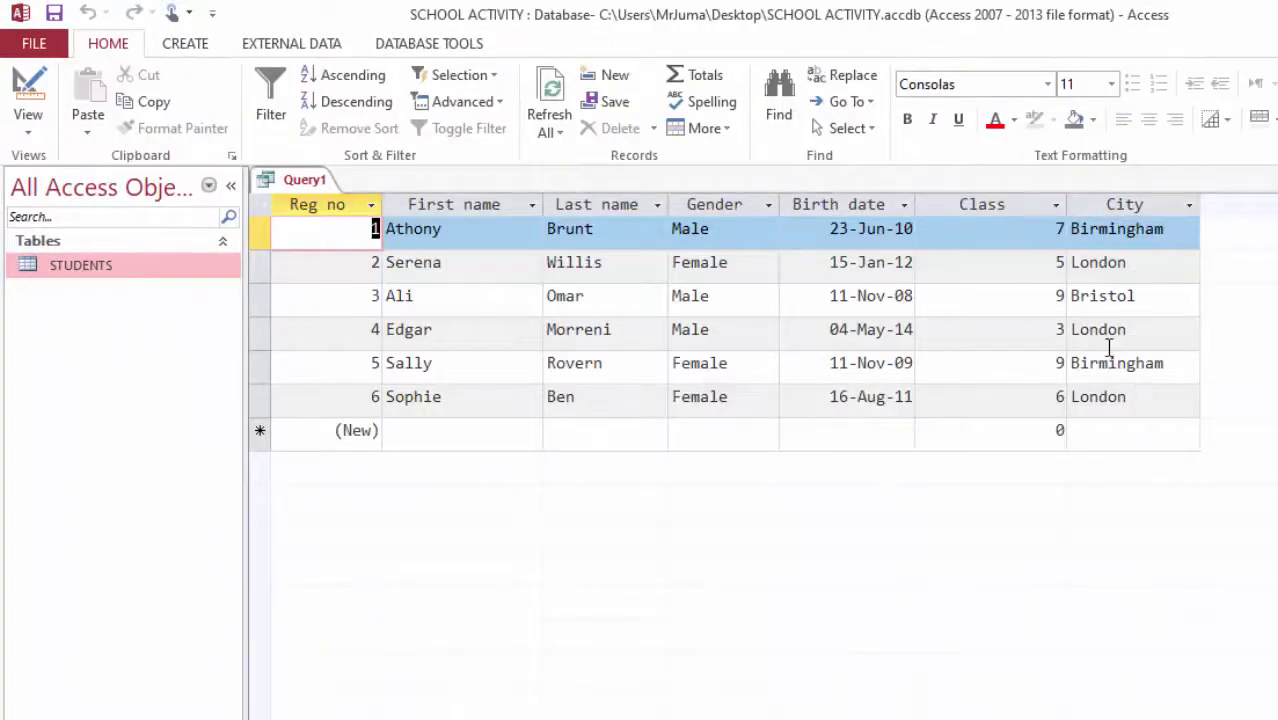
left_click(1041, 246)
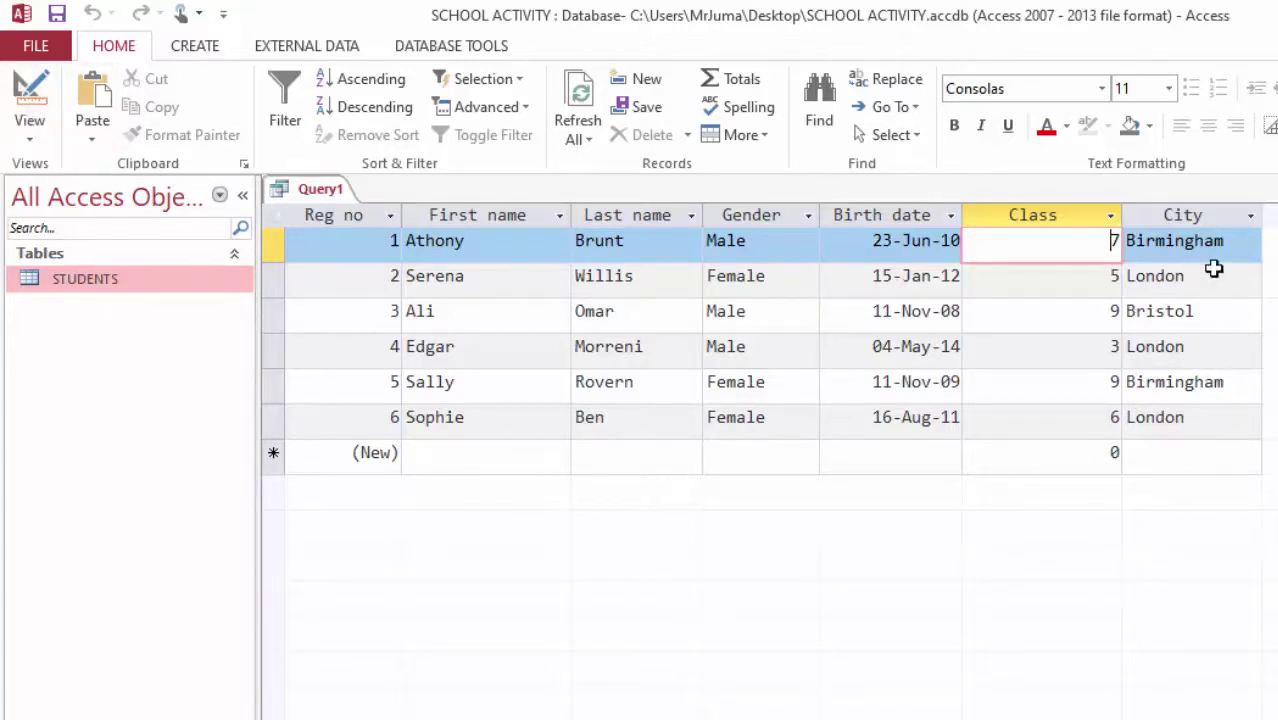
left_click(1197, 348)
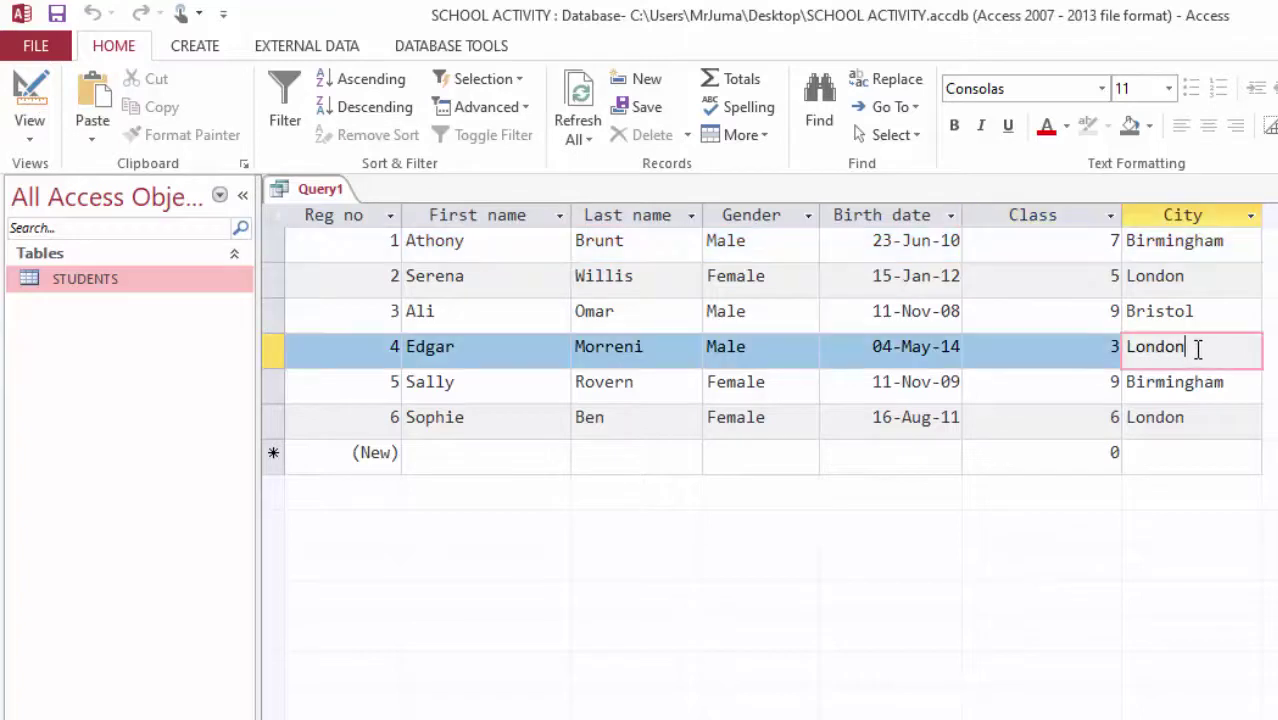
left_click(1203, 277)
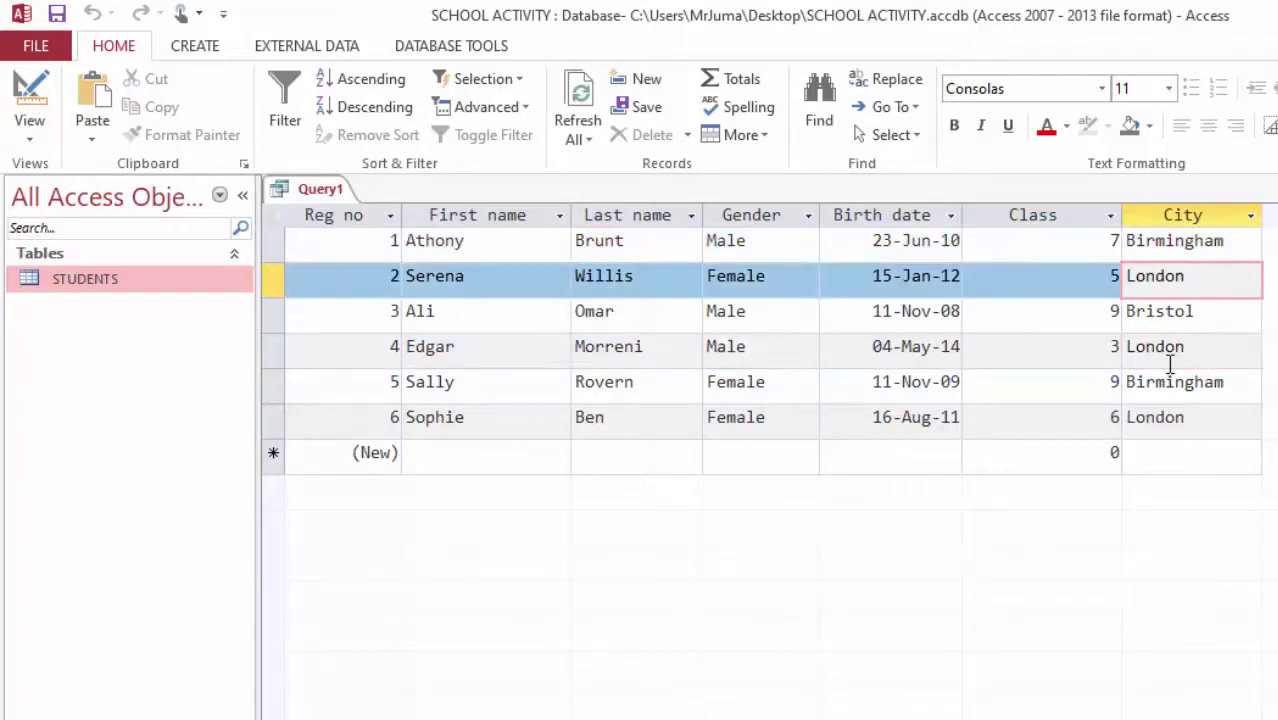
left_click(29, 132)
left_click(62, 290)
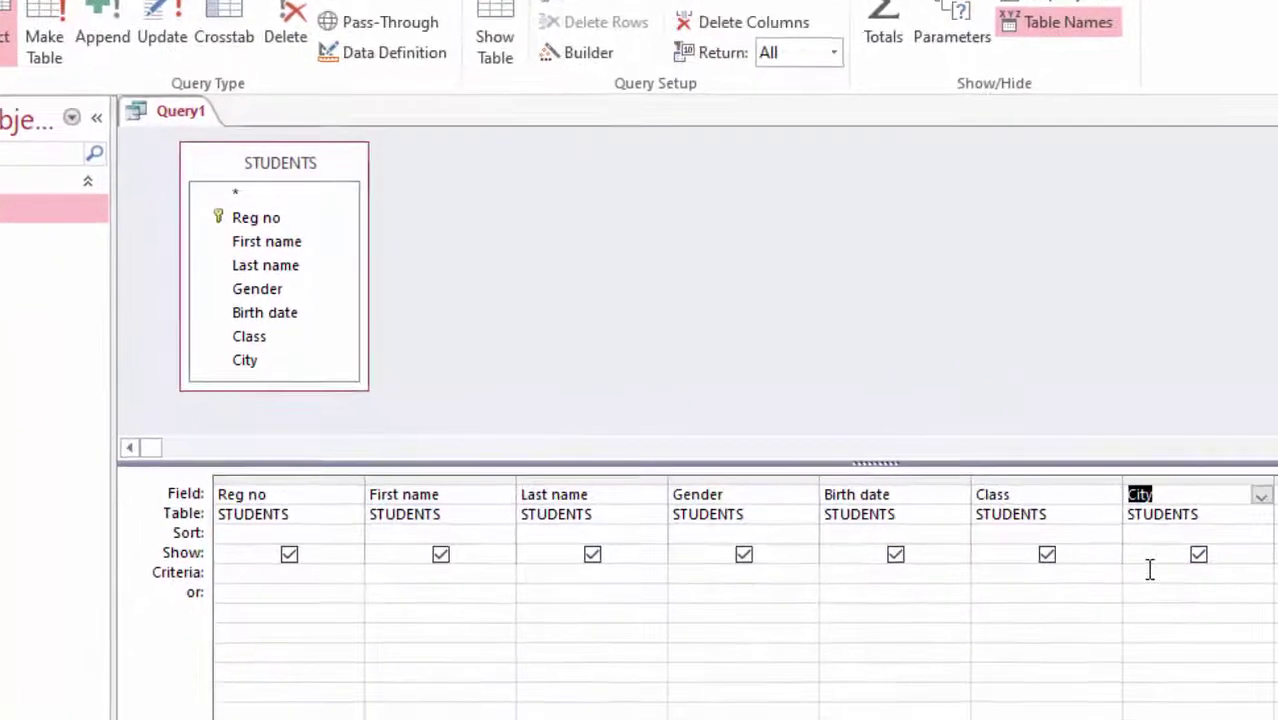
Step: Set the criterion of the City field to Not "London"
left_click(1194, 613)
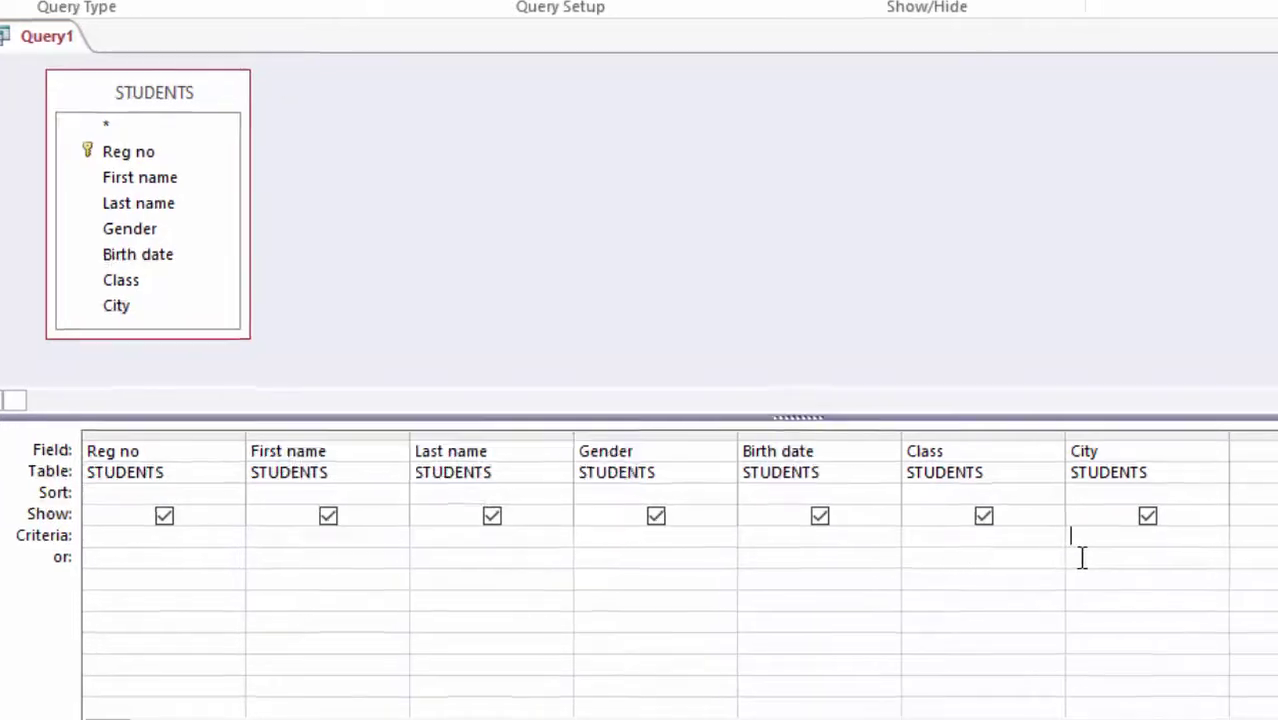
type("Not")
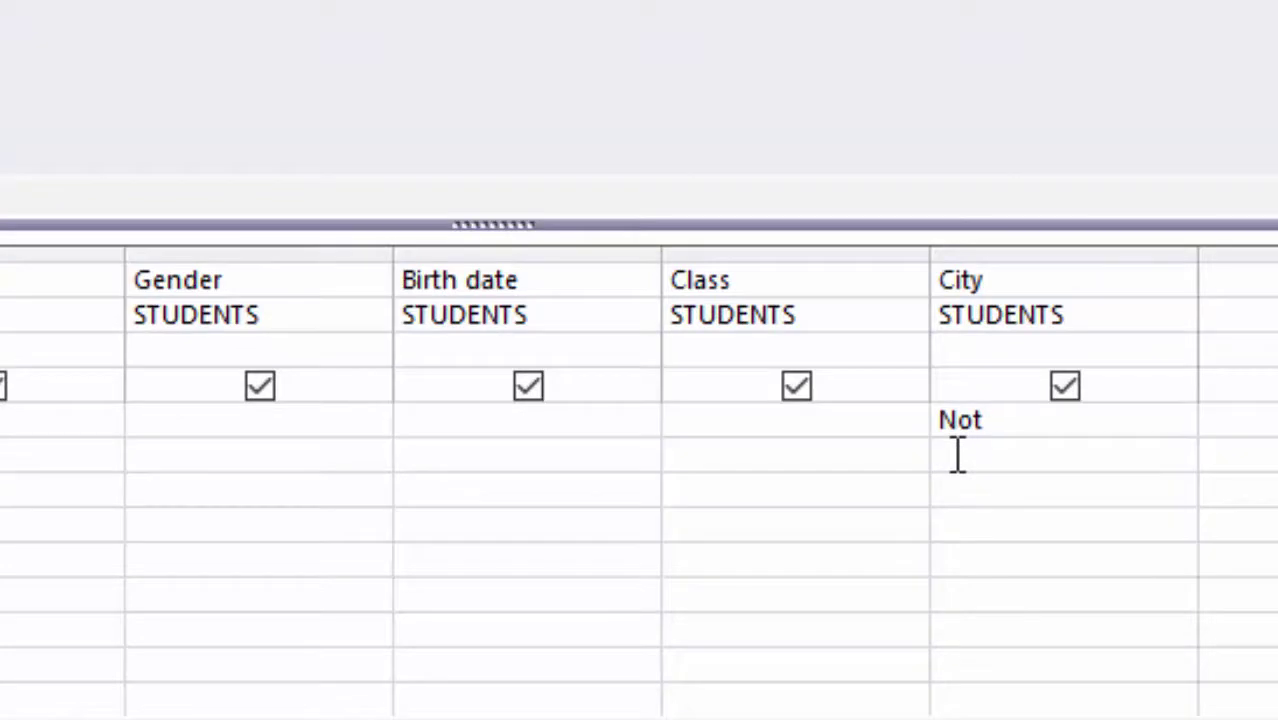
type(" \"N")
key("BackSpace")
type("Londo")
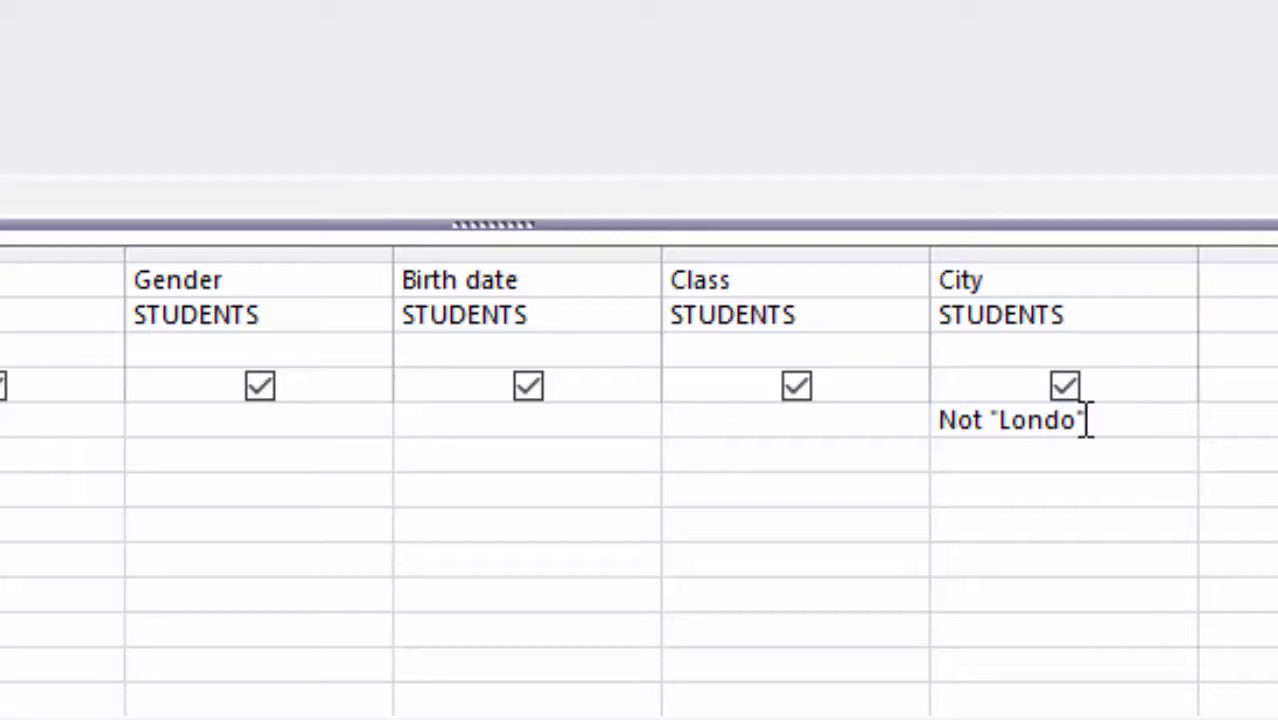
left_click_drag(1077, 420, 1062, 420)
left_click(1076, 420)
type("n")
left_click(810, 424)
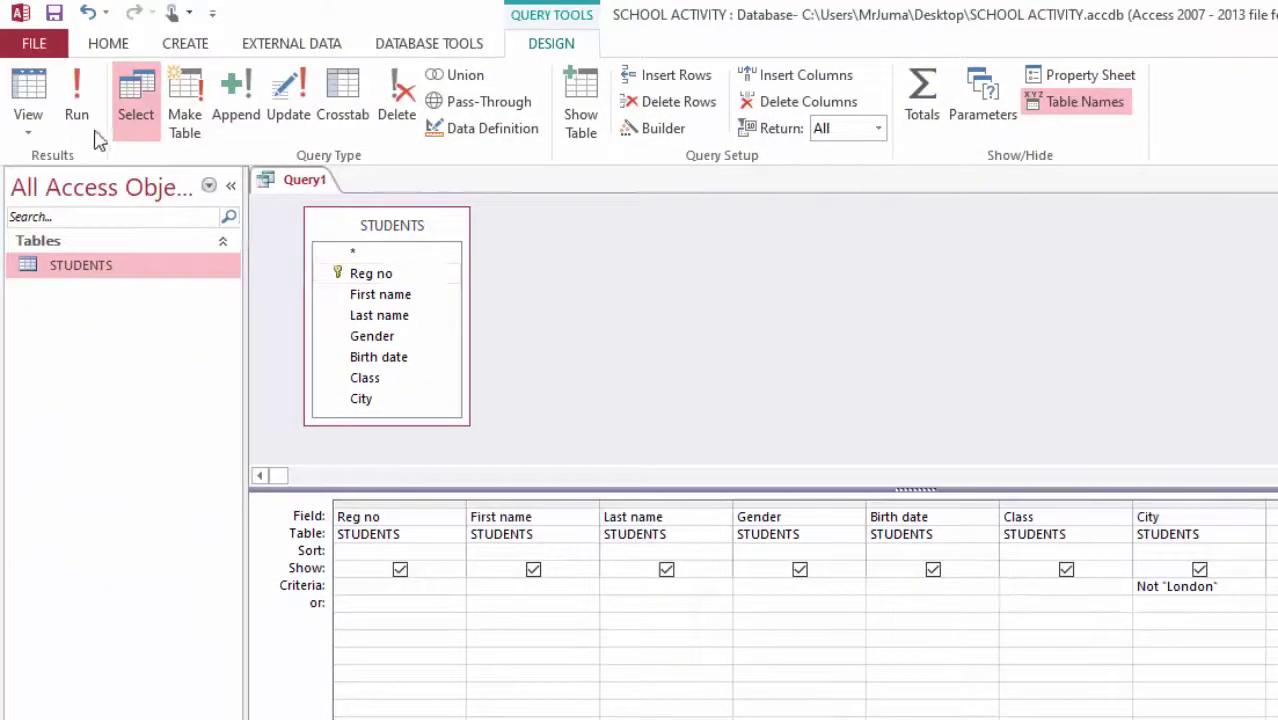
Step: Run the query with the City criterion, check the City of each returned record, and return to Design view
left_click(86, 114)
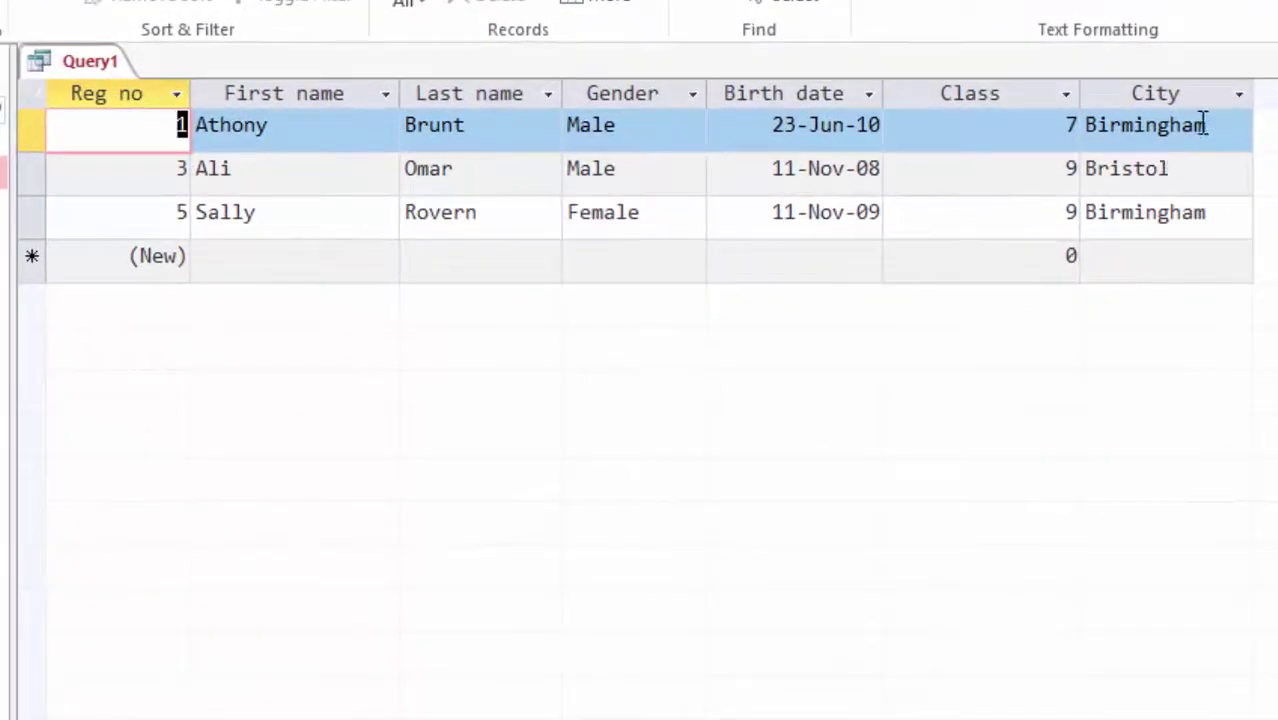
left_click(1203, 124)
left_click(1192, 168)
left_click(1185, 212)
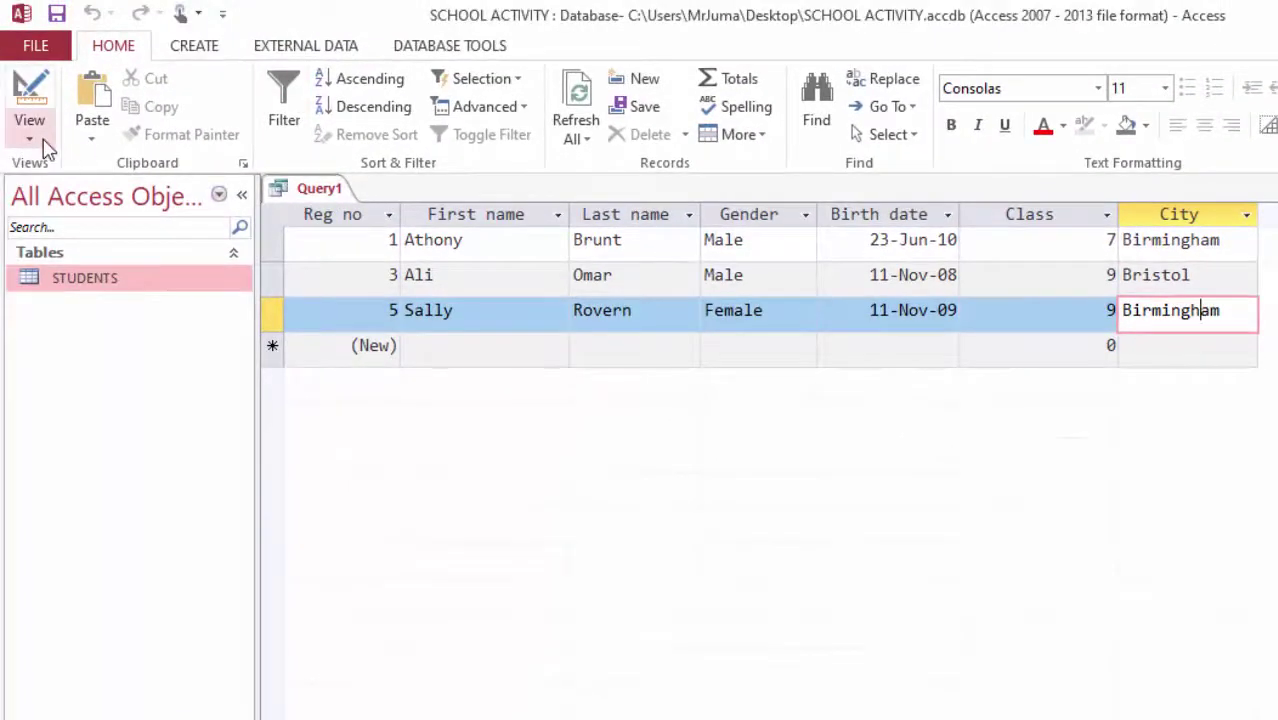
left_click(38, 139)
left_click(50, 285)
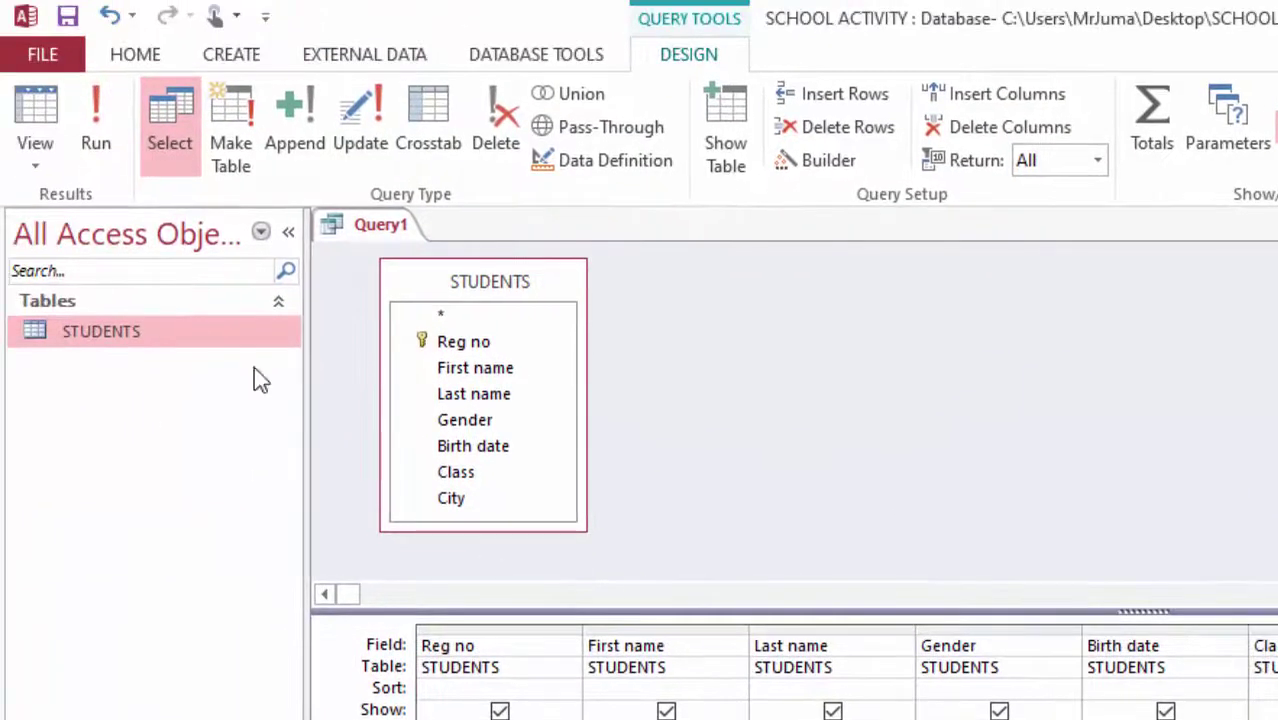
Step: Save the query as "NOT from London" and close it
left_click(67, 15)
type("NOT from London")
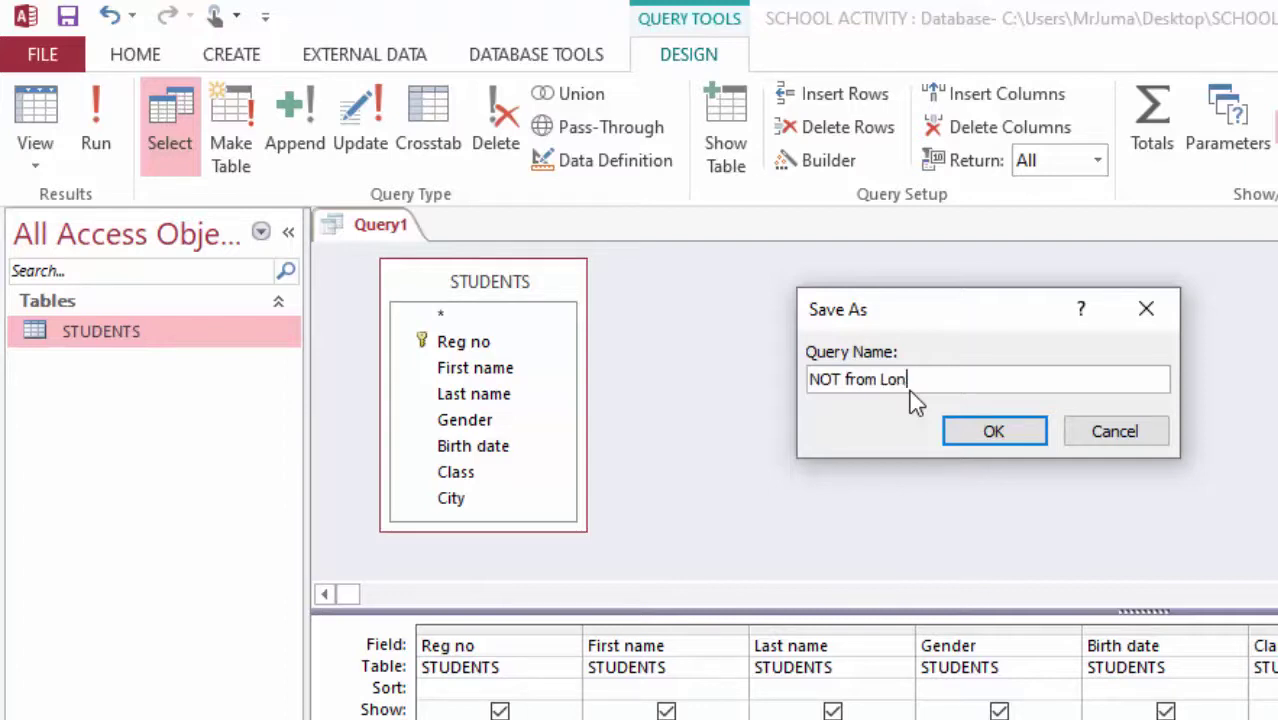
left_click(1021, 434)
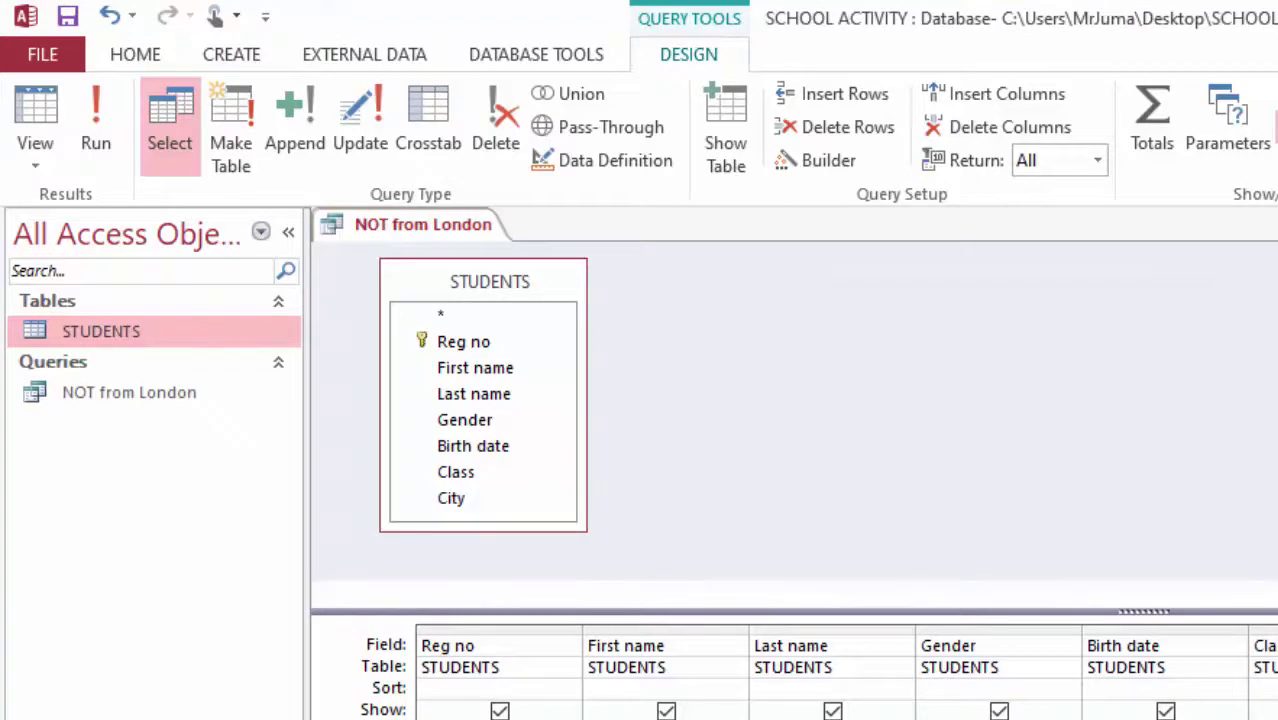
key("ctrl+w")
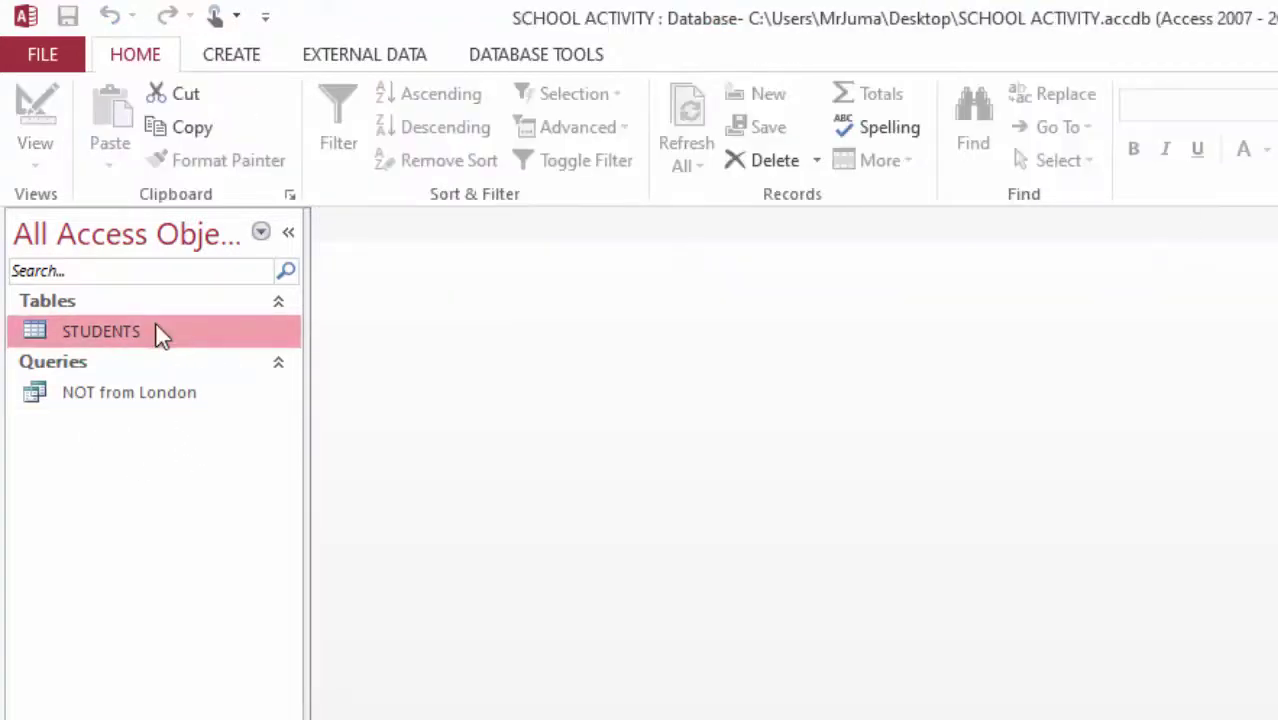
Step: Reopen the saved NOT from London query to check its records, and close it again
double_click(142, 392)
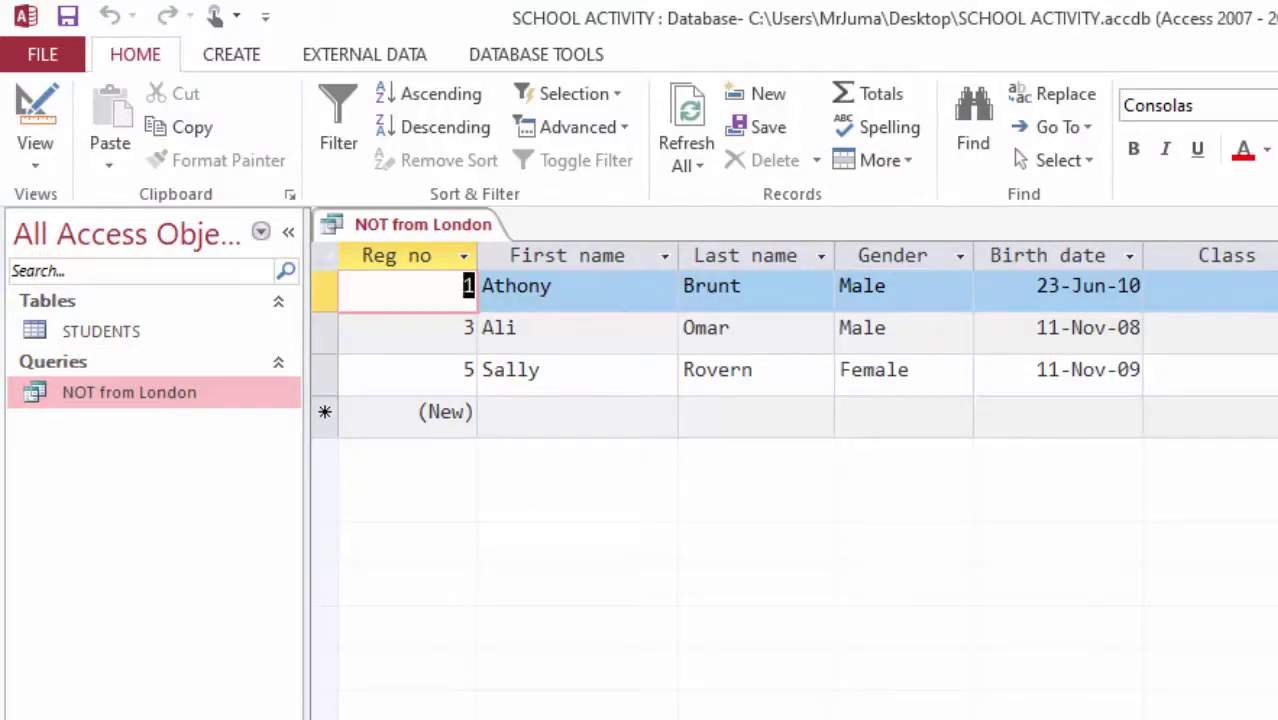
key("ctrl+w")
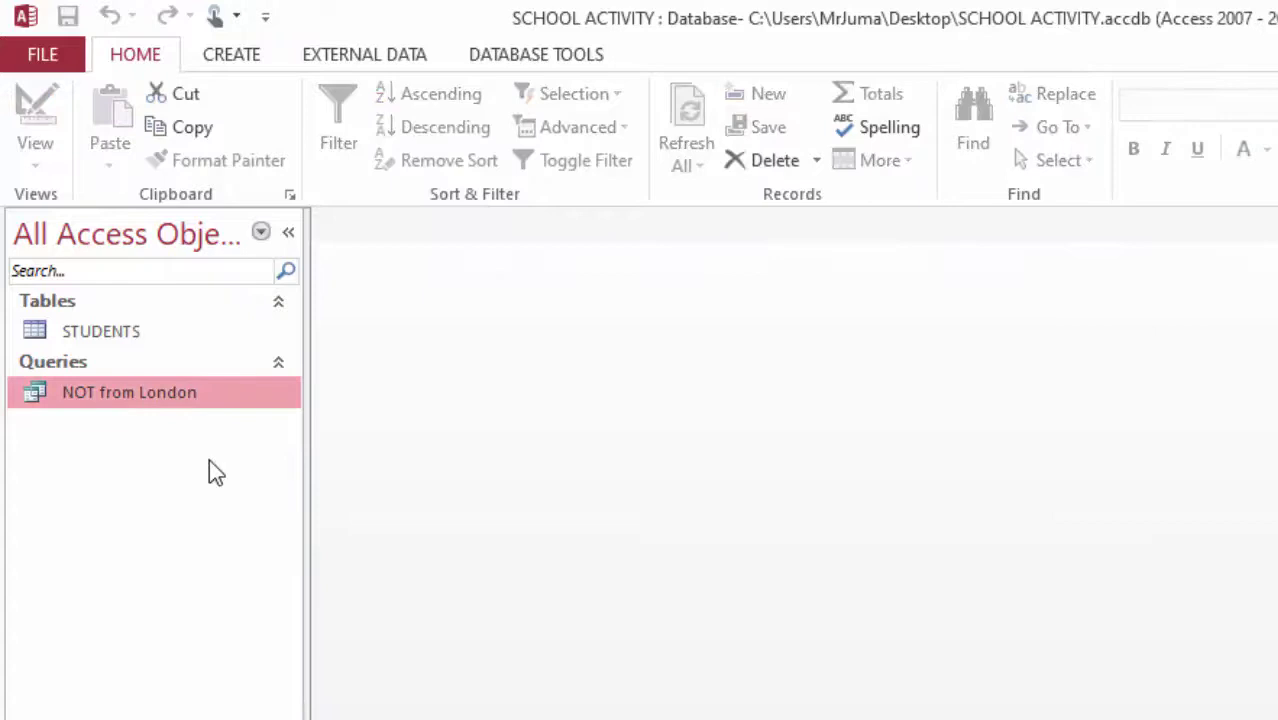
Step: Open the STUDENTS table, examine the Class values of the students, especially those in classes 5 and 6, and close the table
left_click(228, 54)
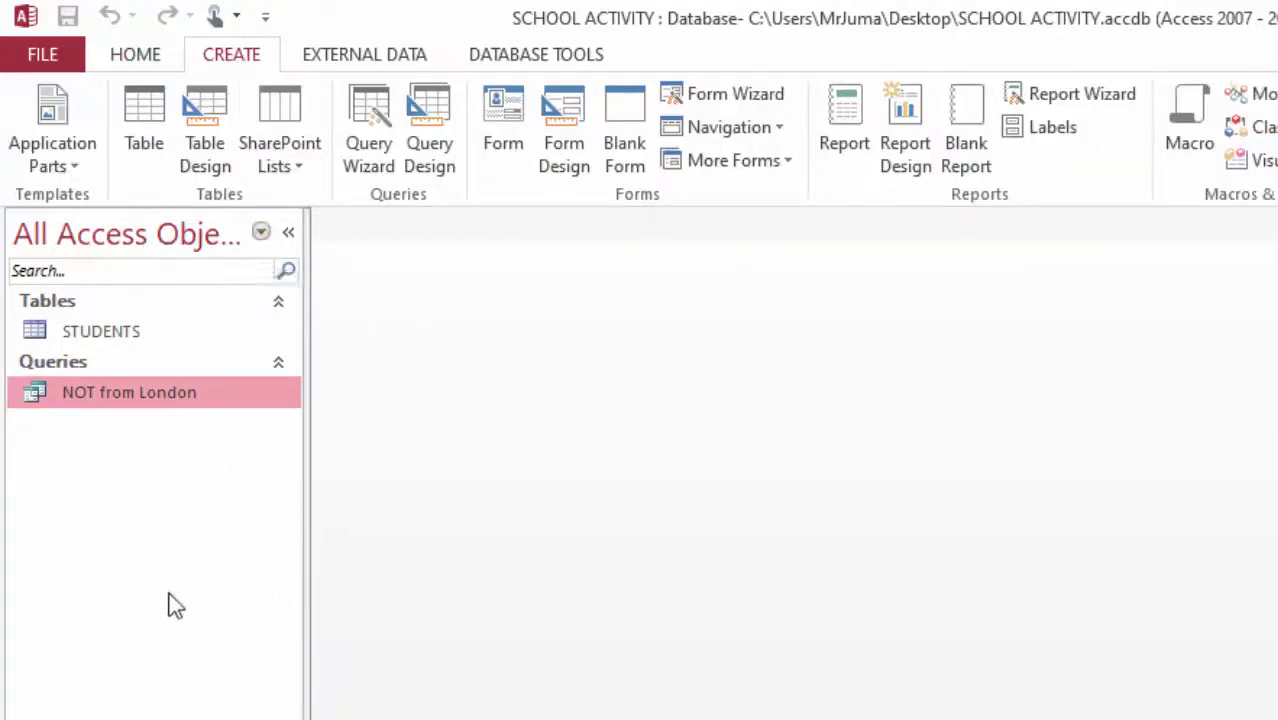
double_click(95, 336)
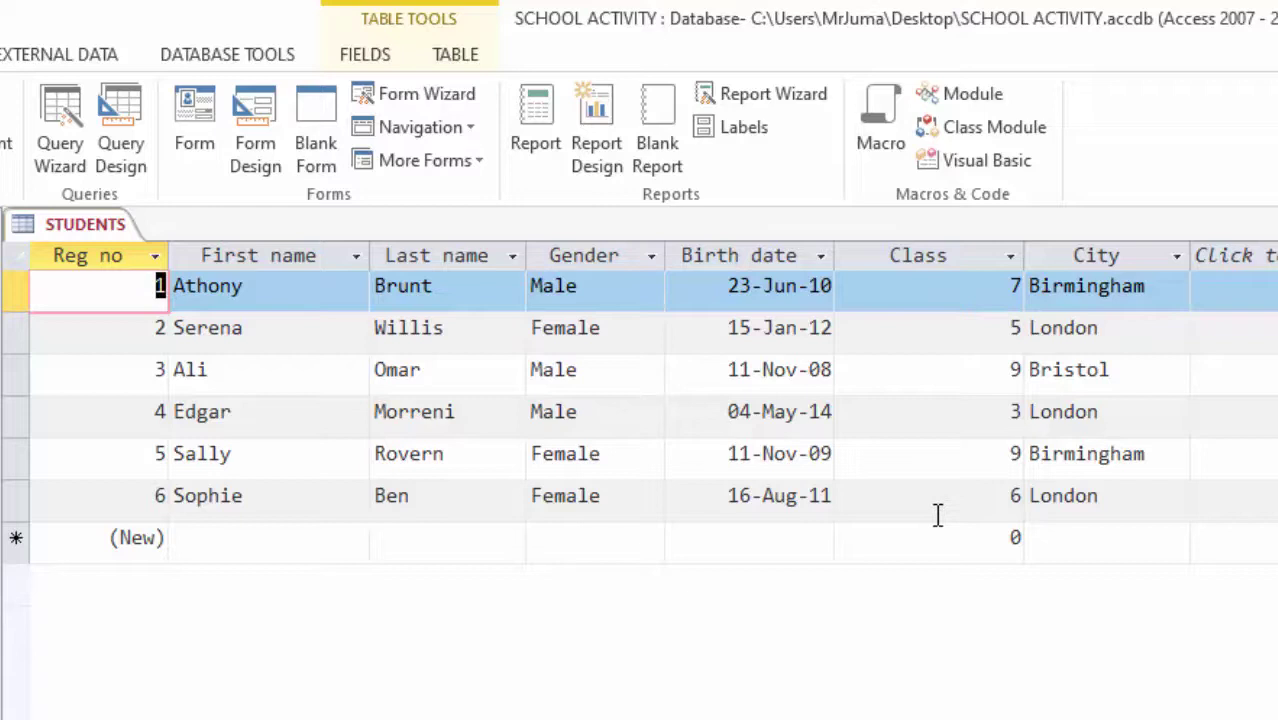
left_click(917, 252)
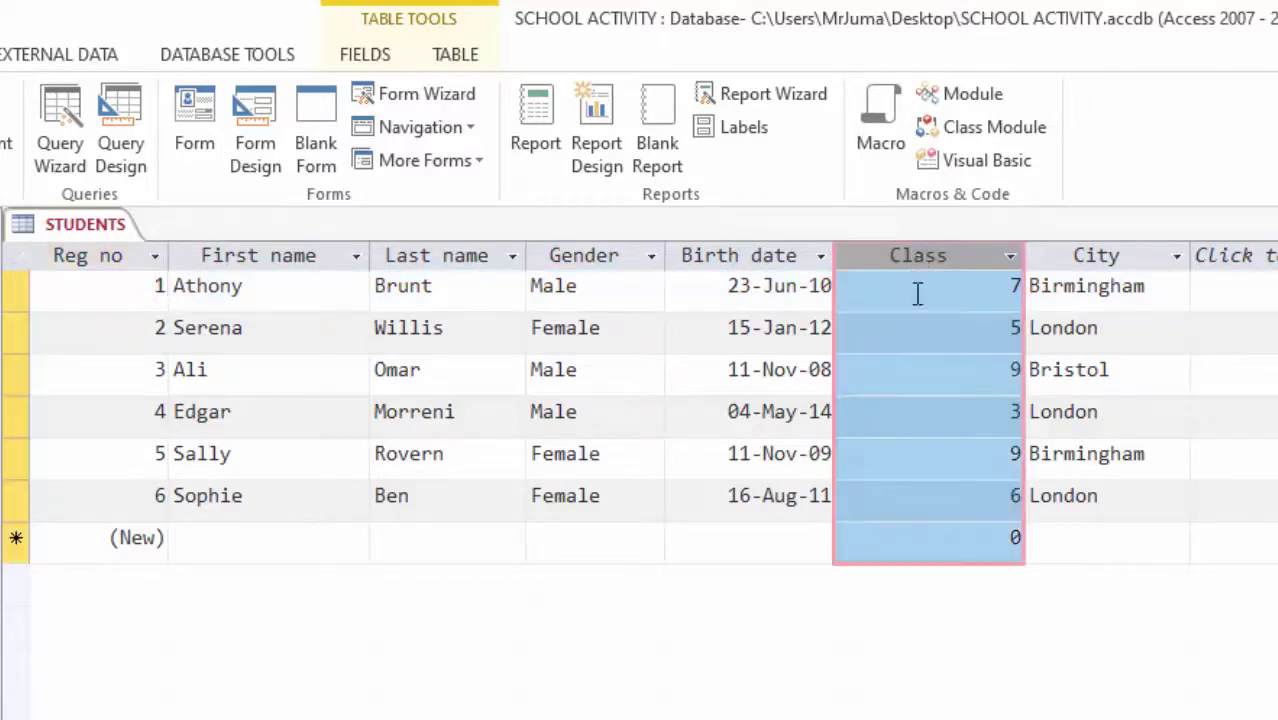
left_click(975, 325)
key("Up")
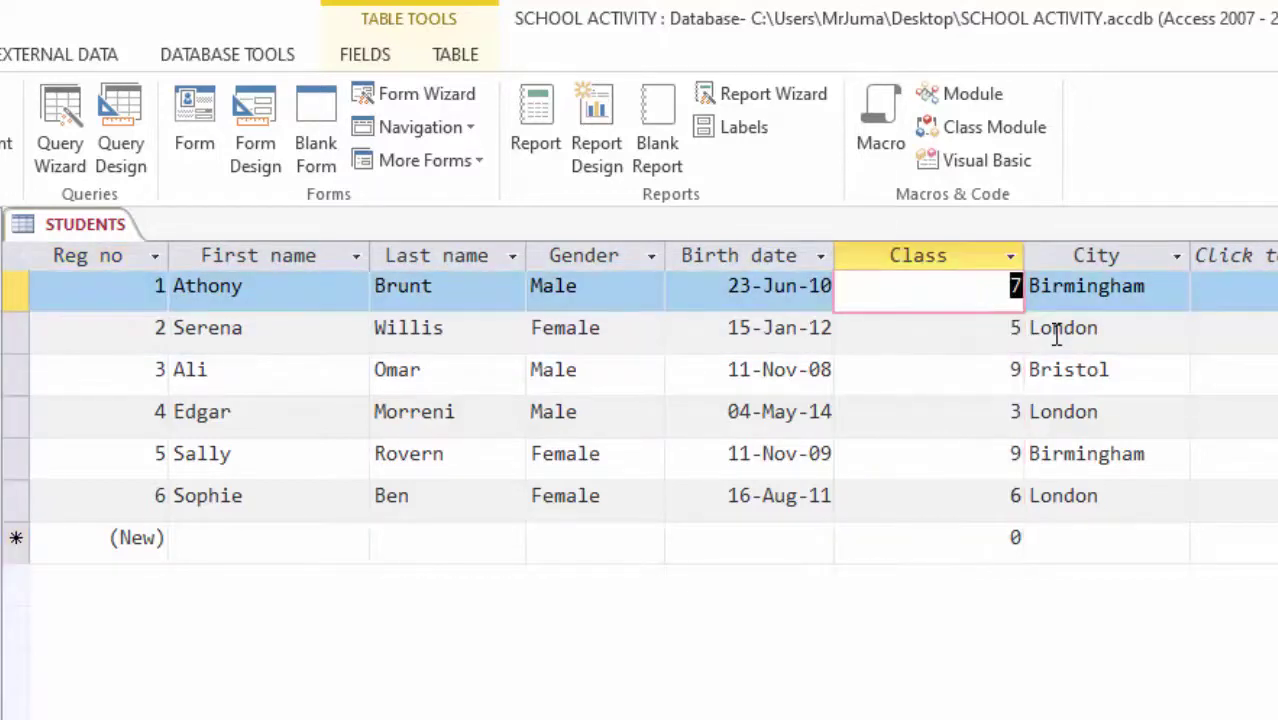
left_click(1088, 335)
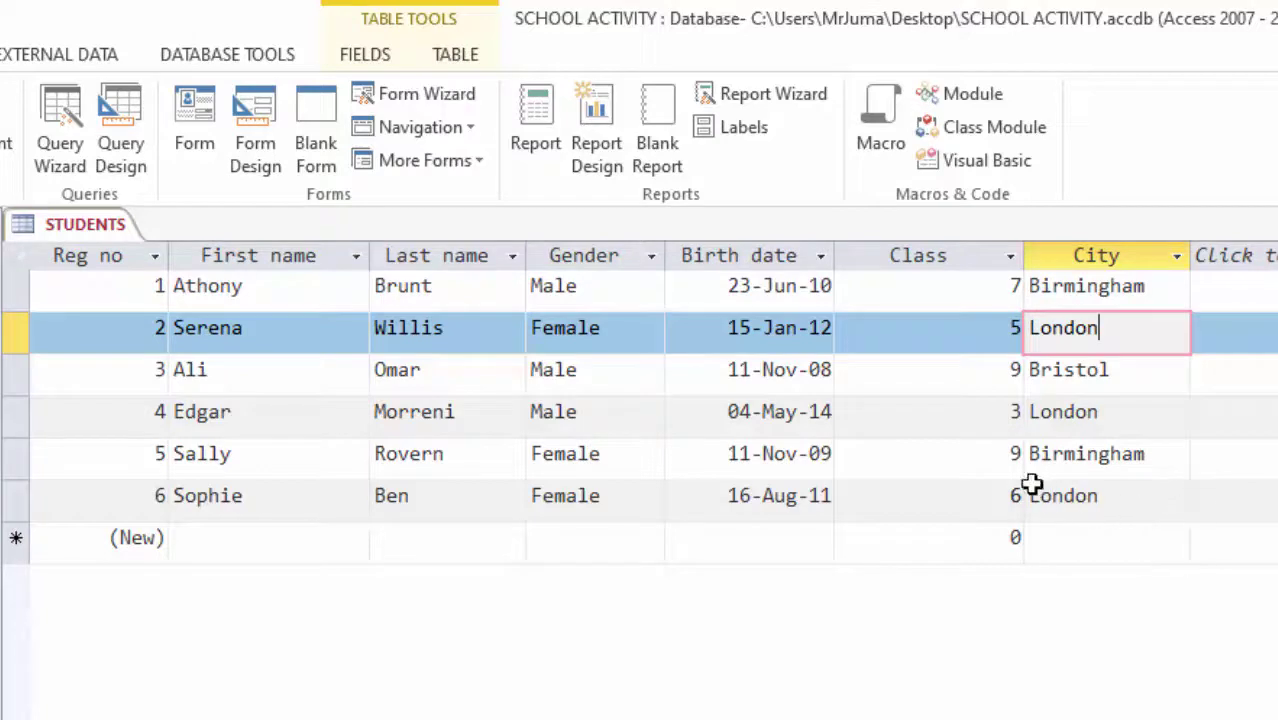
left_click(993, 335)
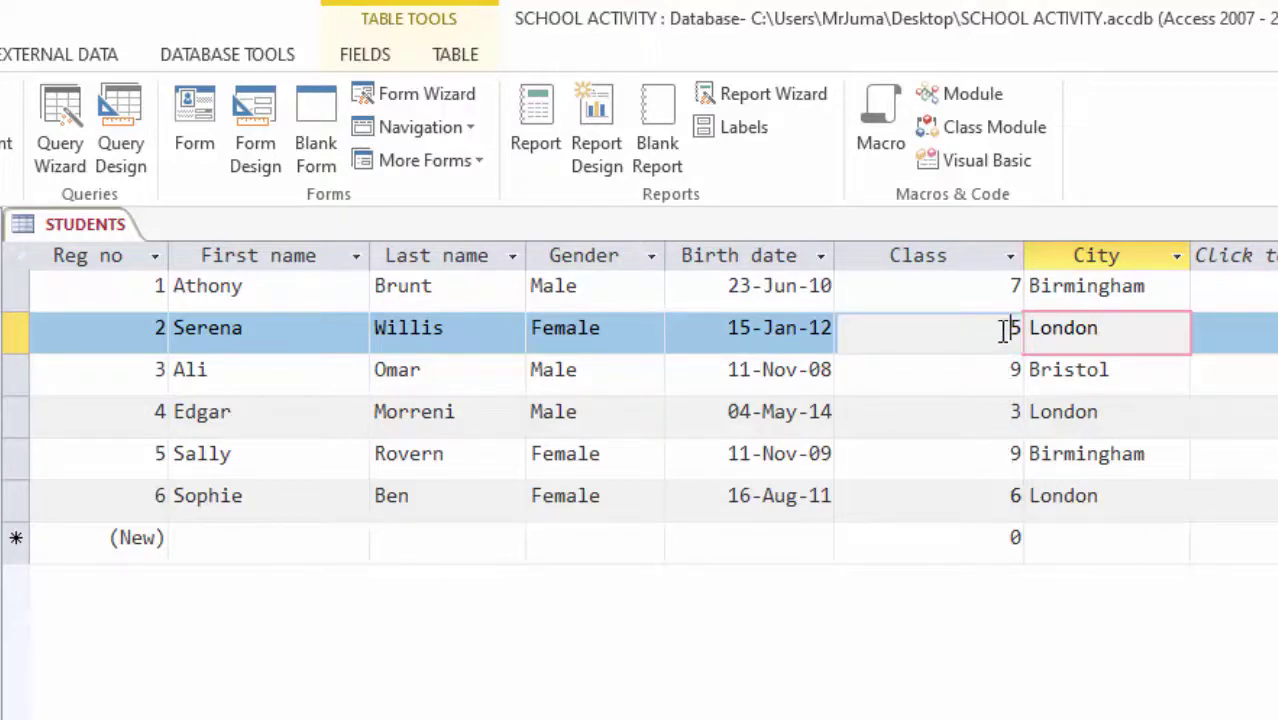
left_click_drag(1004, 332, 1052, 333)
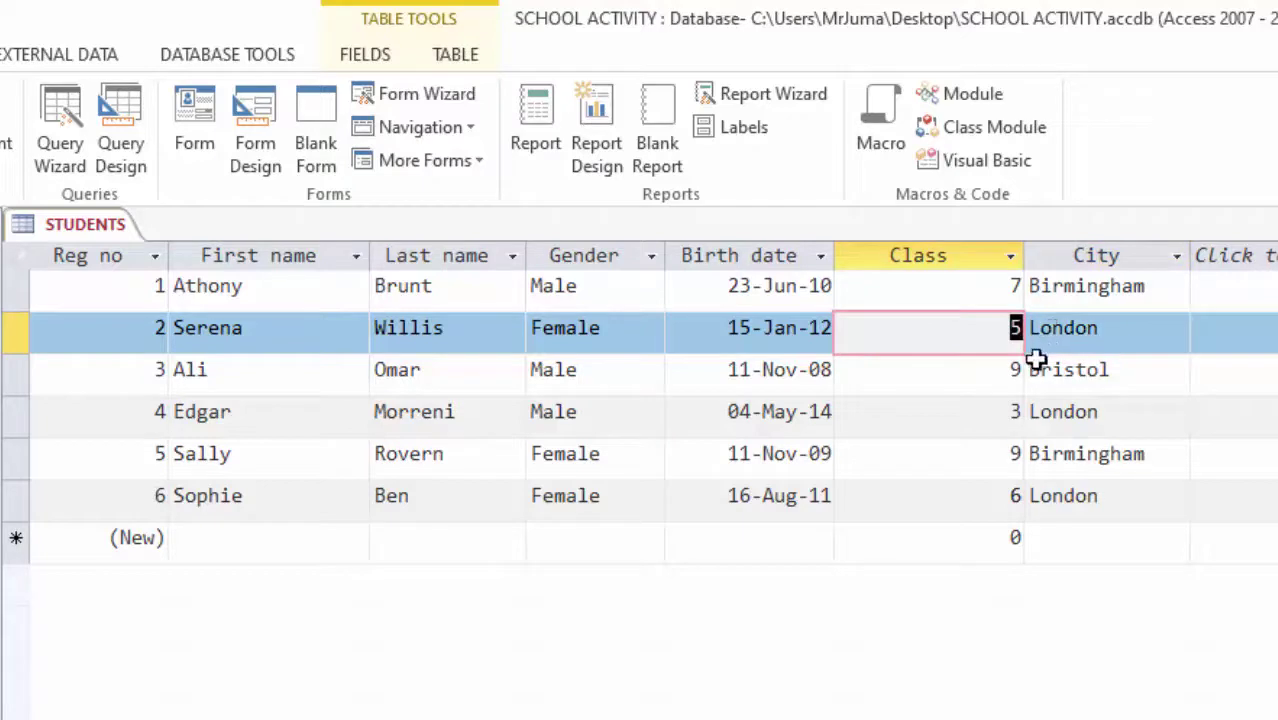
left_click_drag(1004, 497, 1058, 502)
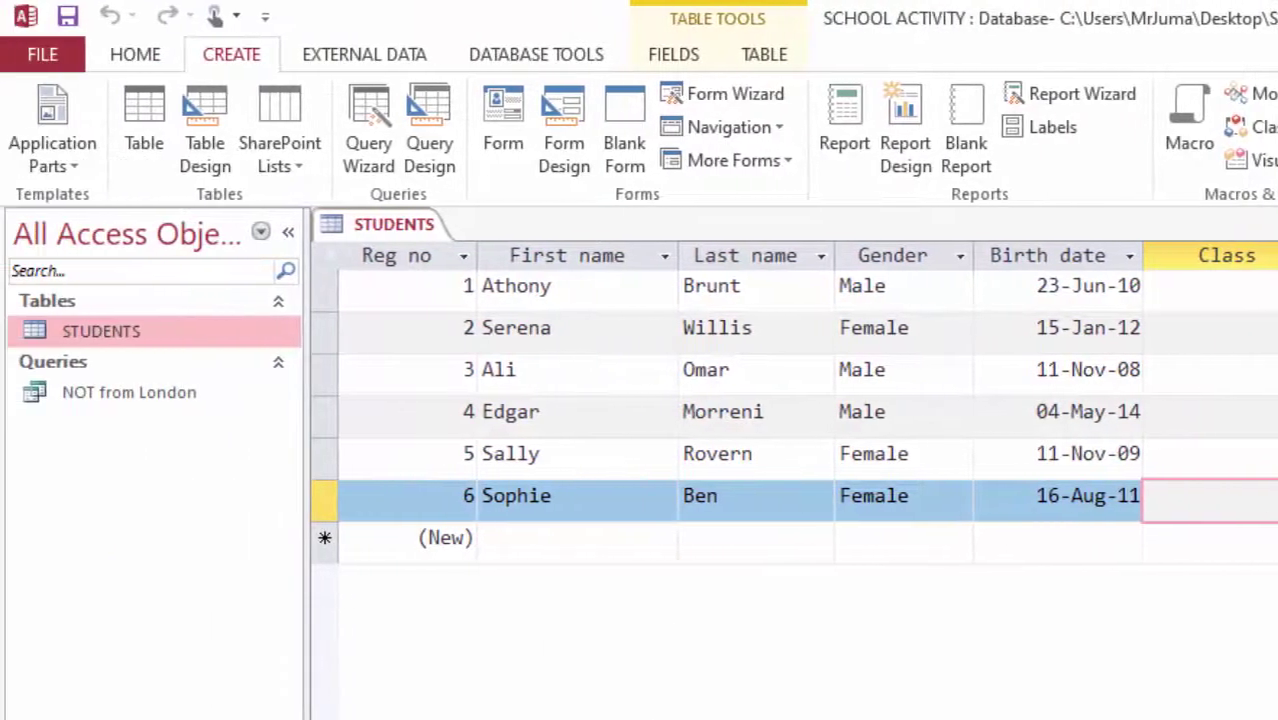
key("ctrl+F4")
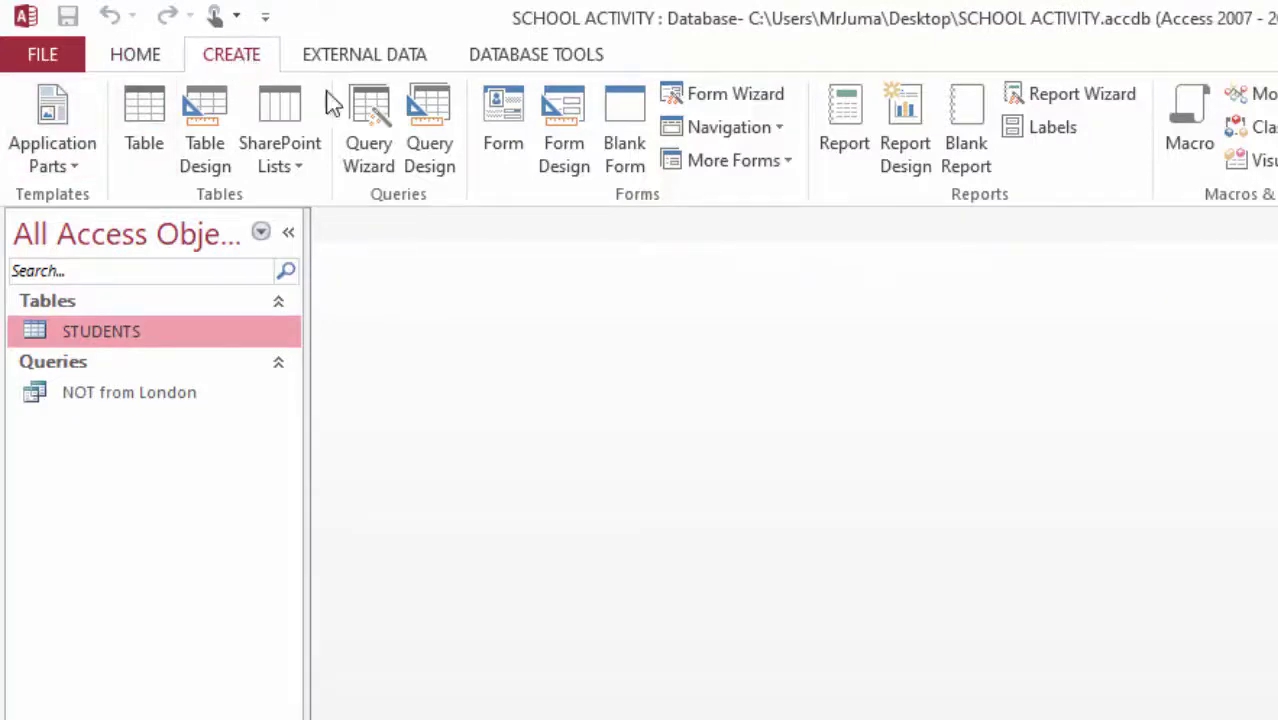
Step: Create a new query in Design view based on the STUDENTS table, and enlarge its field list and the query grid
left_click(432, 138)
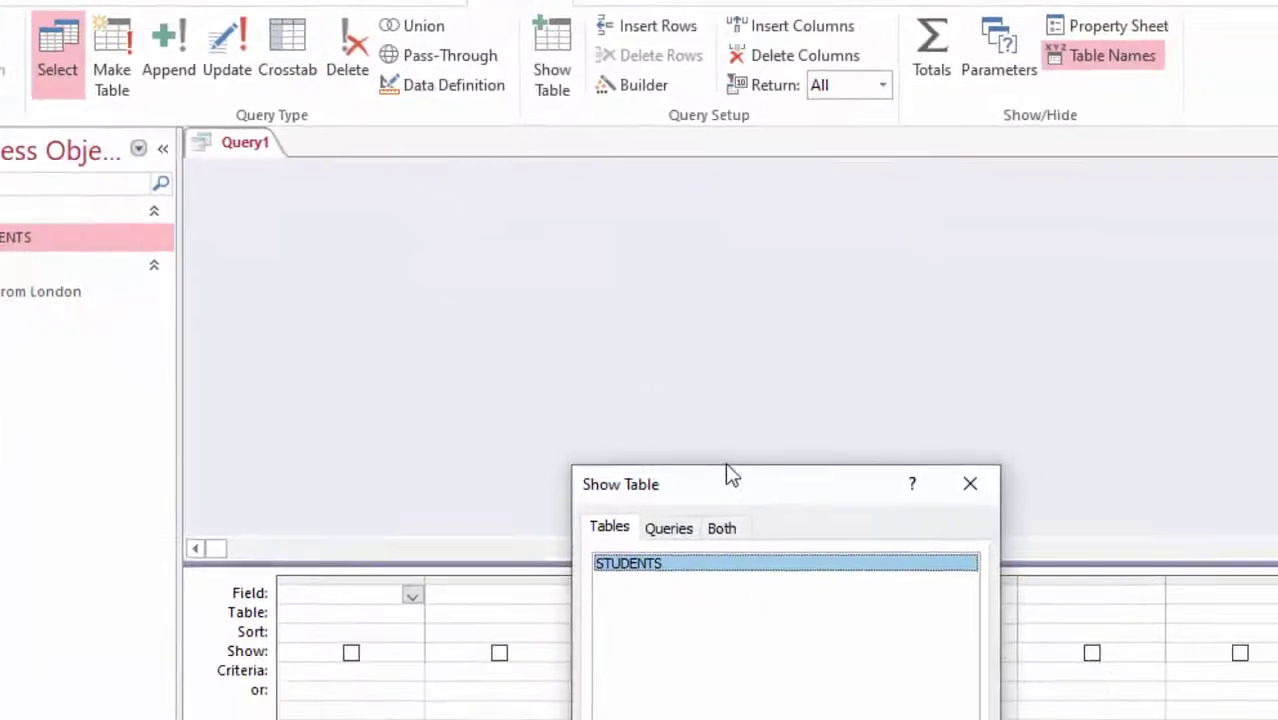
left_click_drag(916, 600, 886, 260)
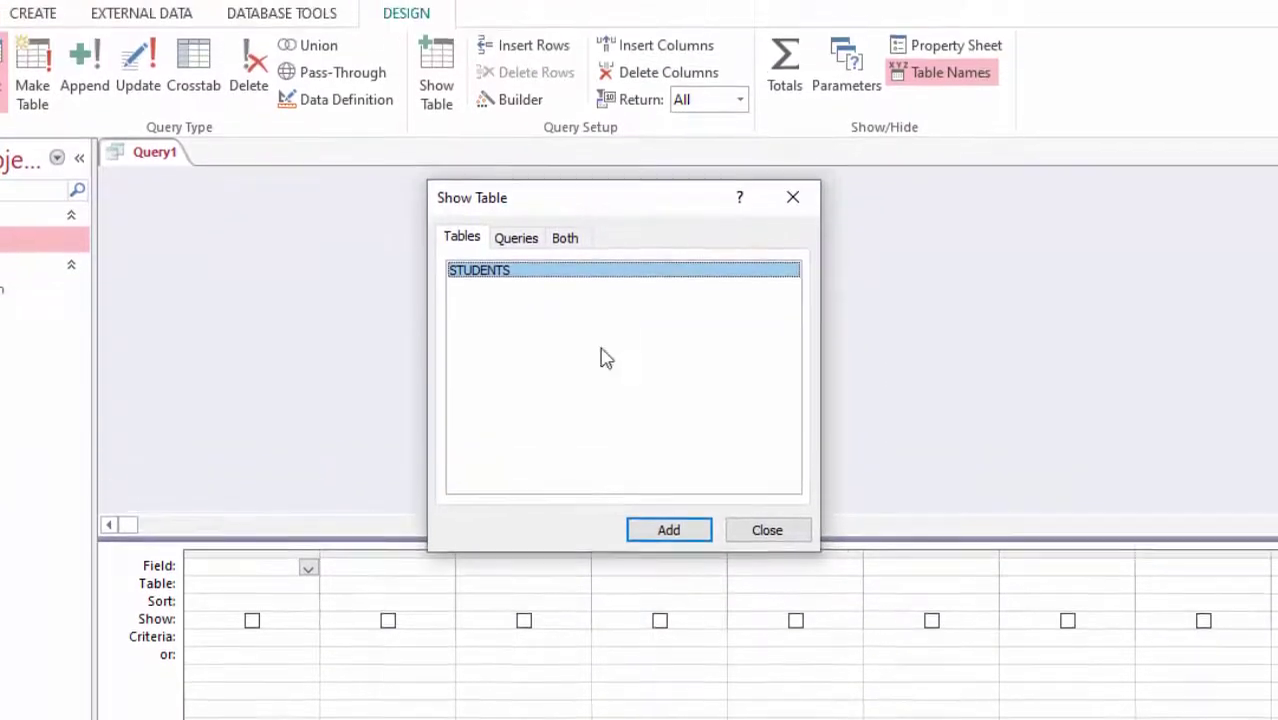
left_click(684, 489)
left_click(777, 492)
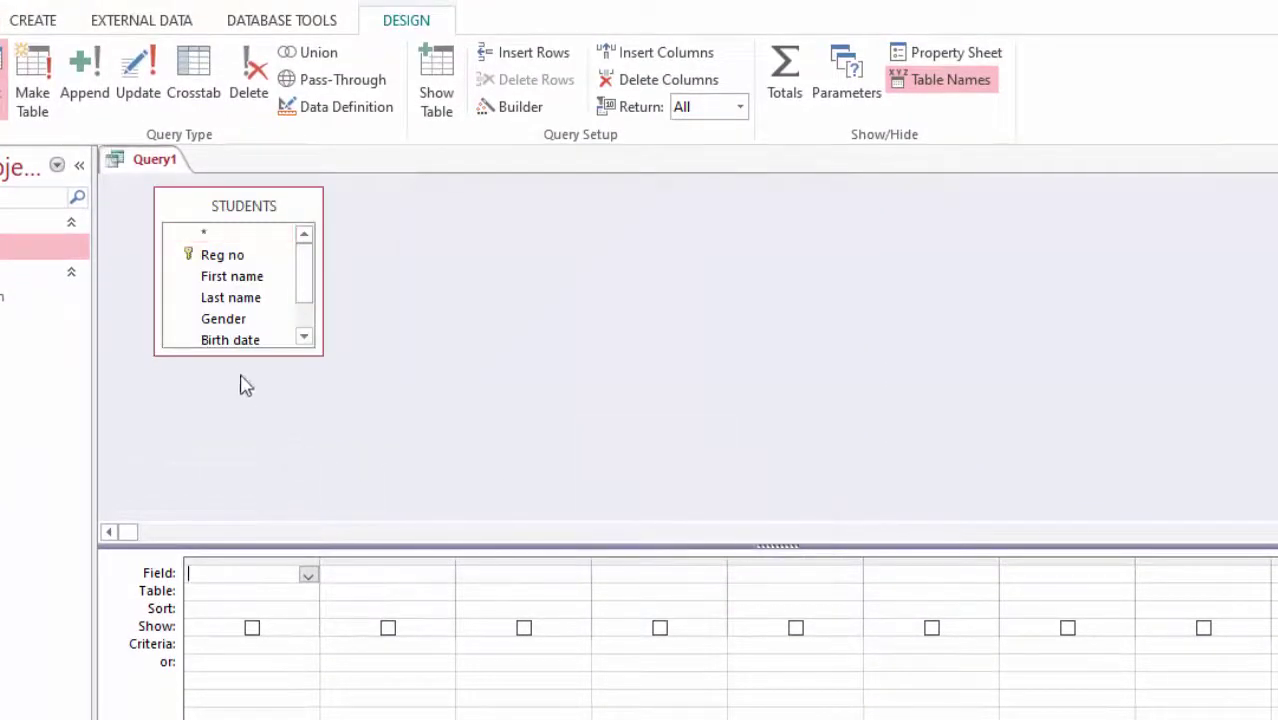
left_click_drag(245, 354, 250, 402)
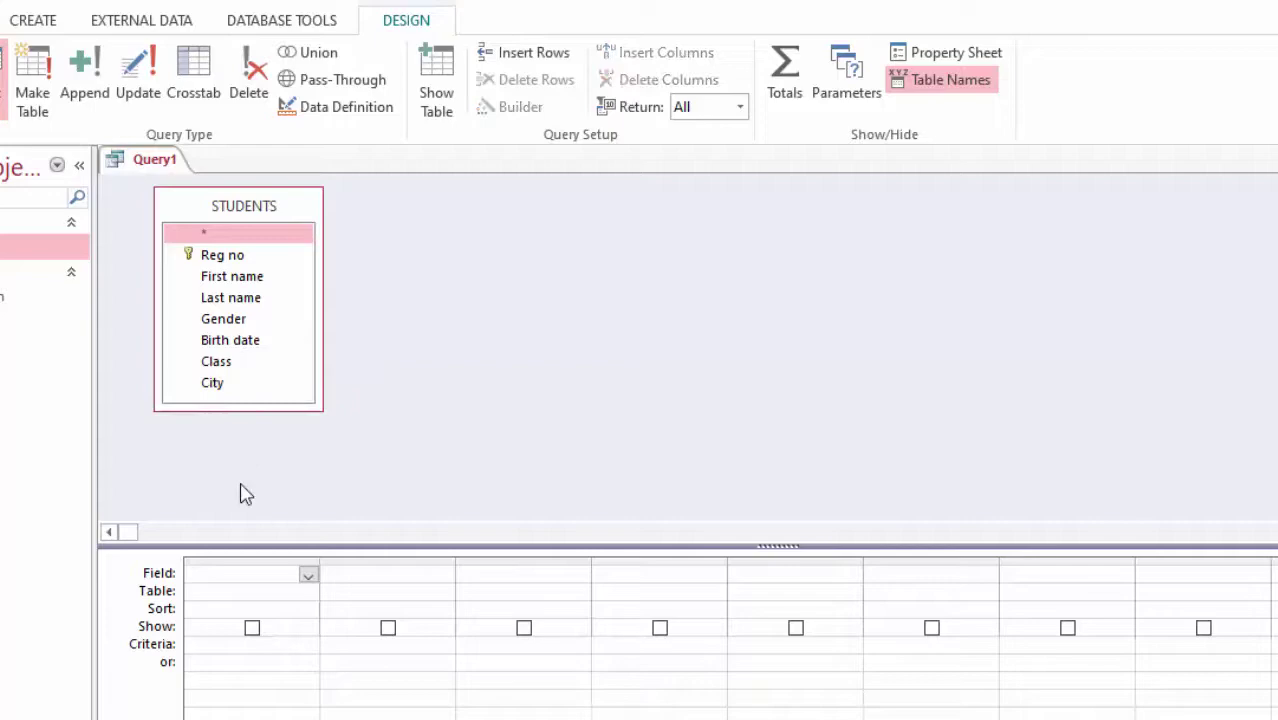
left_click_drag(240, 550, 251, 468)
Step: Add Reg no, First name, Last name, Gender, Birth date, Class and City from STUDENTS to the new query's grid
double_click(238, 257)
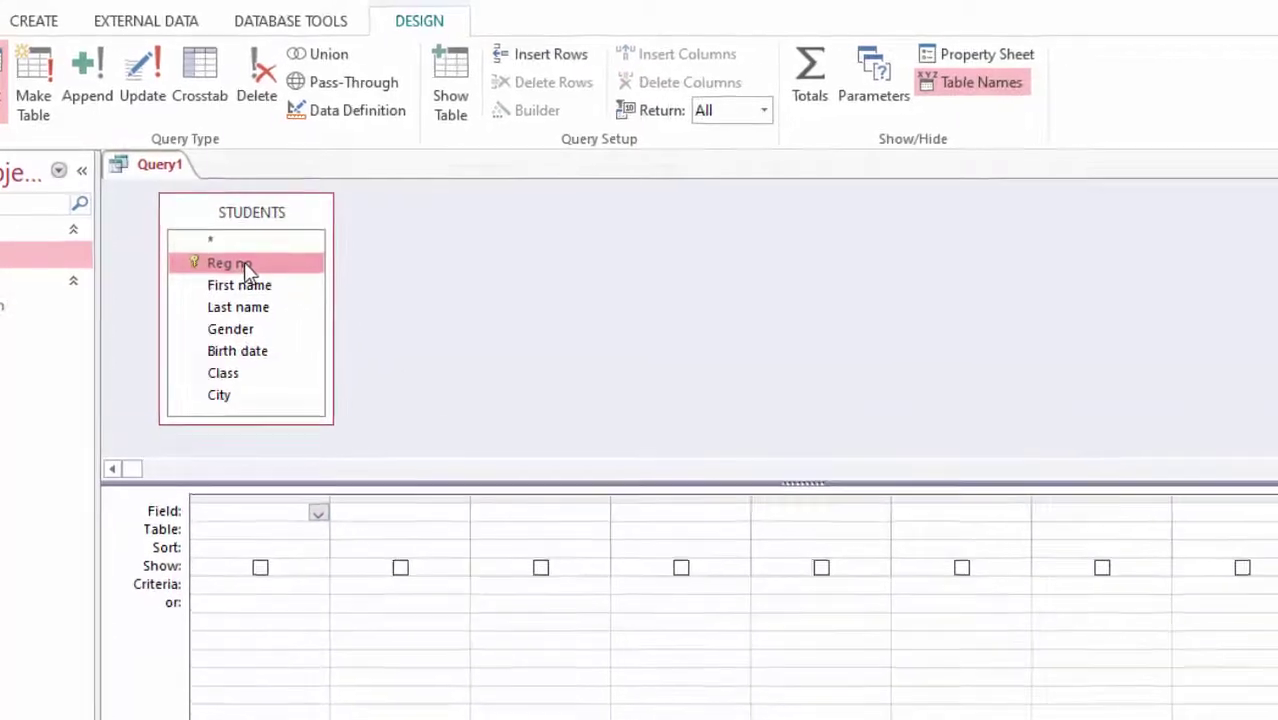
left_click(237, 287)
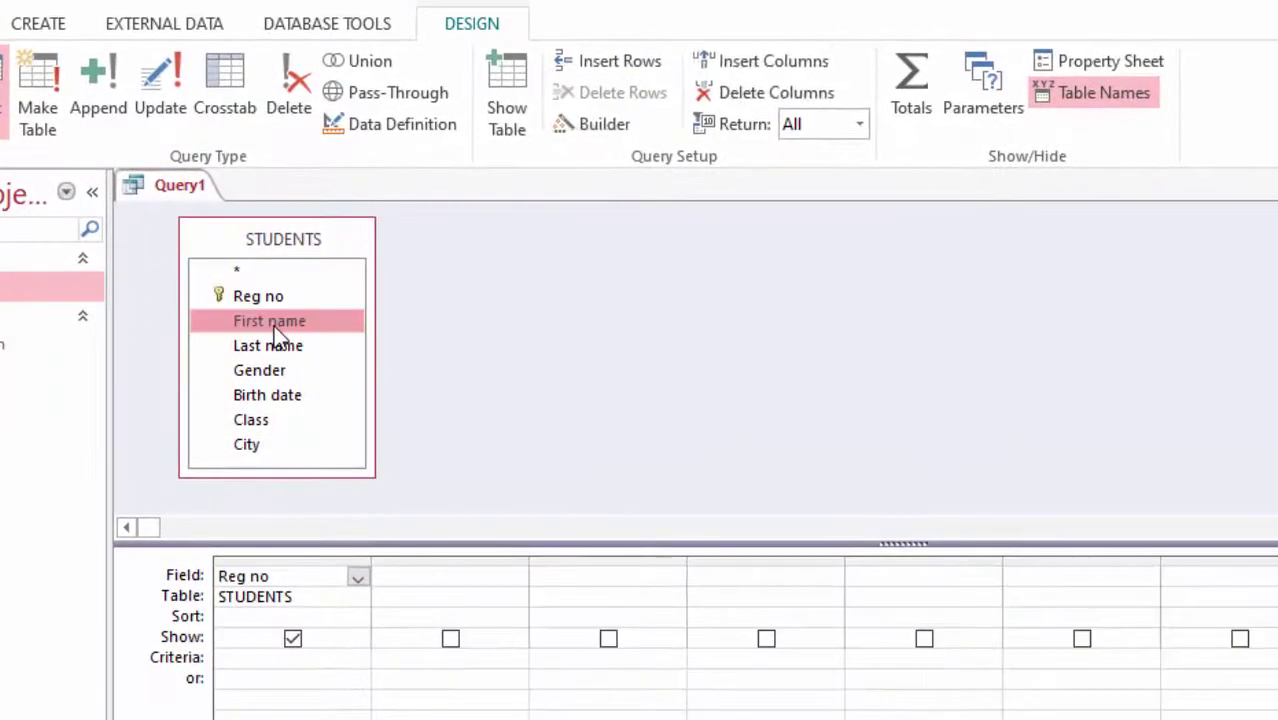
double_click(274, 328)
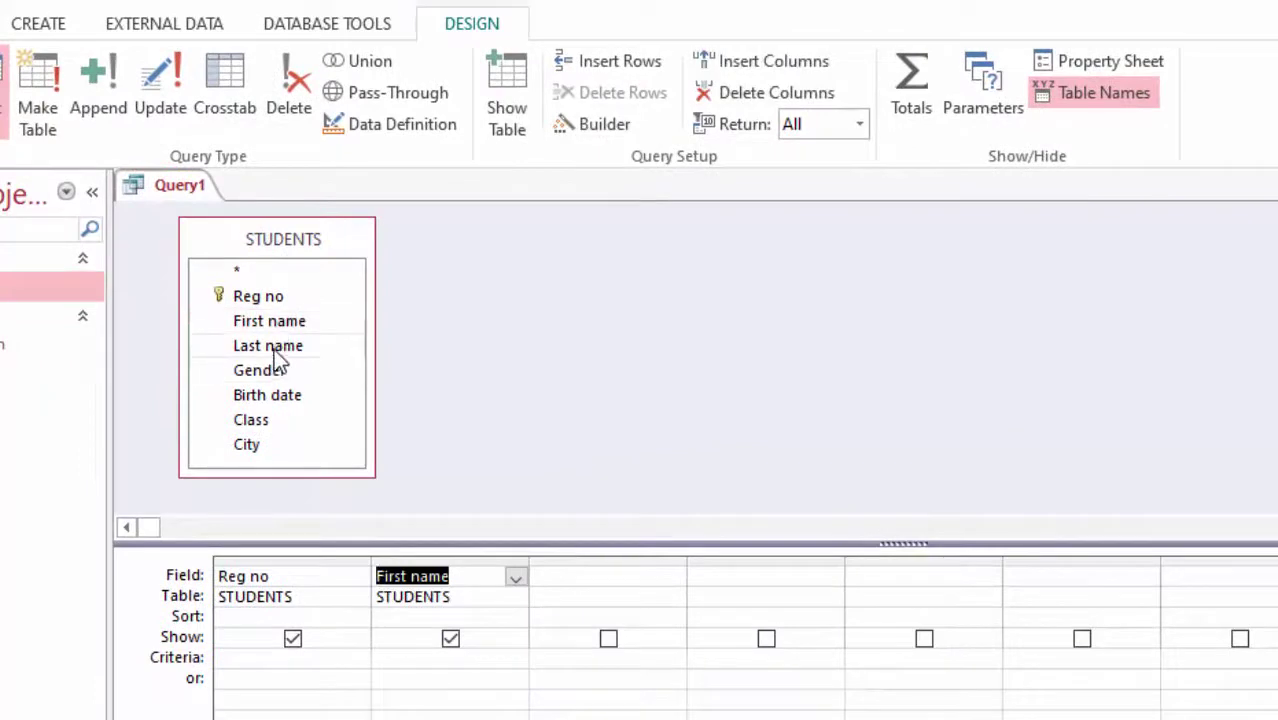
double_click(279, 349)
double_click(279, 372)
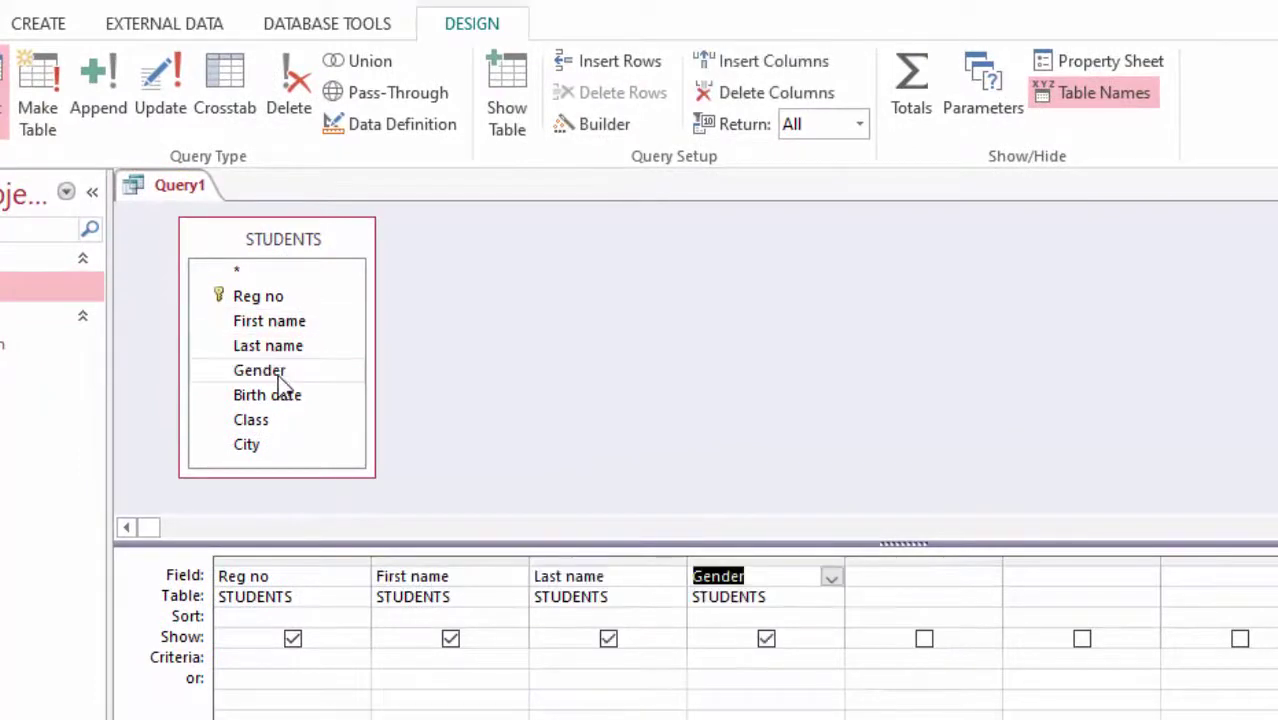
double_click(280, 400)
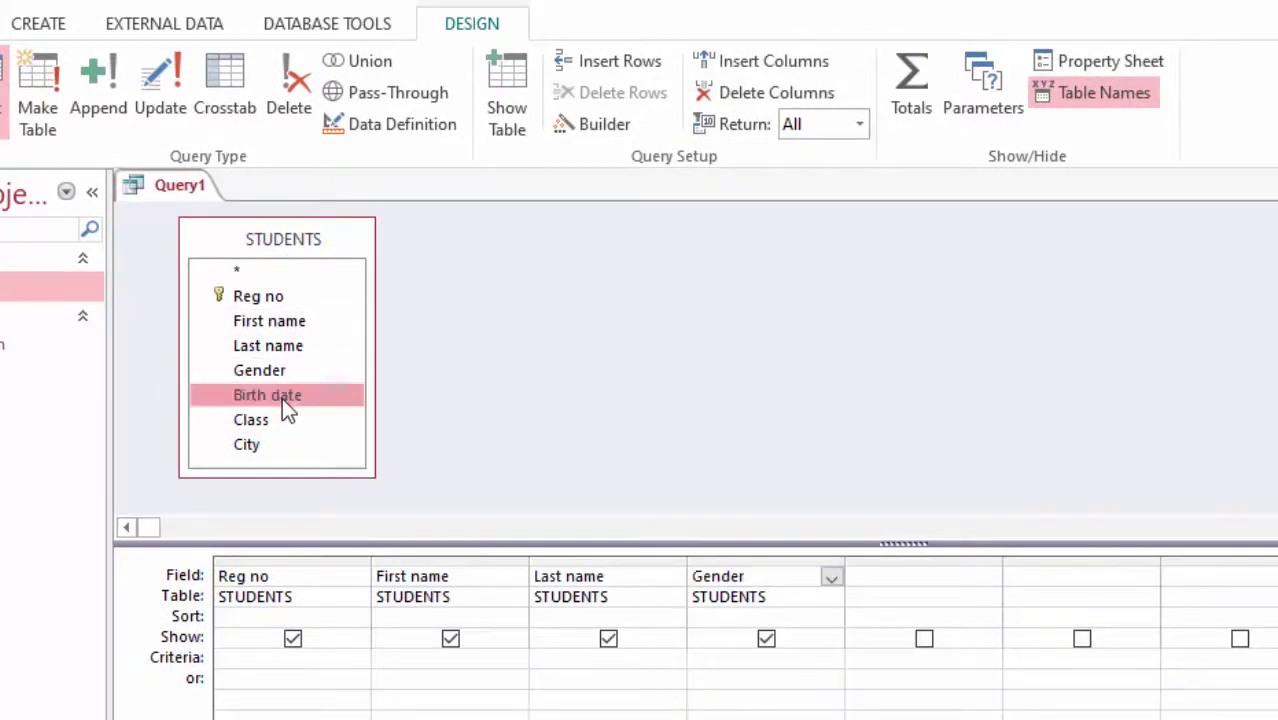
double_click(253, 421)
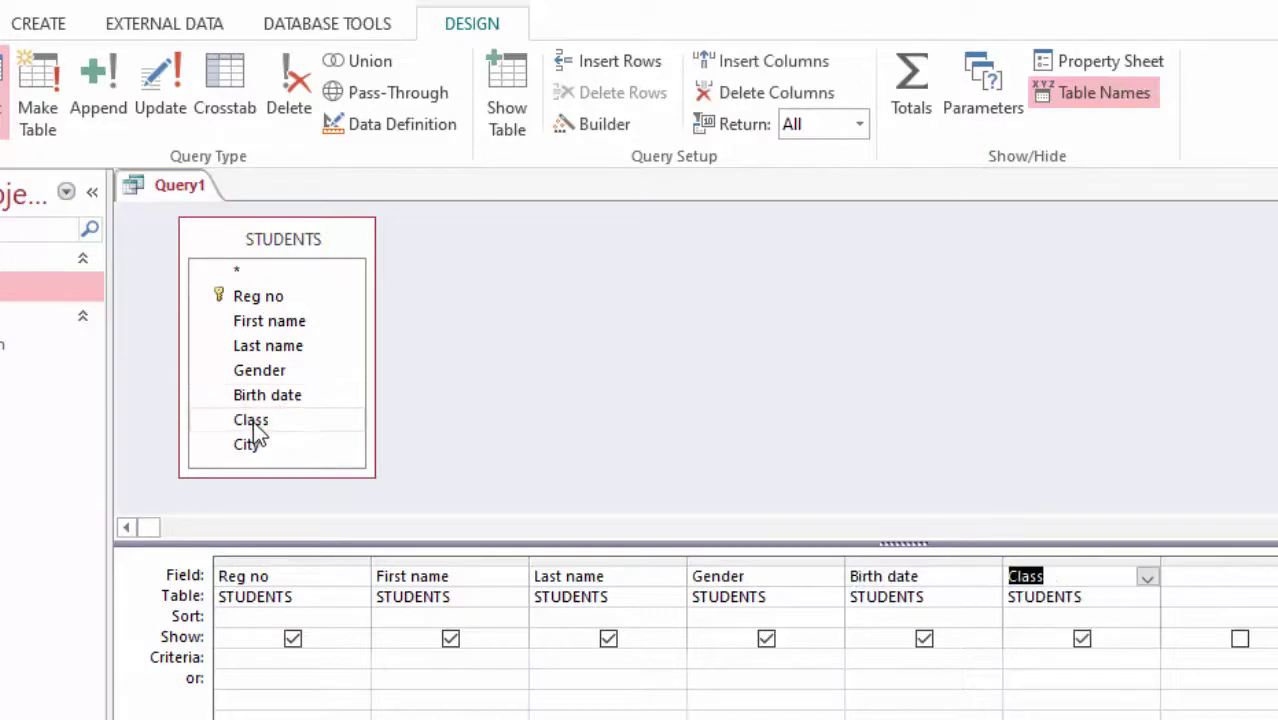
left_click(252, 447)
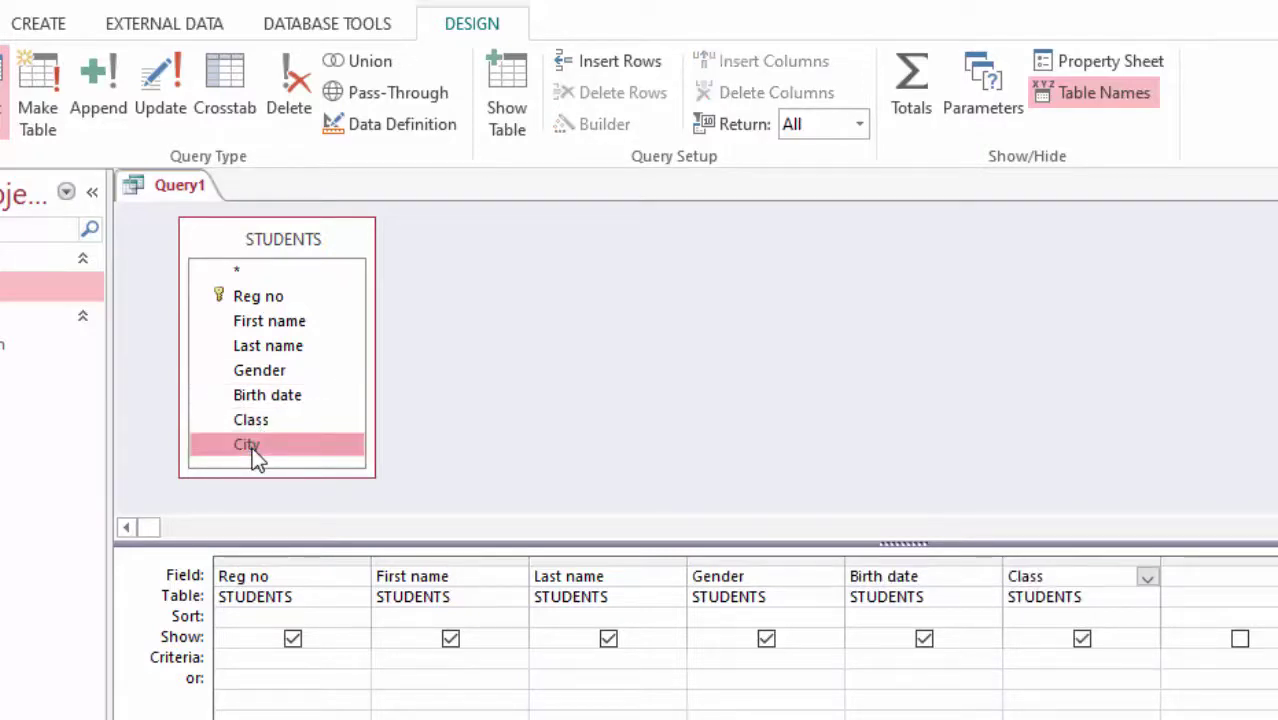
double_click(252, 447)
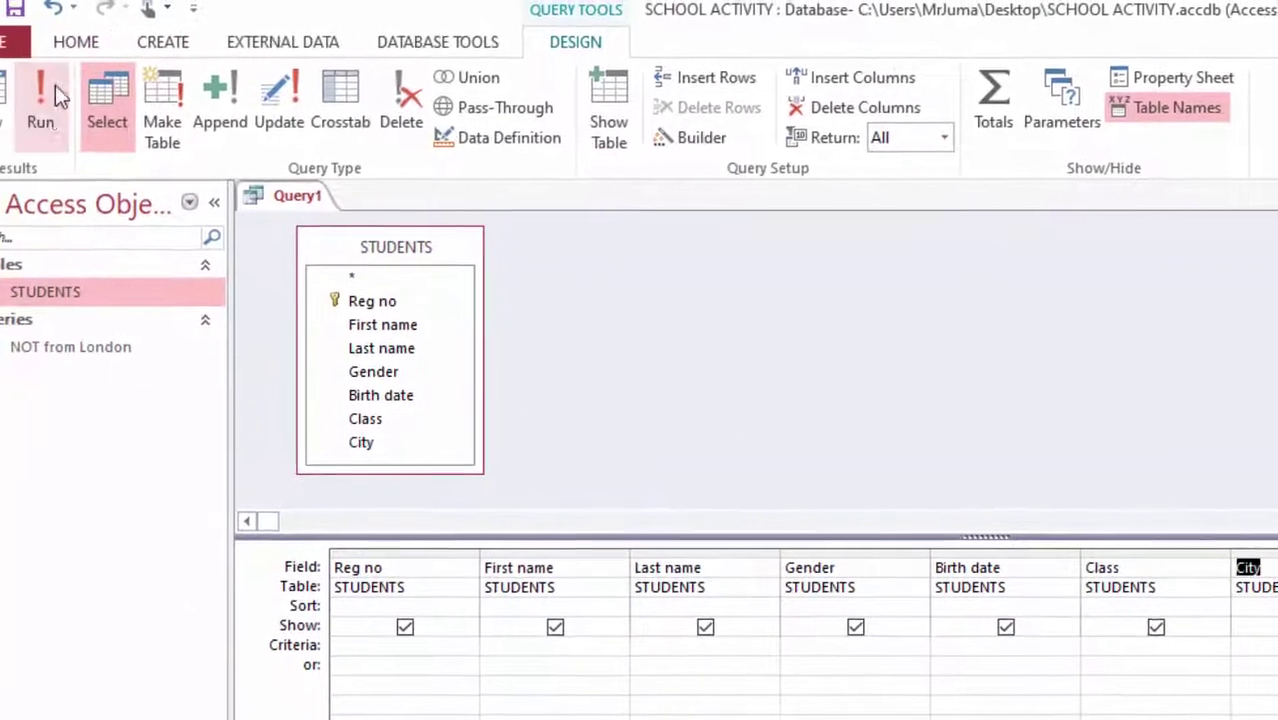
Step: Run the new query without criteria to review the Class values, and return to Design view
left_click(50, 95)
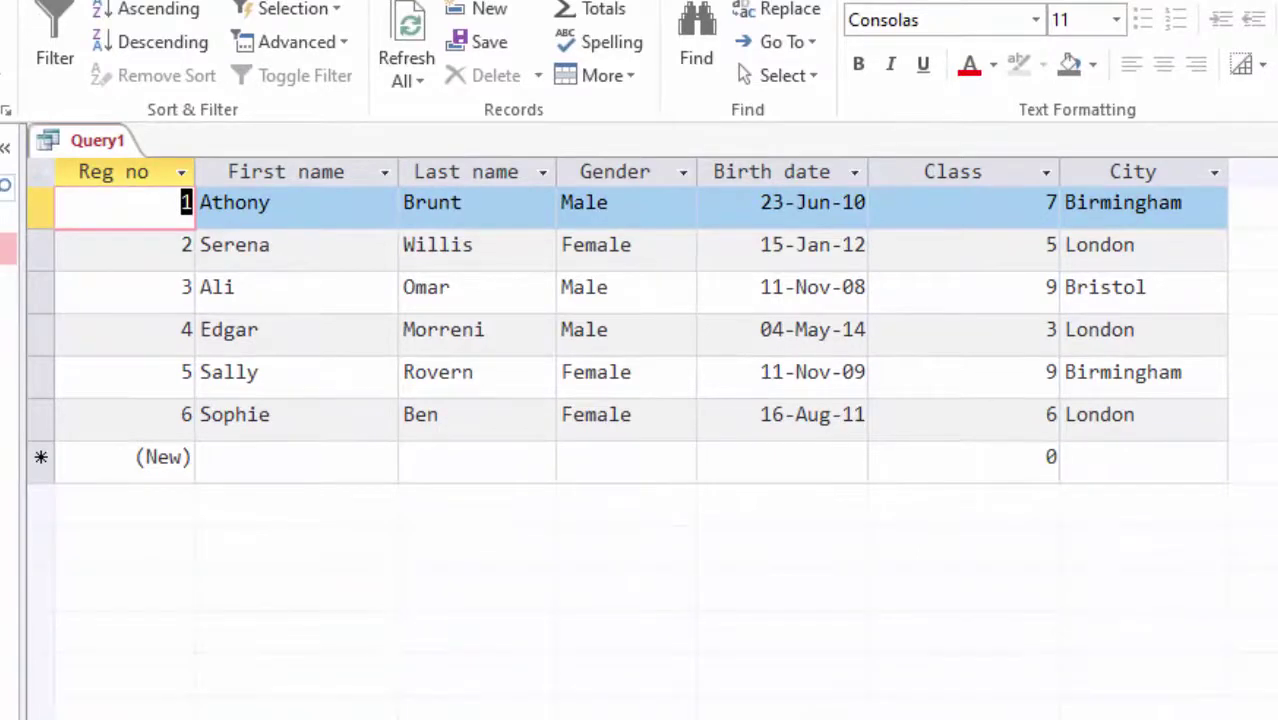
key("ctrl+comma")
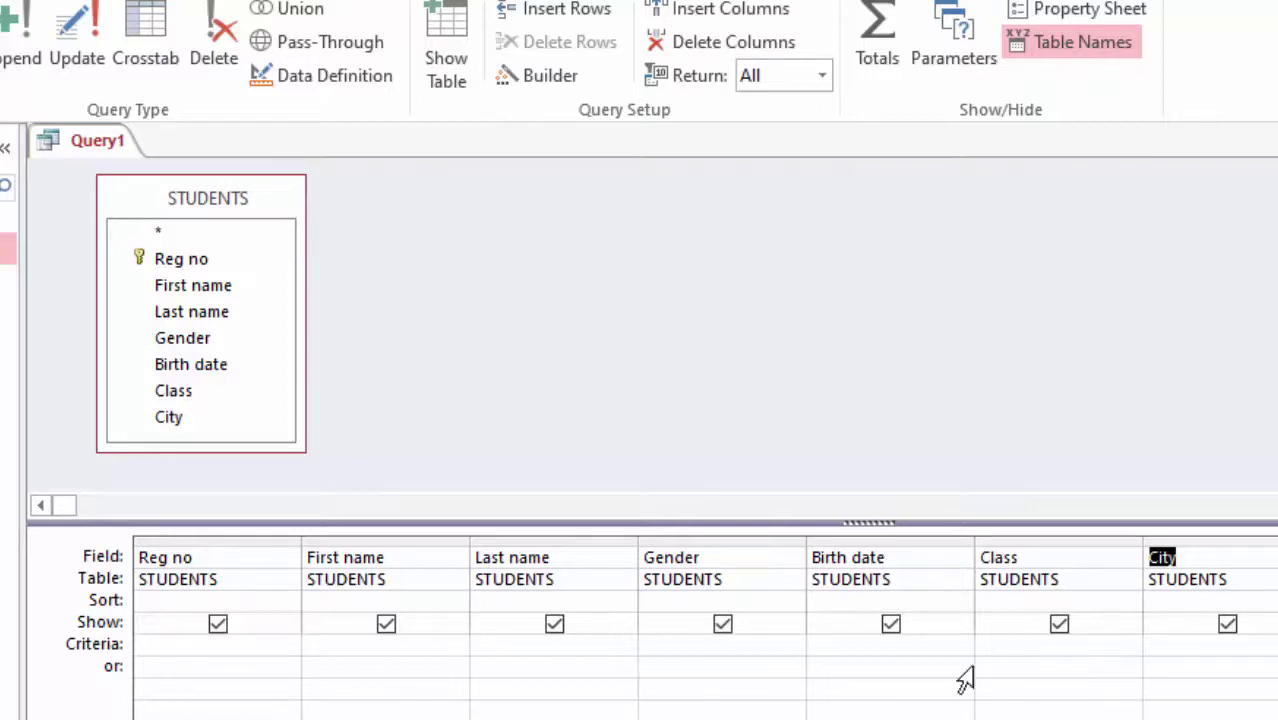
Step: Widen the Class column in the query grid and set its criterion to Between 5 And 6
left_click(994, 645)
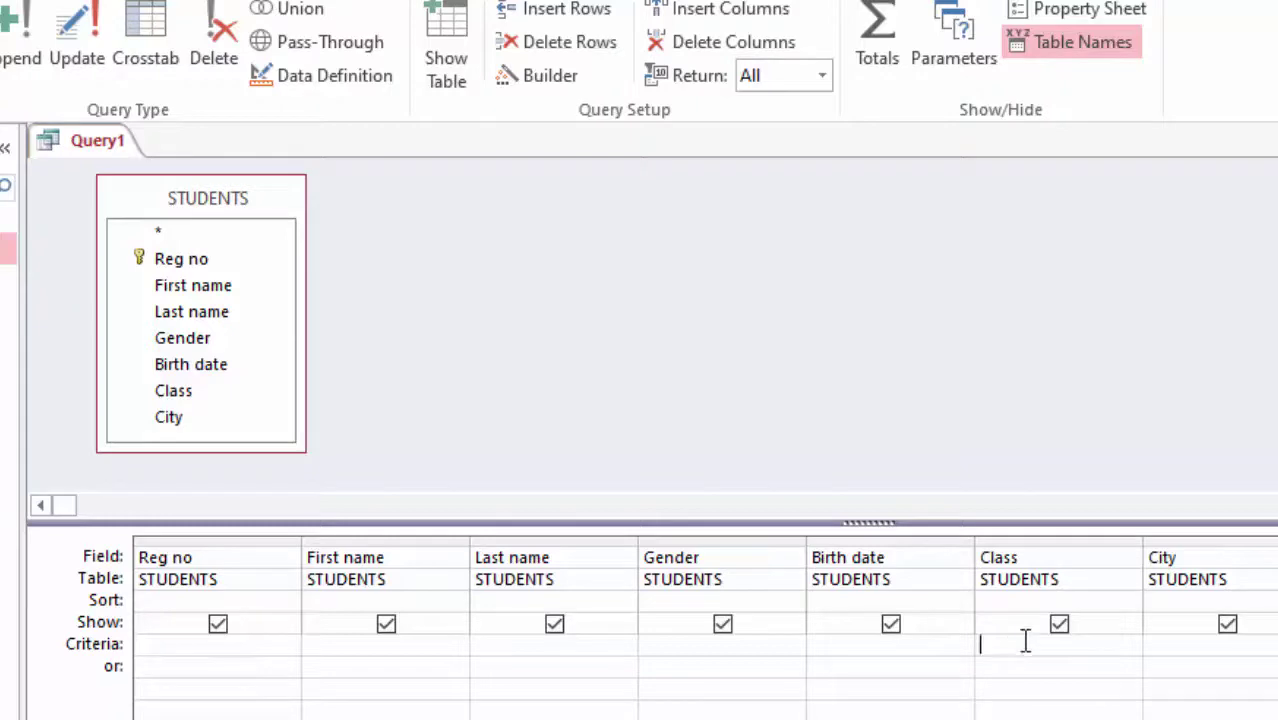
left_click_drag(1144, 543, 1245, 545)
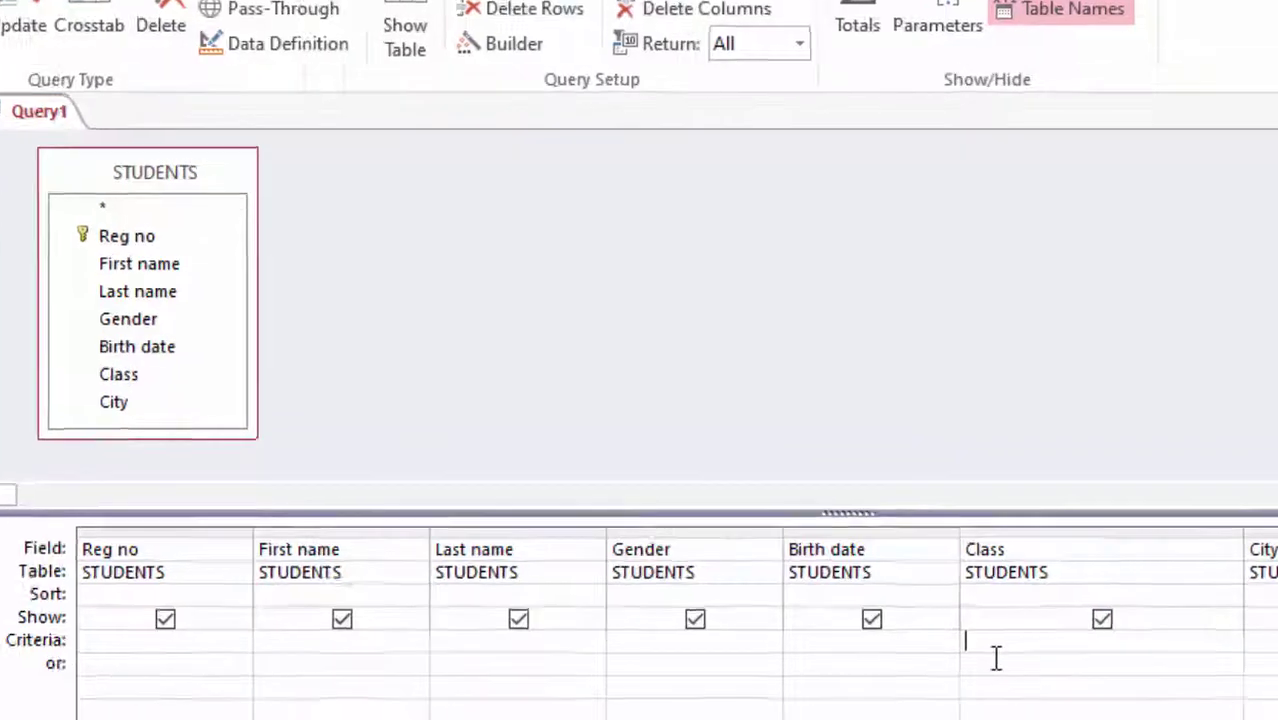
type("Betw")
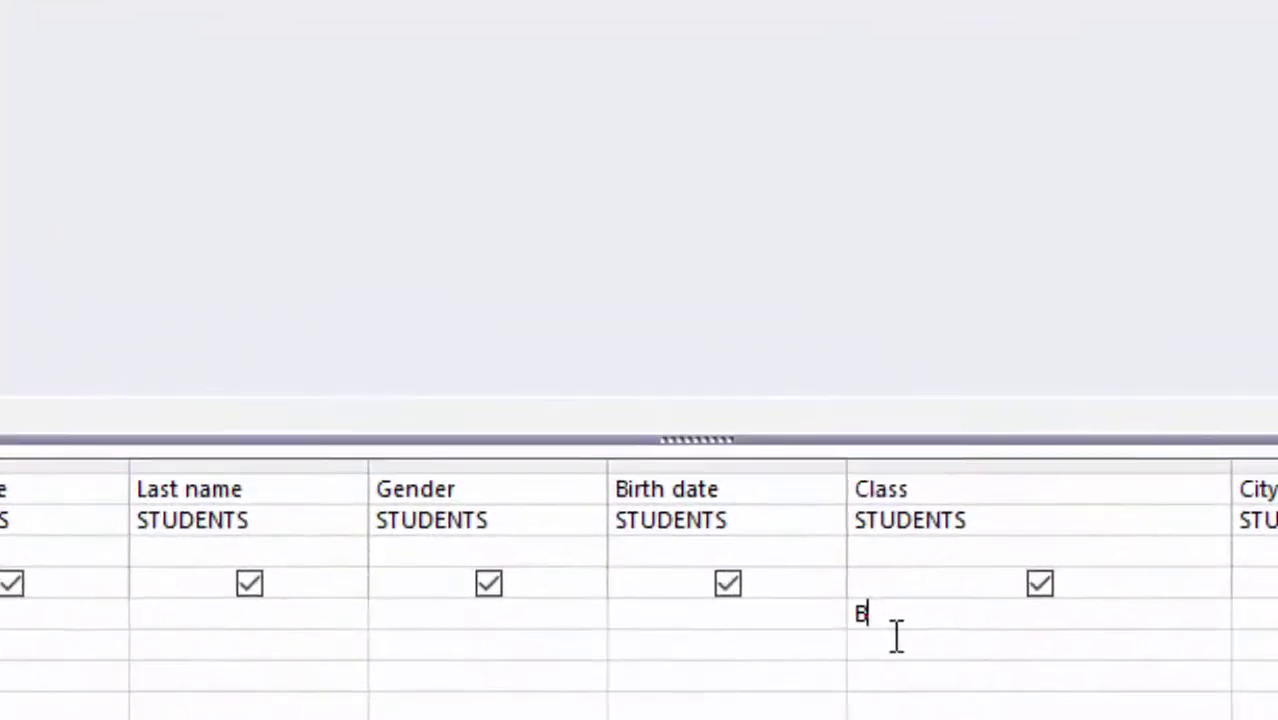
type("ee")
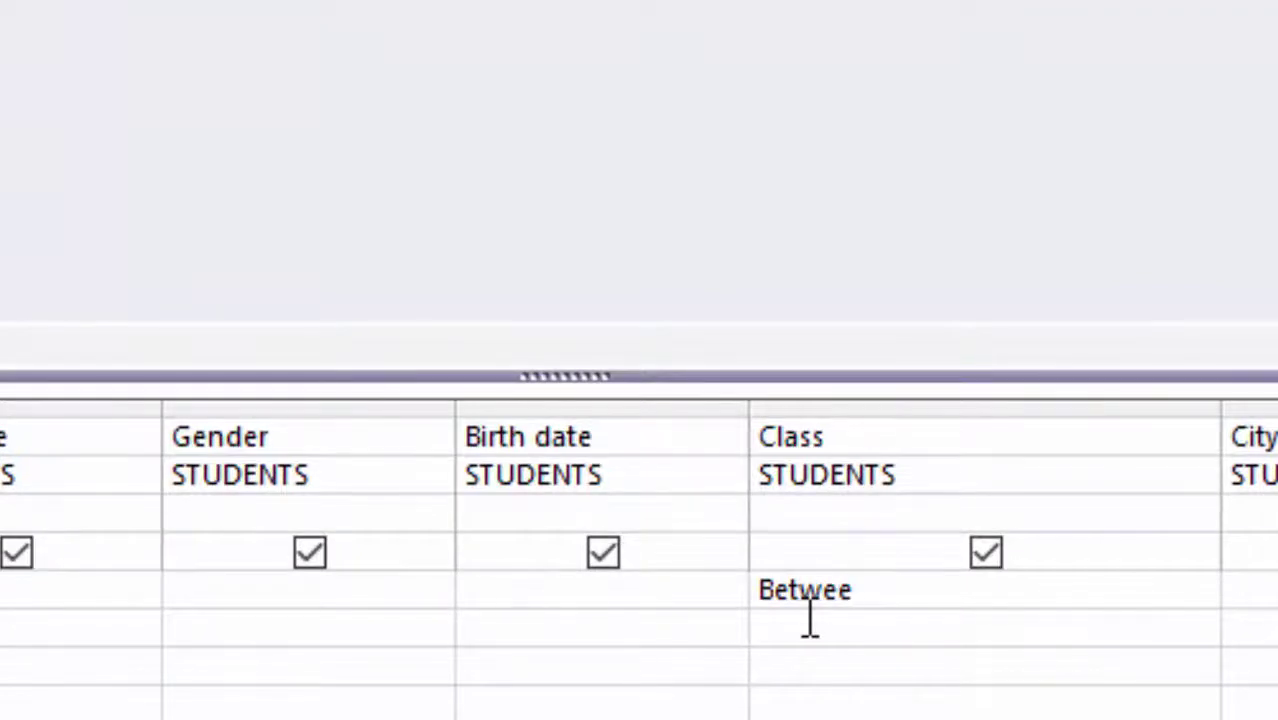
type("n 5 A")
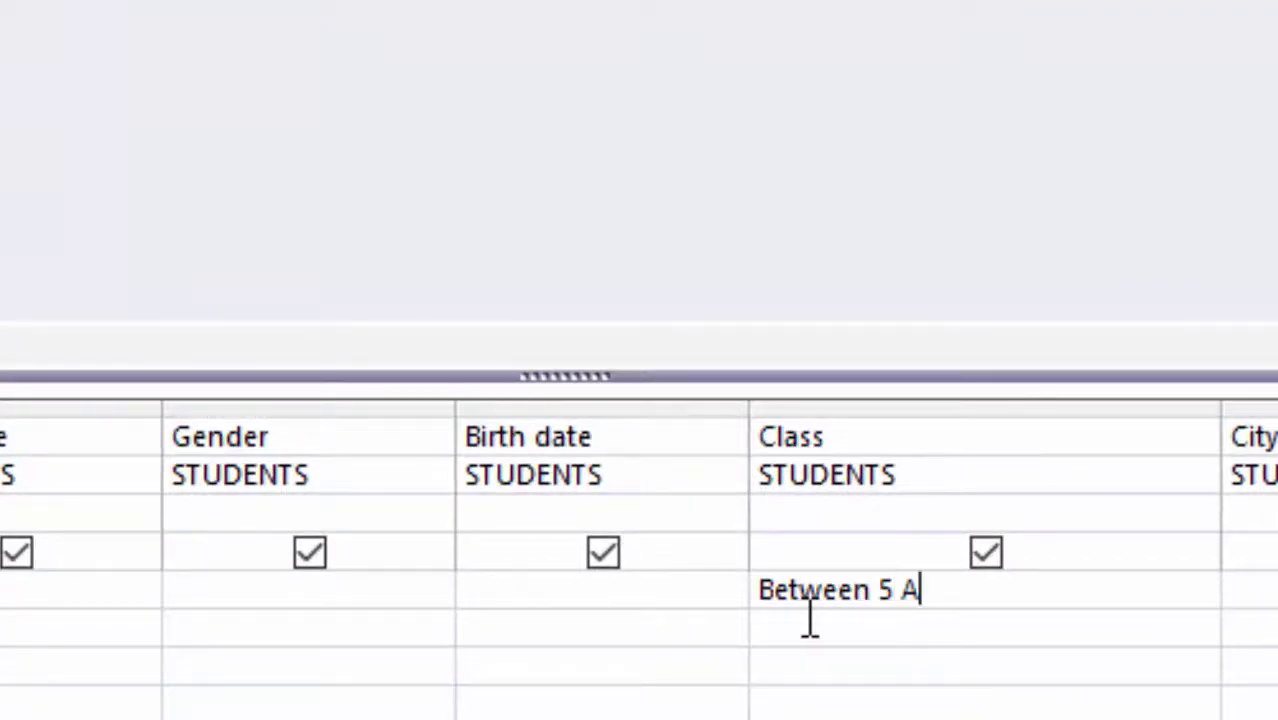
type("nd 6")
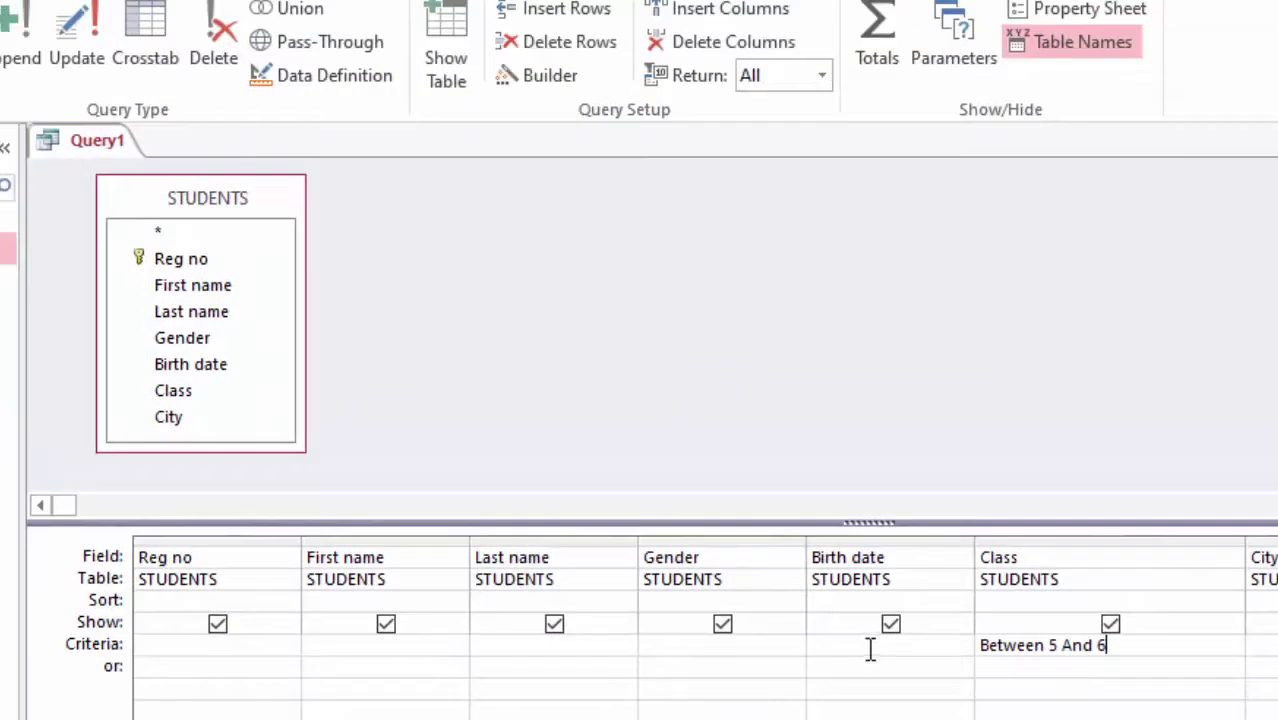
left_click(870, 648)
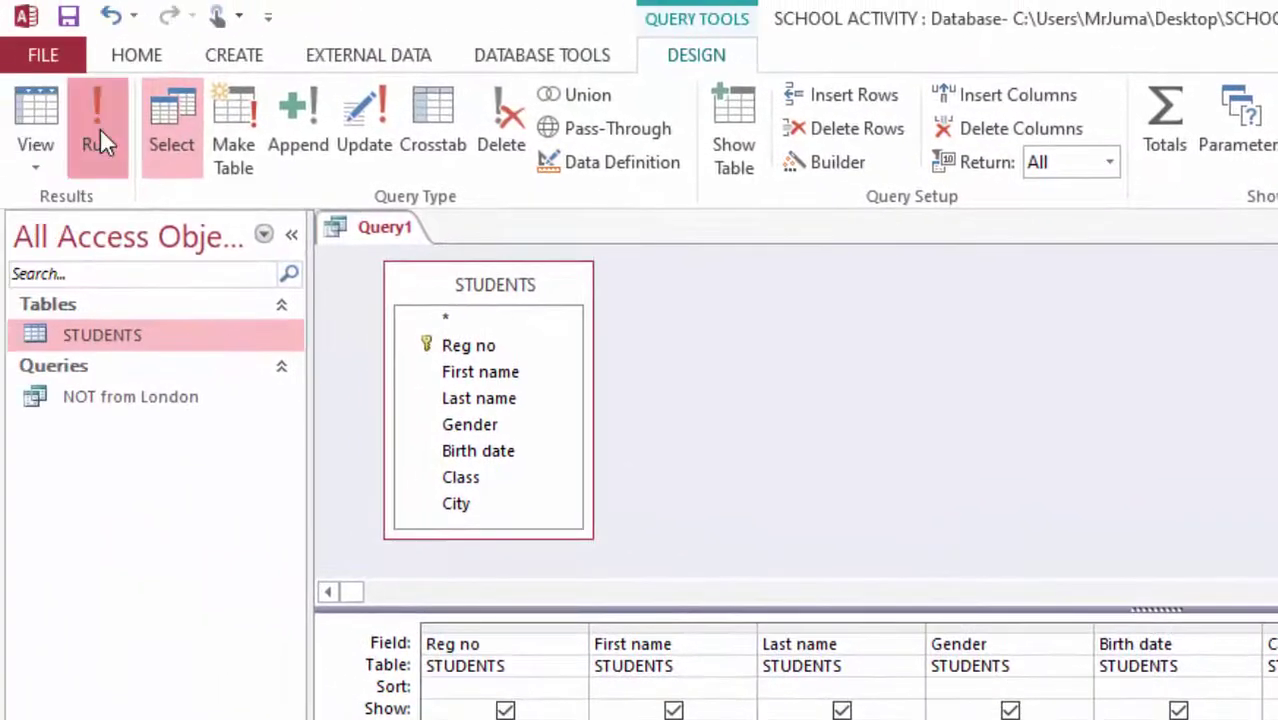
Step: Run the Between 5 And 6 query and check the Class and City values of the returned students
left_click(99, 128)
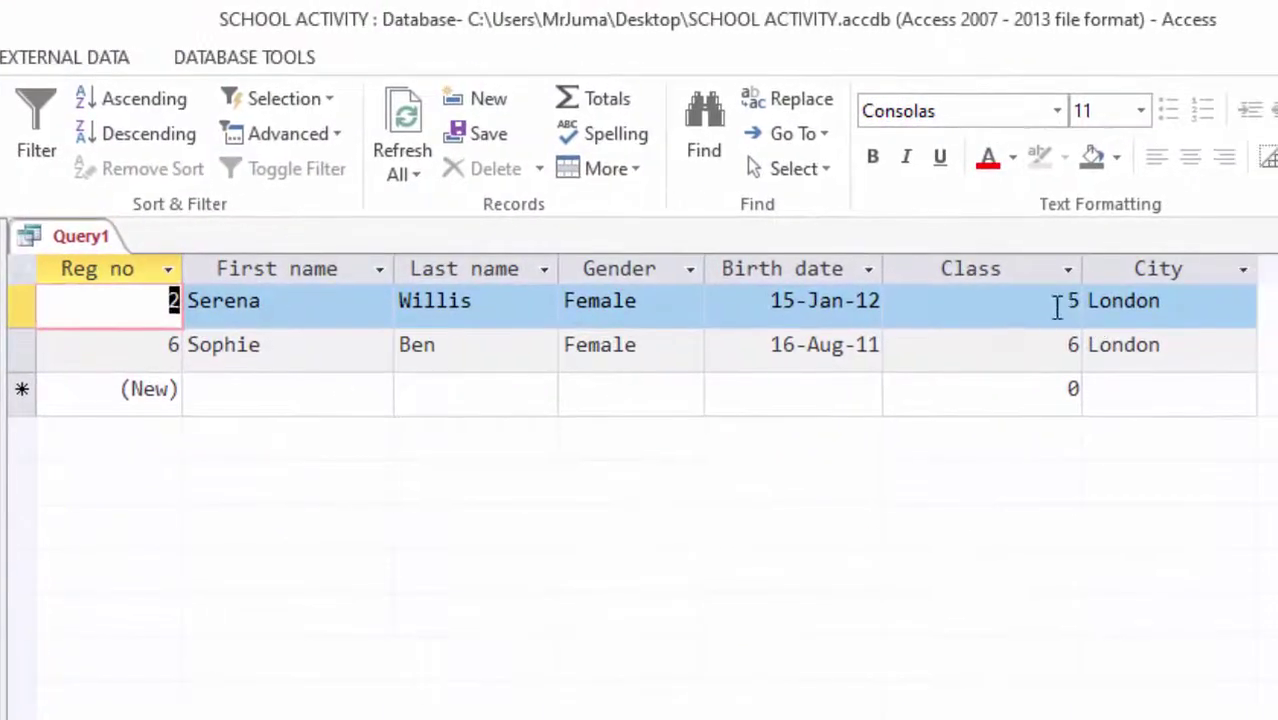
left_click(1240, 290)
left_click(1127, 300)
left_click(1132, 342)
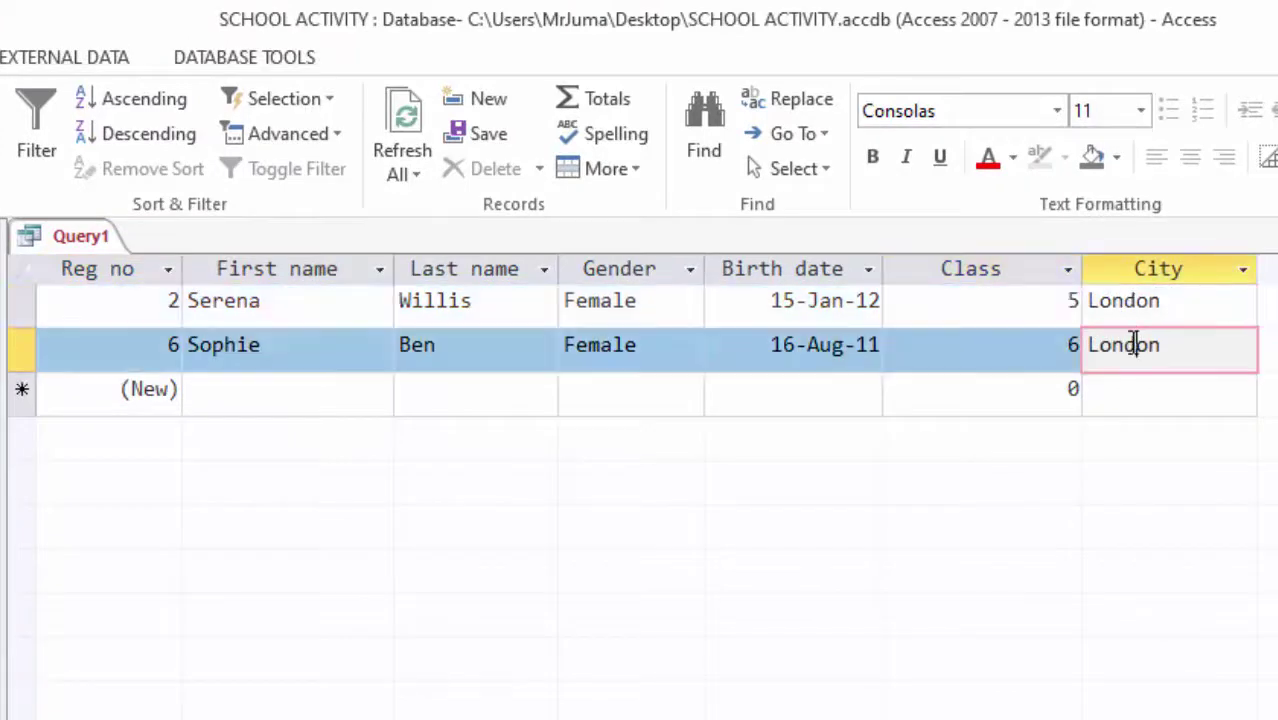
left_click(1025, 345)
left_click(1005, 306)
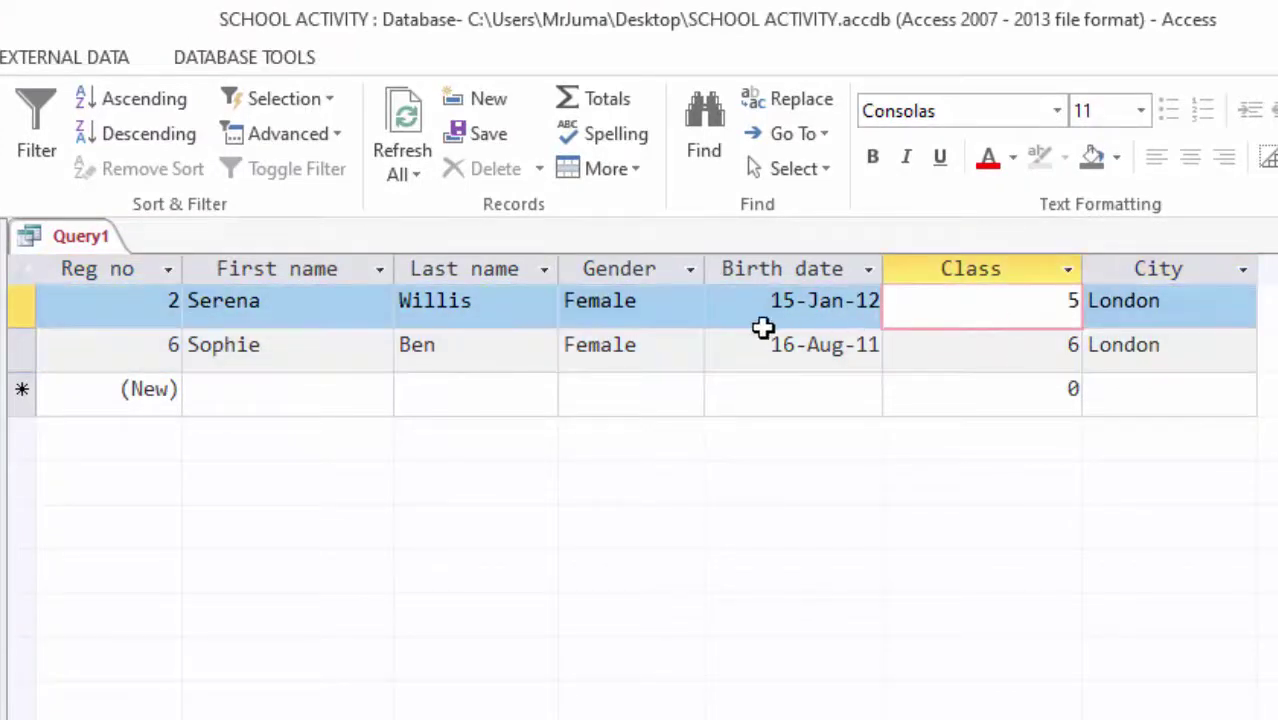
left_click(1035, 334)
left_click(1158, 302)
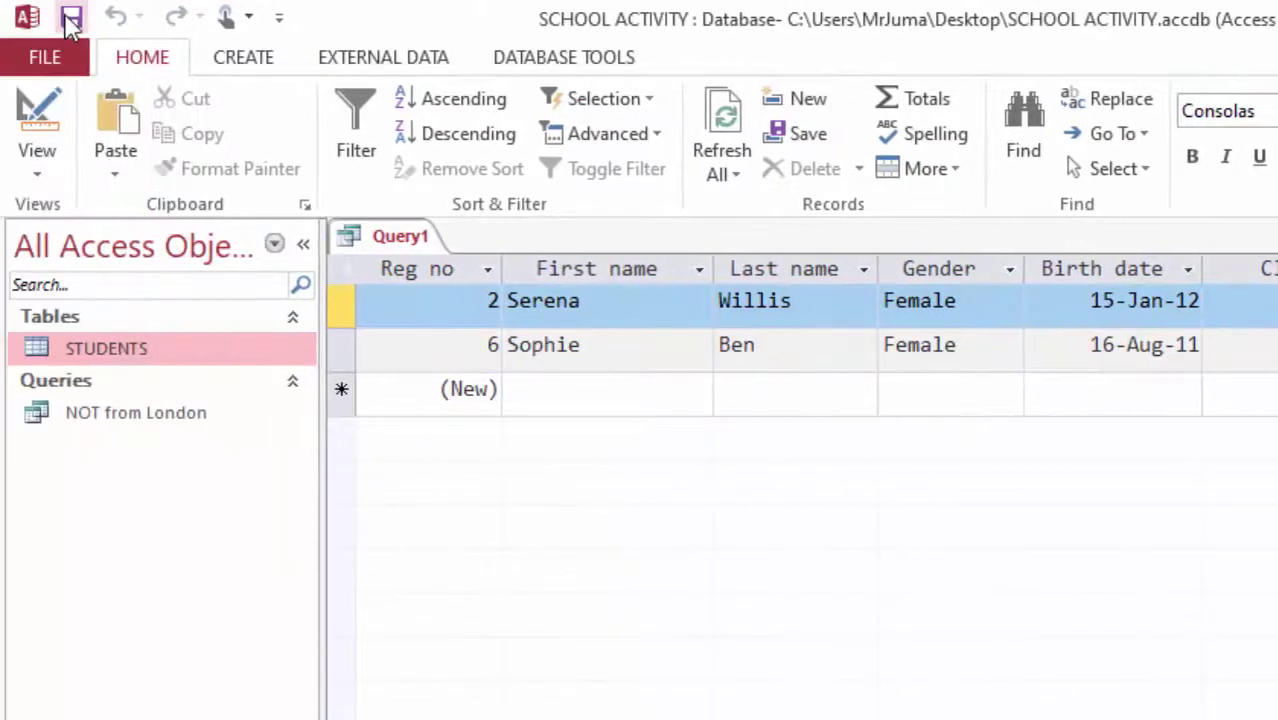
Step: Save the query under the name "Between 5 And 6" and close it
left_click(70, 18)
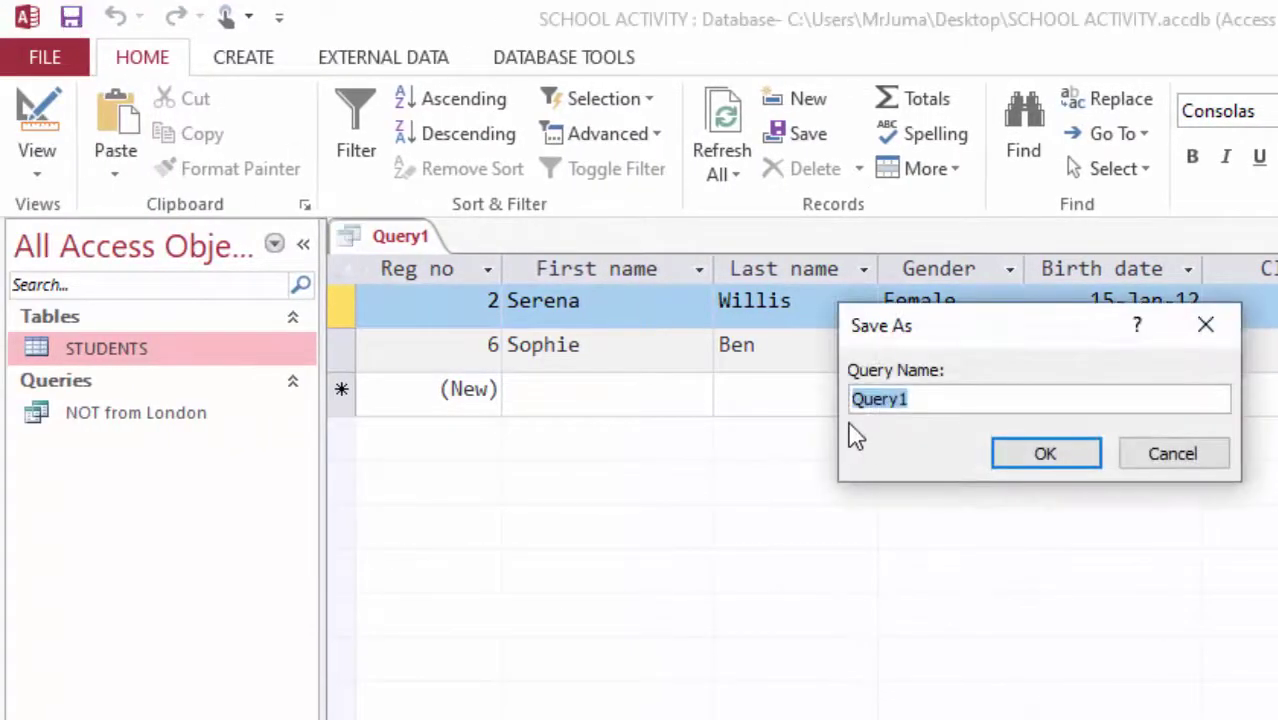
type("Between 5 And 6")
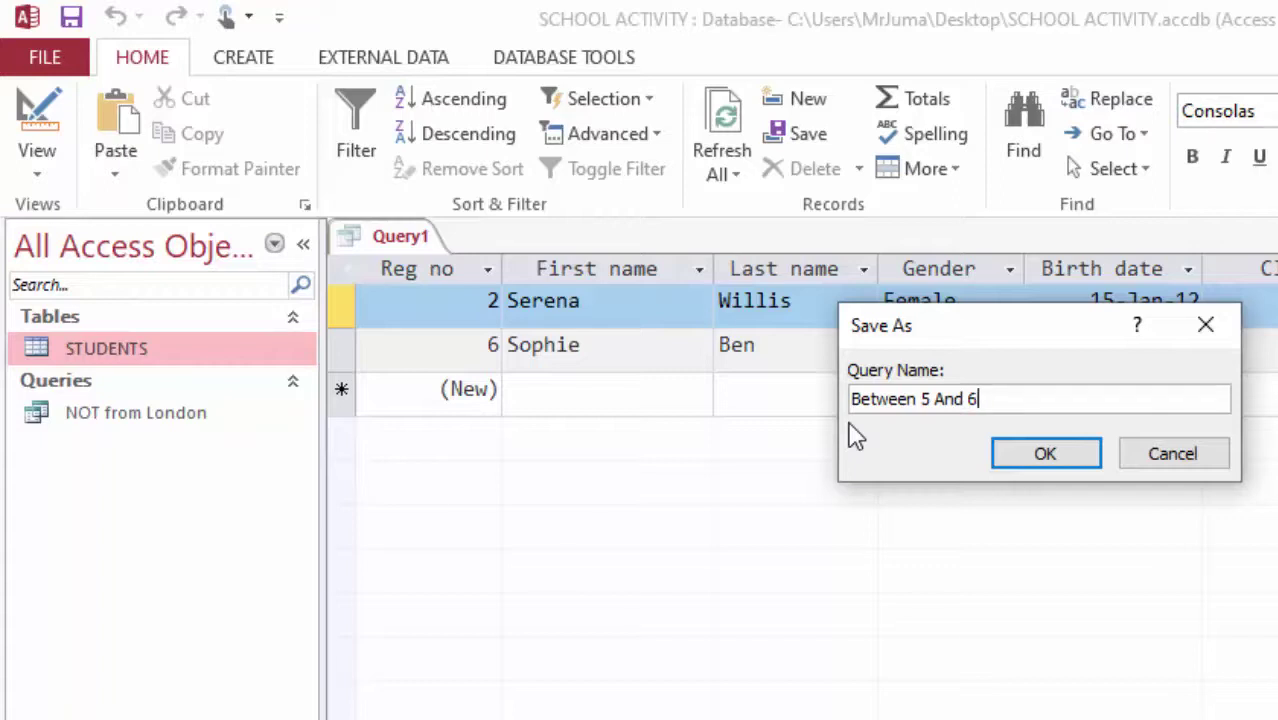
left_click(1070, 462)
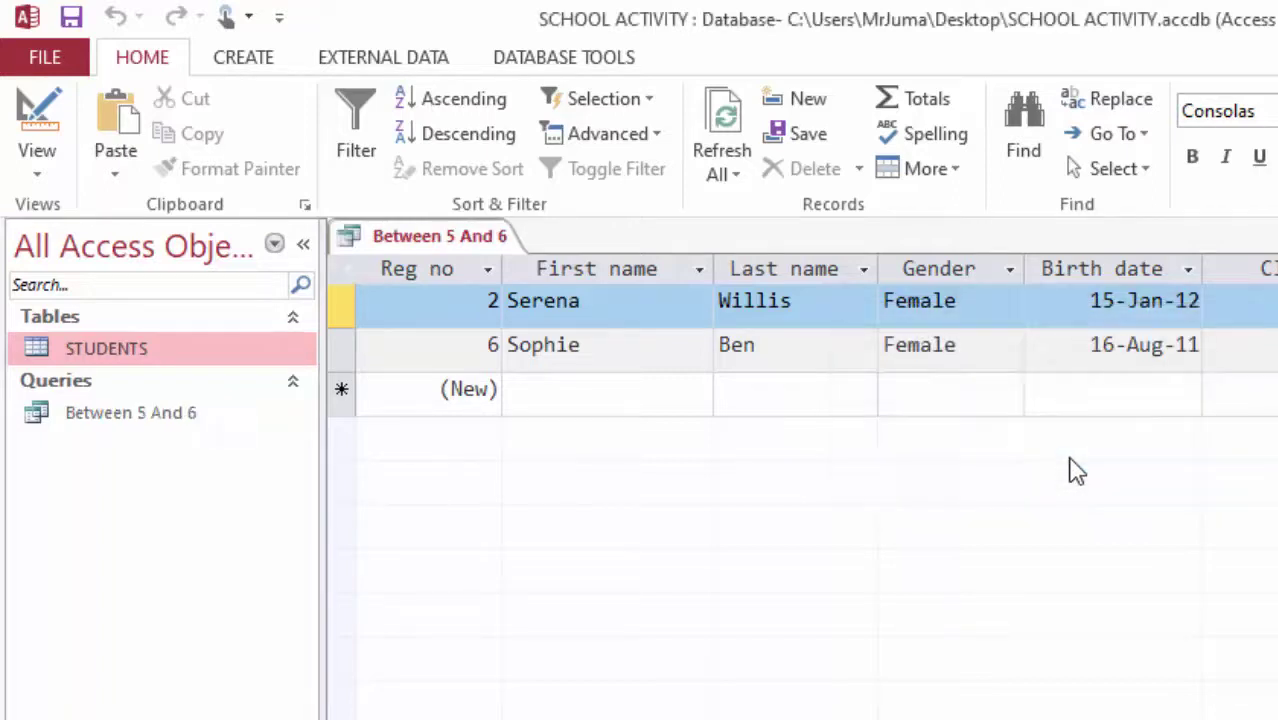
left_click(1268, 236)
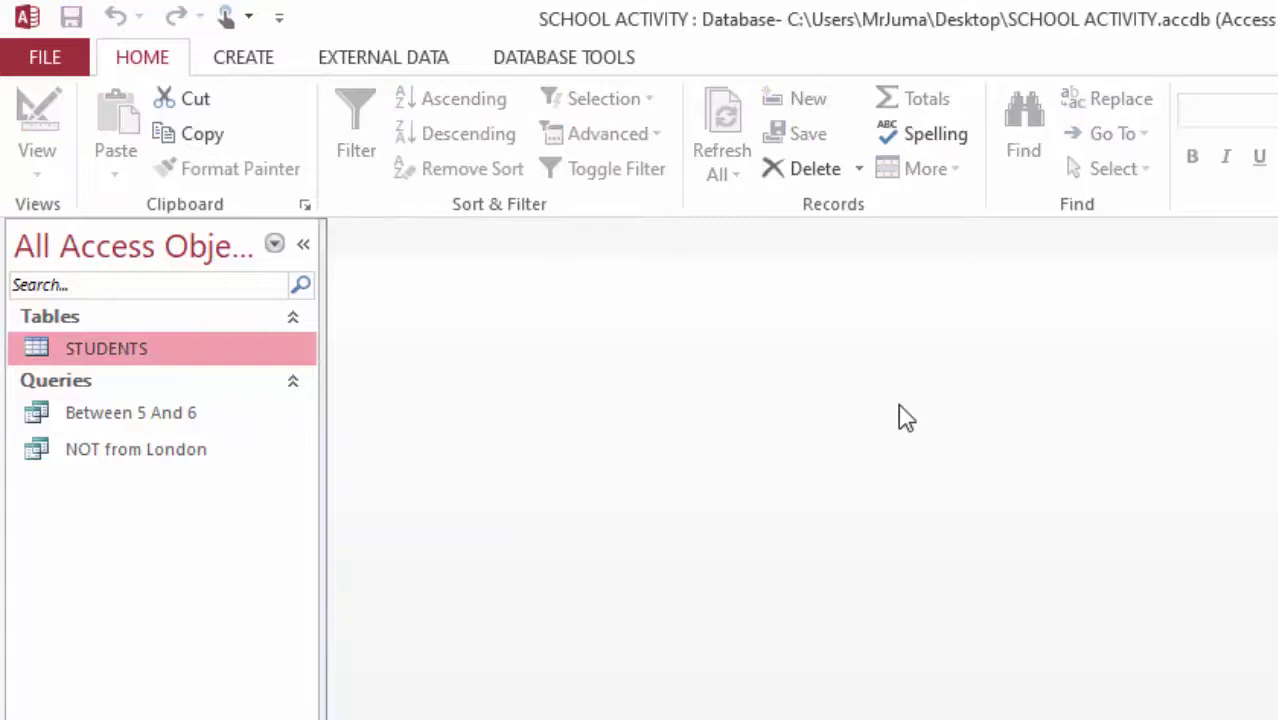
Step: Open the STUDENTS table, examine which cities the students come from, and close the table
double_click(110, 345)
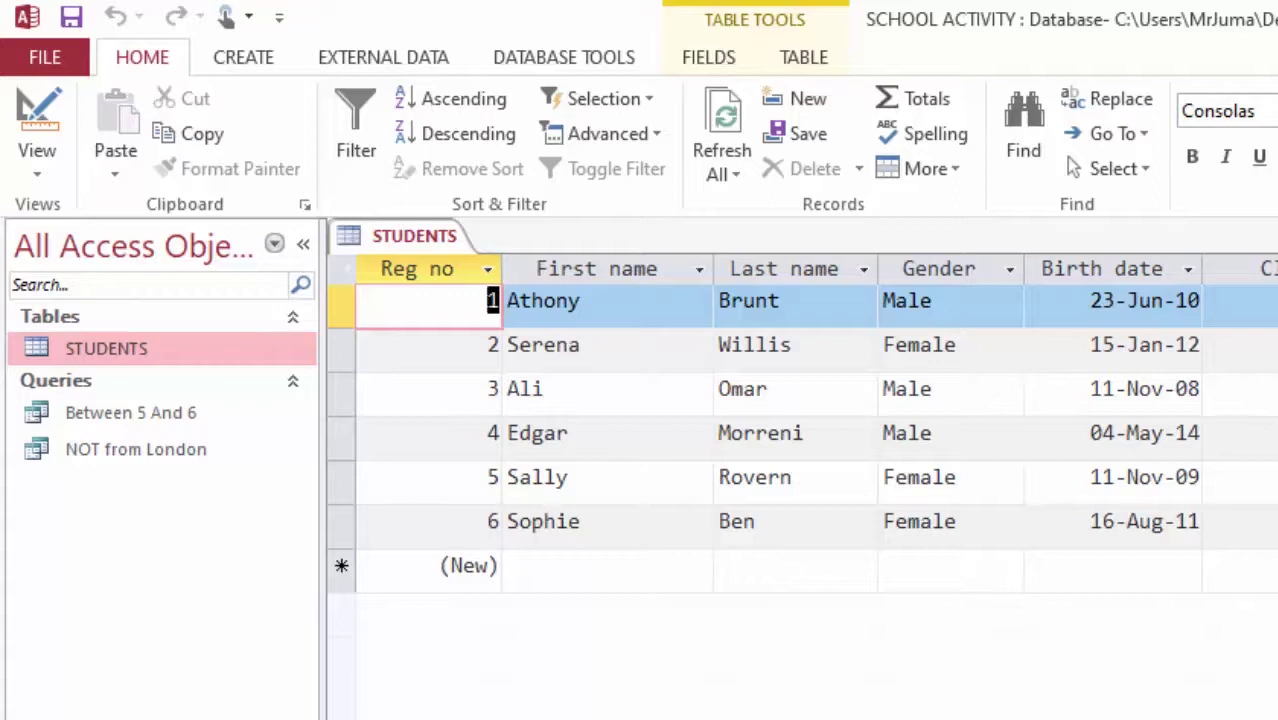
left_click(341, 345)
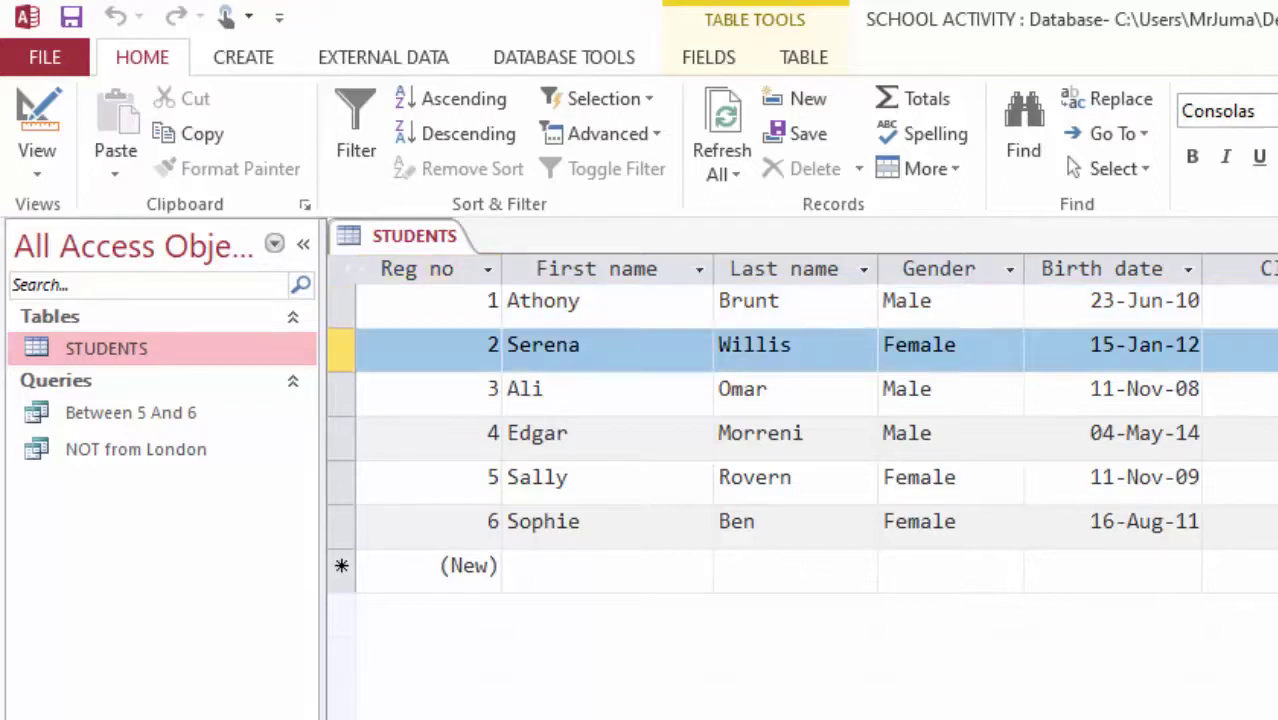
left_click(341, 433)
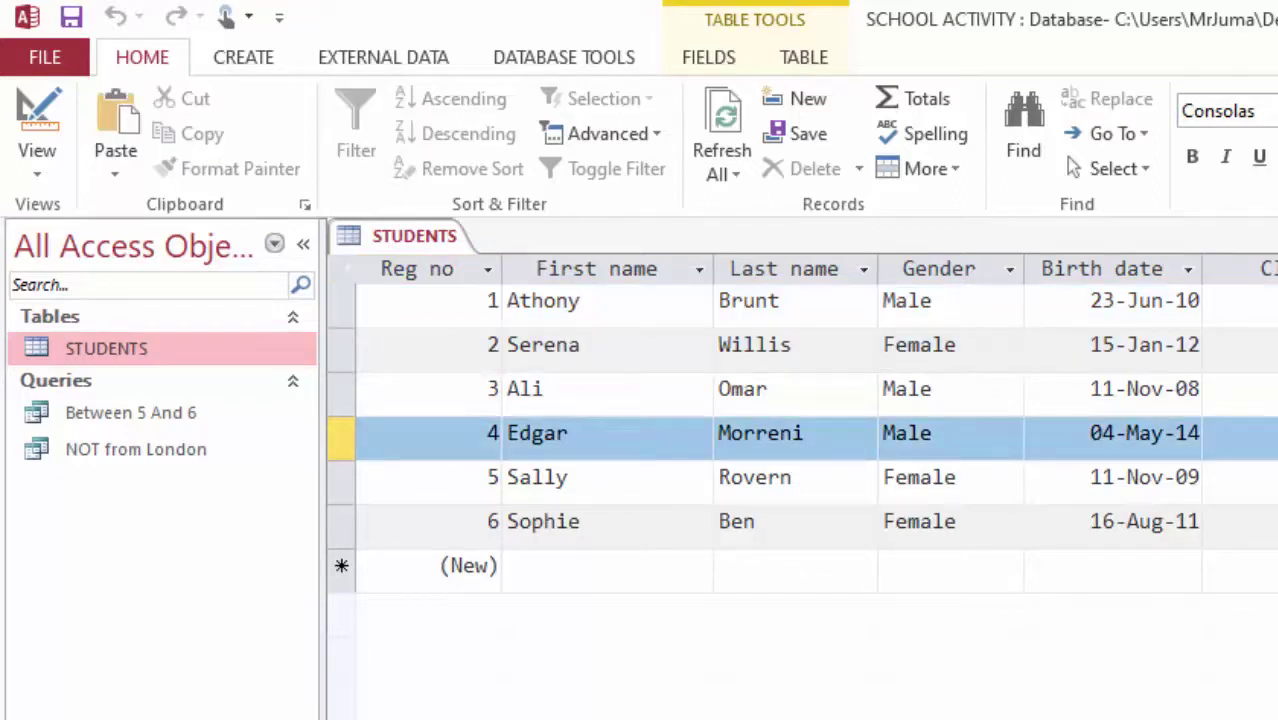
left_click(341, 389)
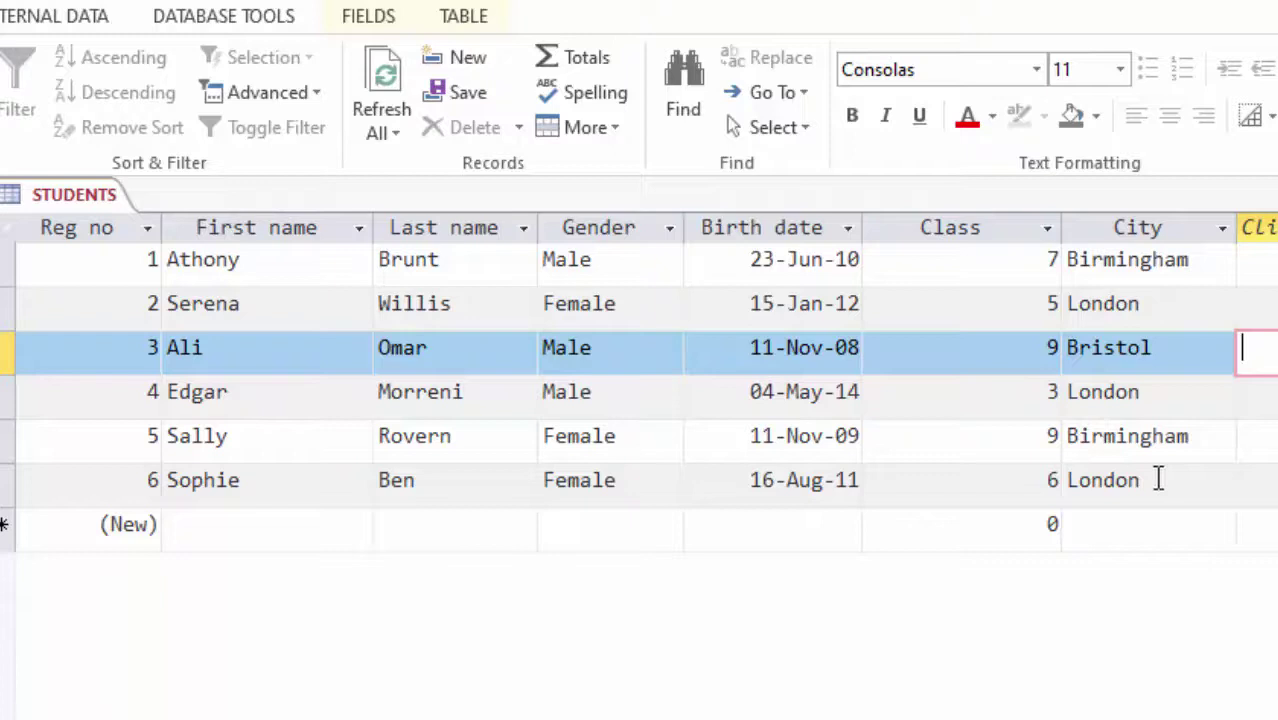
left_click(1152, 480)
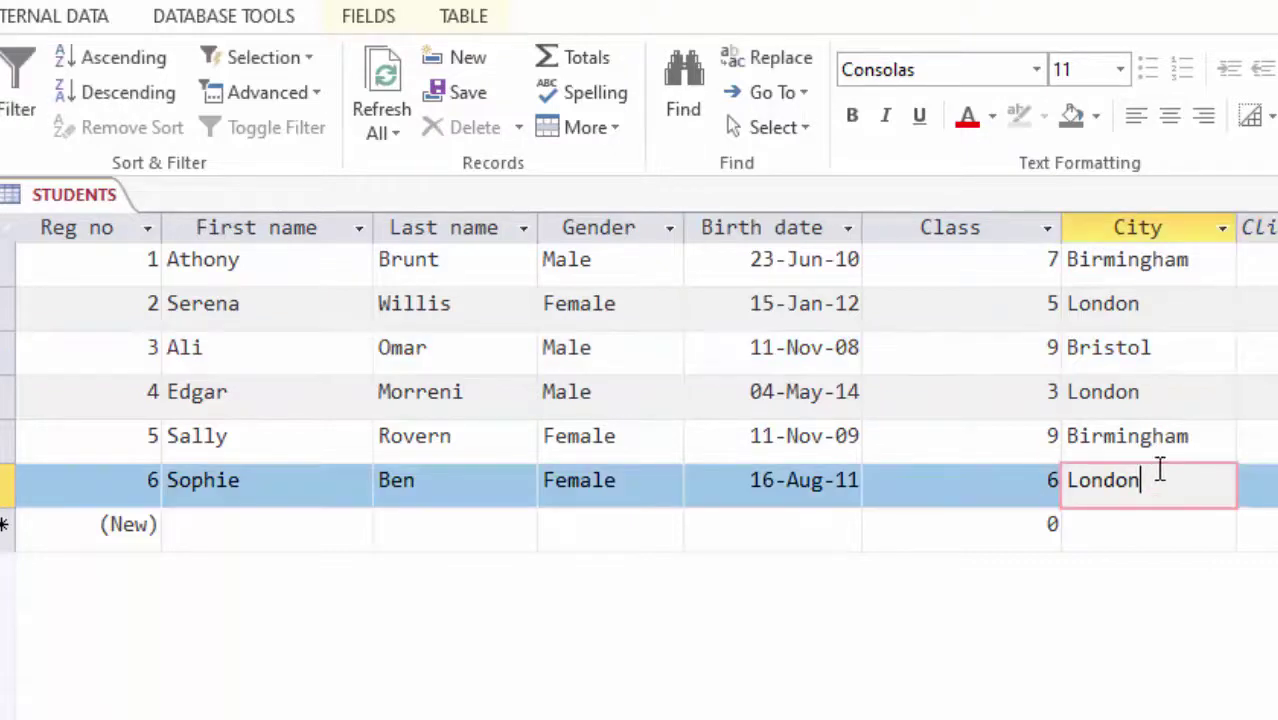
left_click(1194, 436)
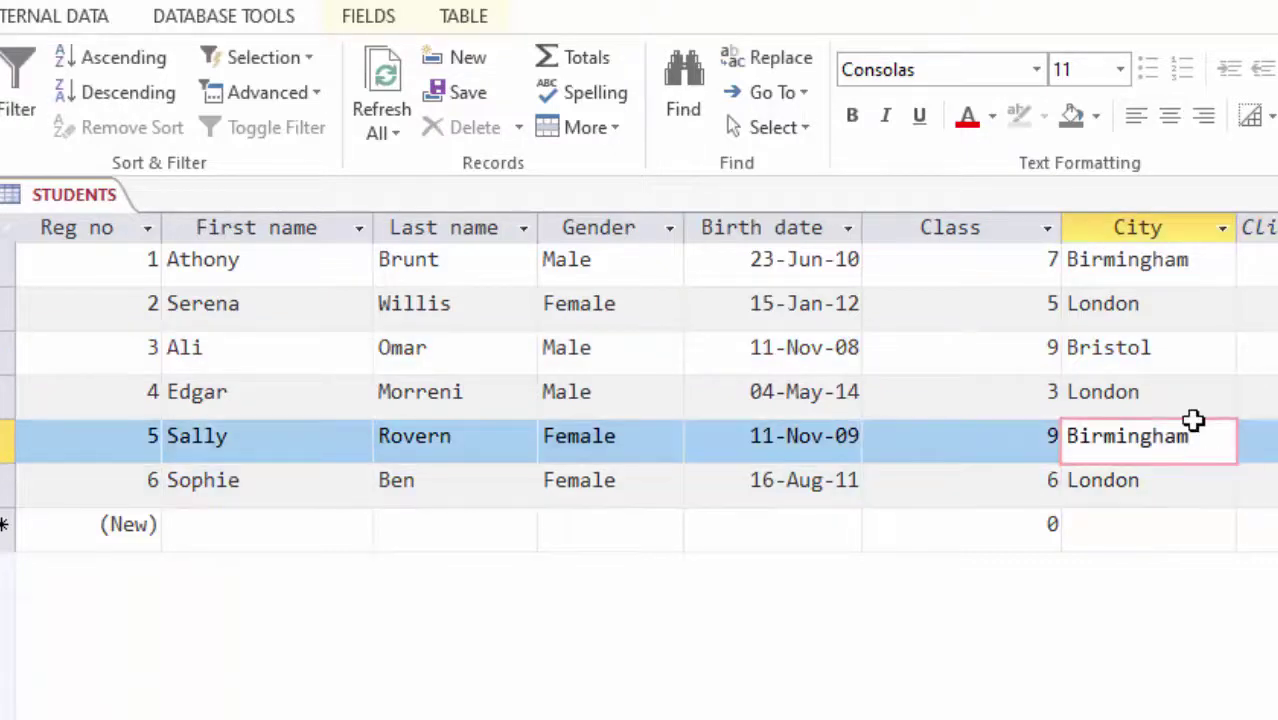
left_click(1145, 346)
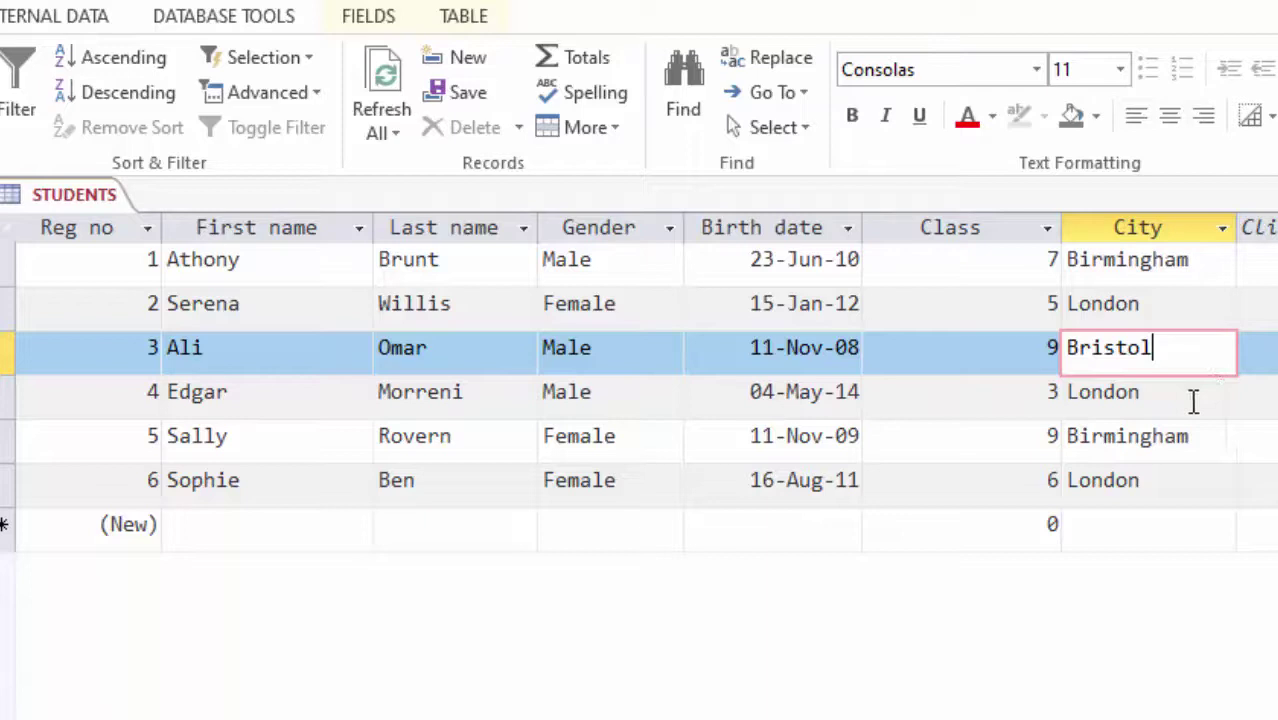
left_click(1108, 436)
left_click(1118, 303)
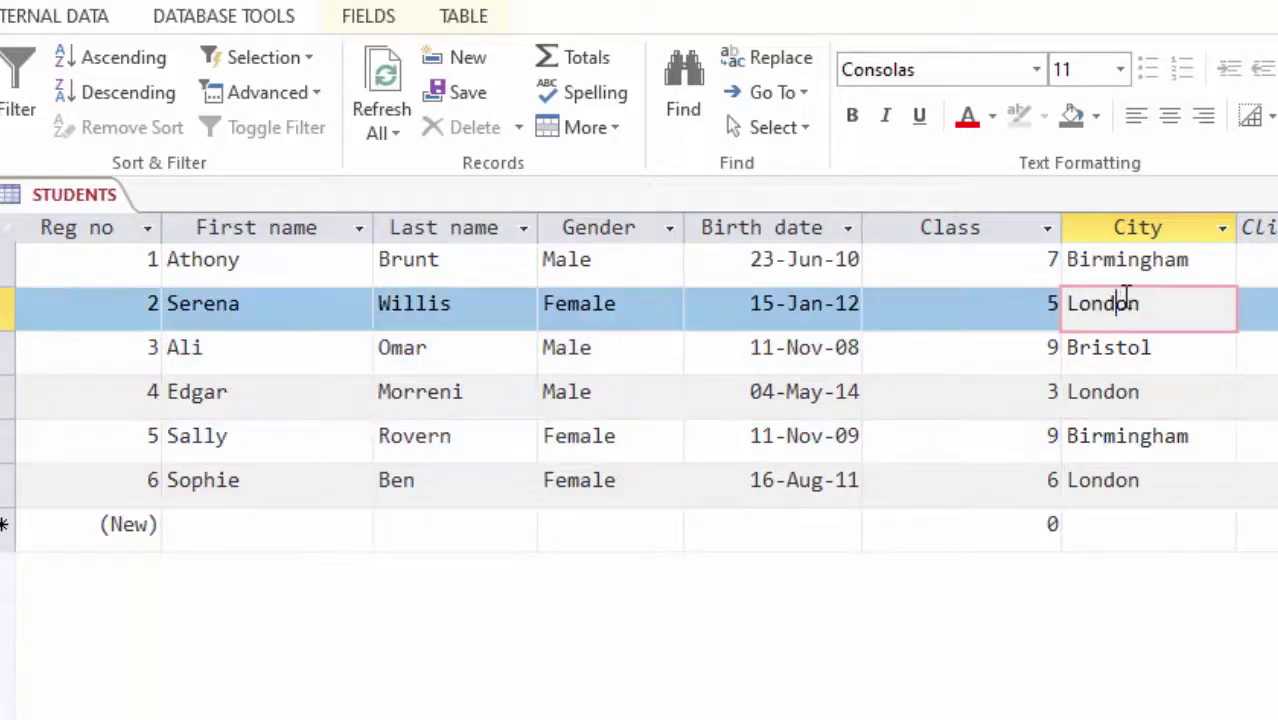
left_click(1166, 262)
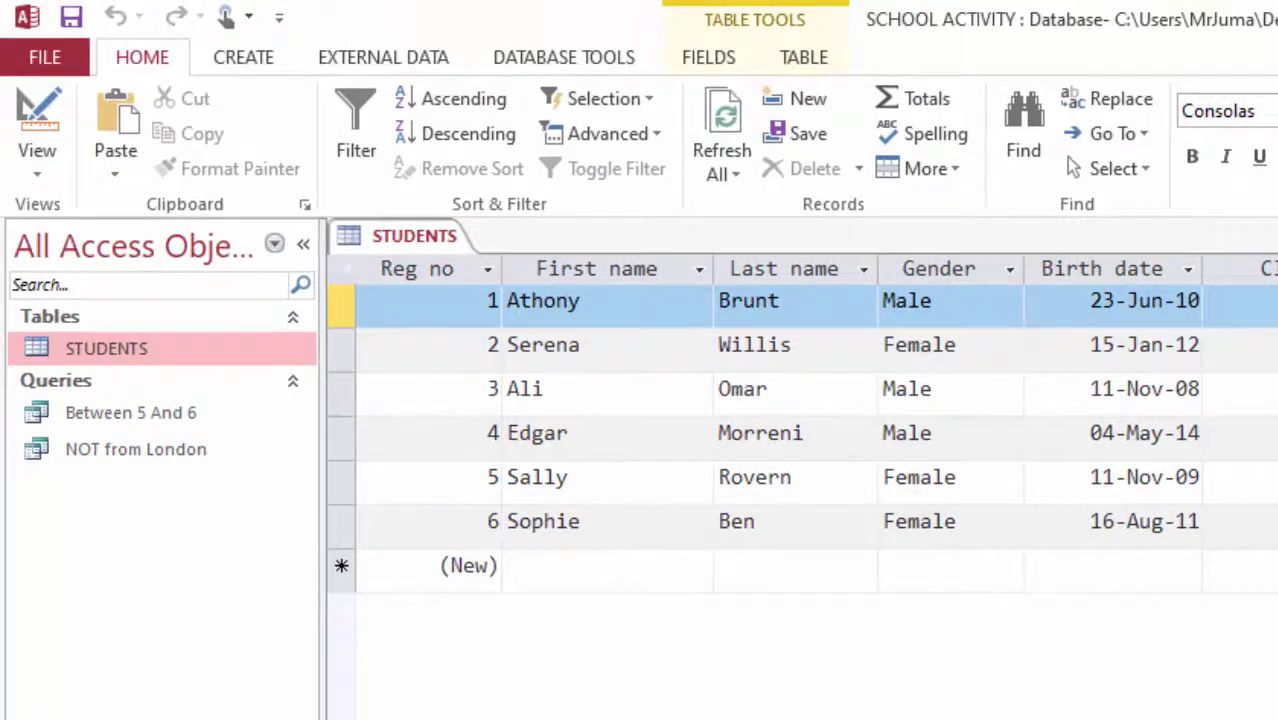
key("ctrl+w")
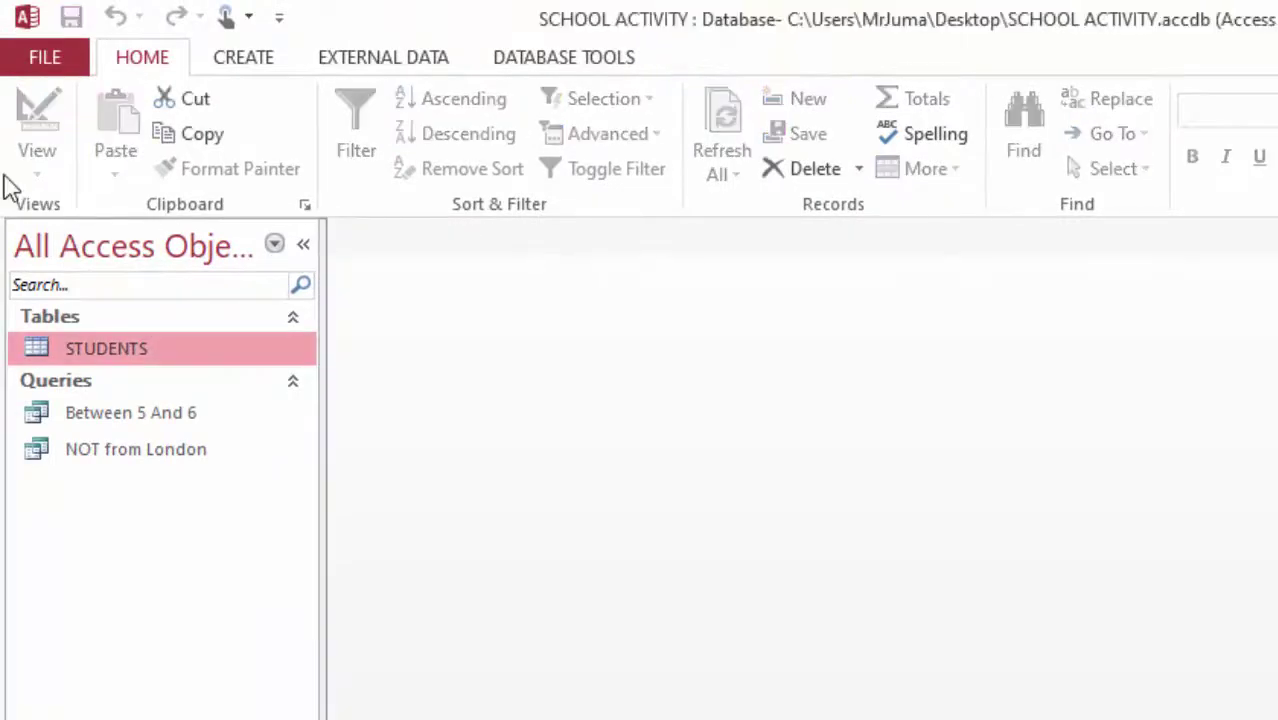
Step: Create another query in Design view based on the STUDENTS table, and enlarge its field list and the query grid
left_click(243, 58)
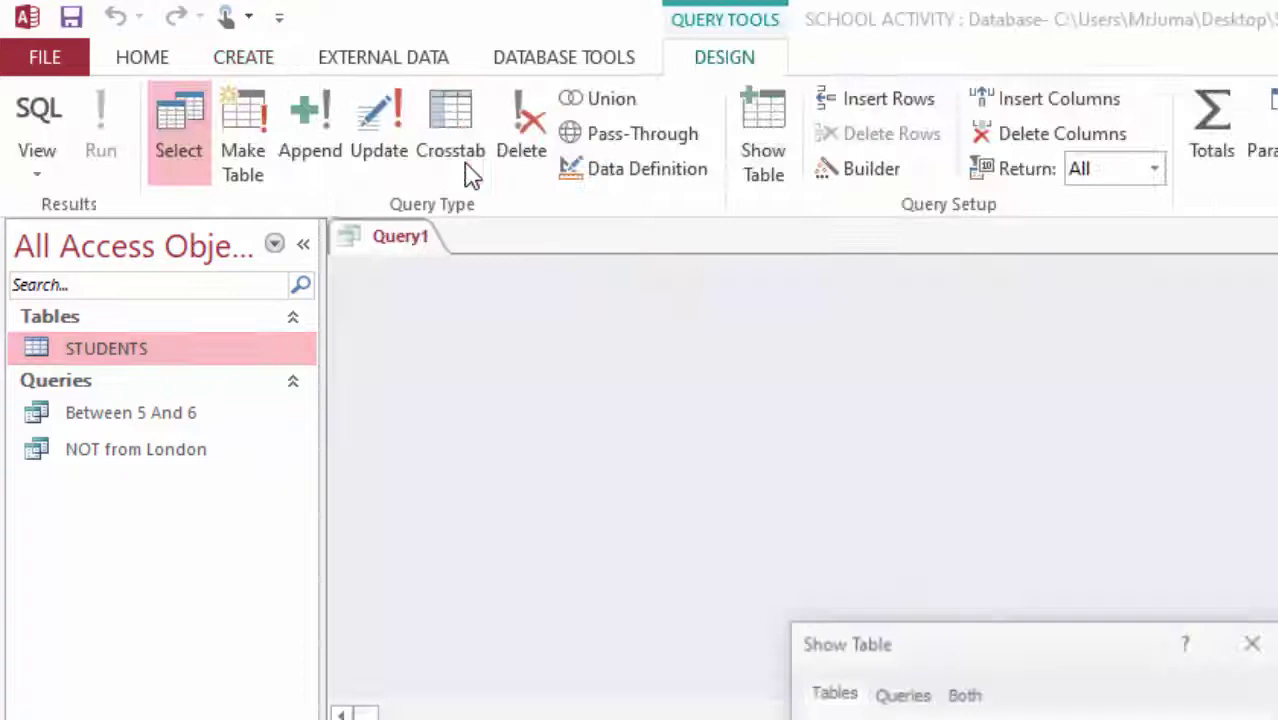
left_click_drag(983, 645, 896, 262)
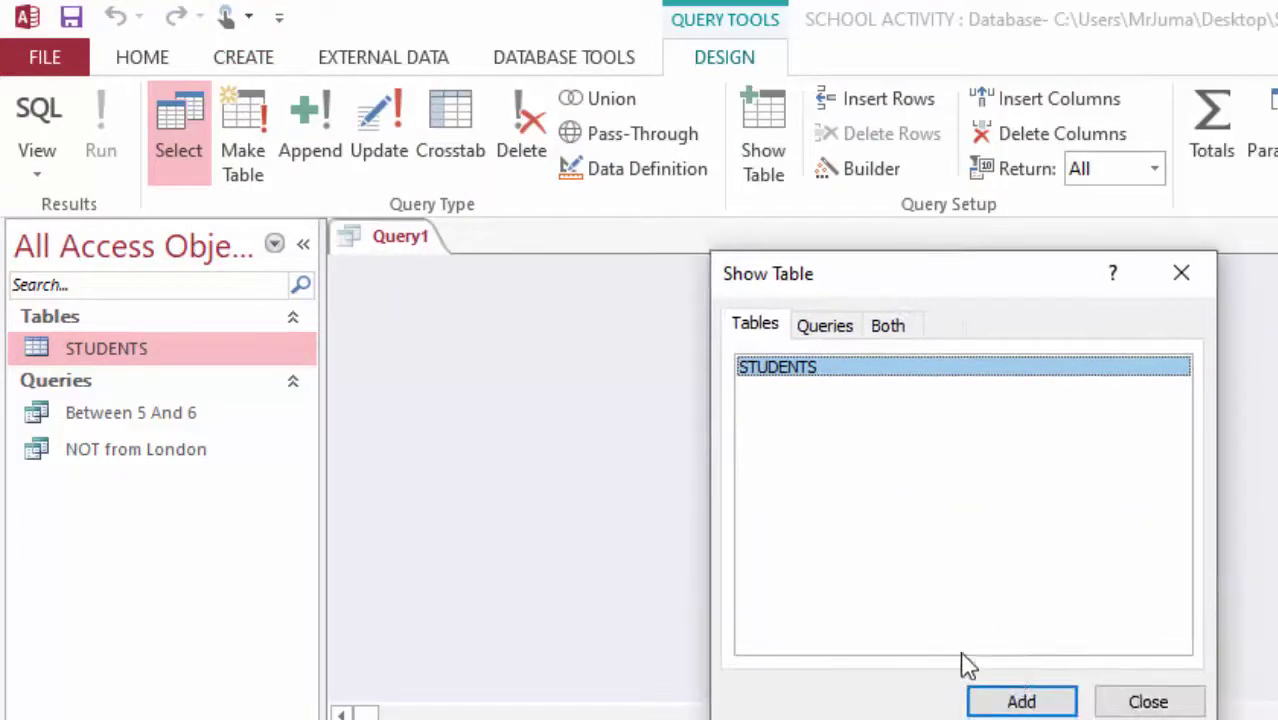
left_click(1021, 699)
left_click(1148, 700)
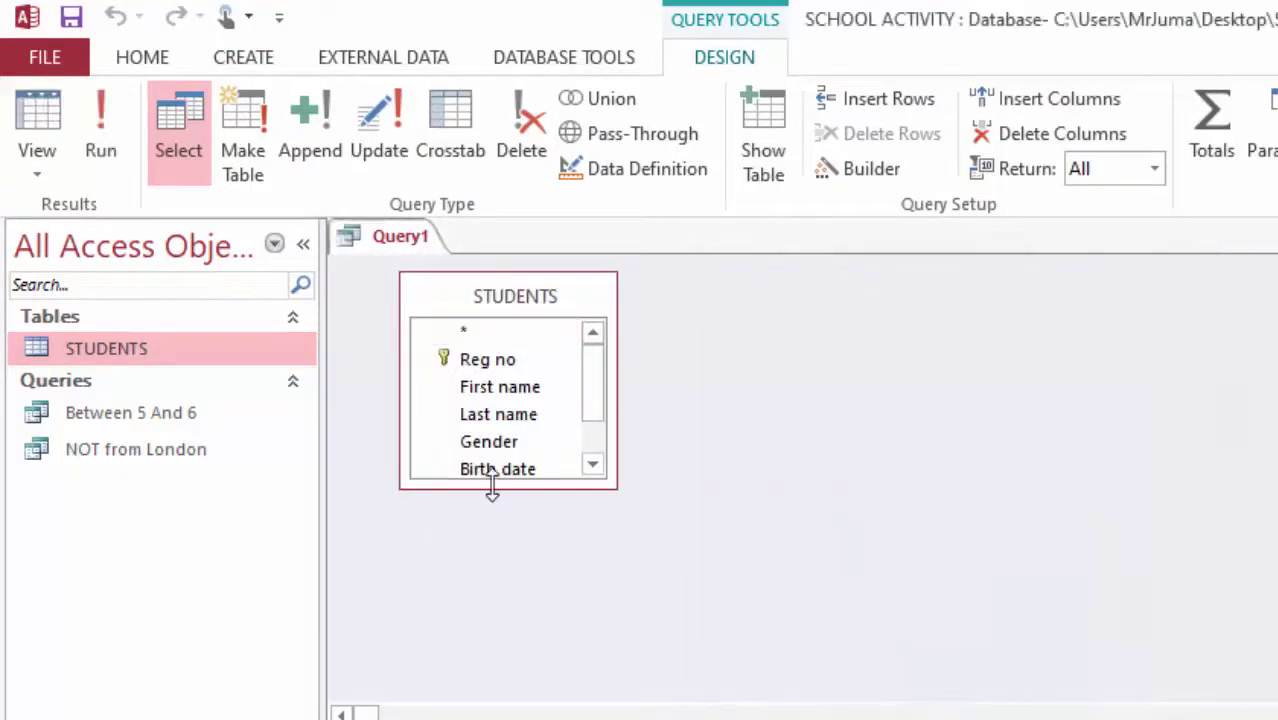
left_click_drag(492, 488, 499, 551)
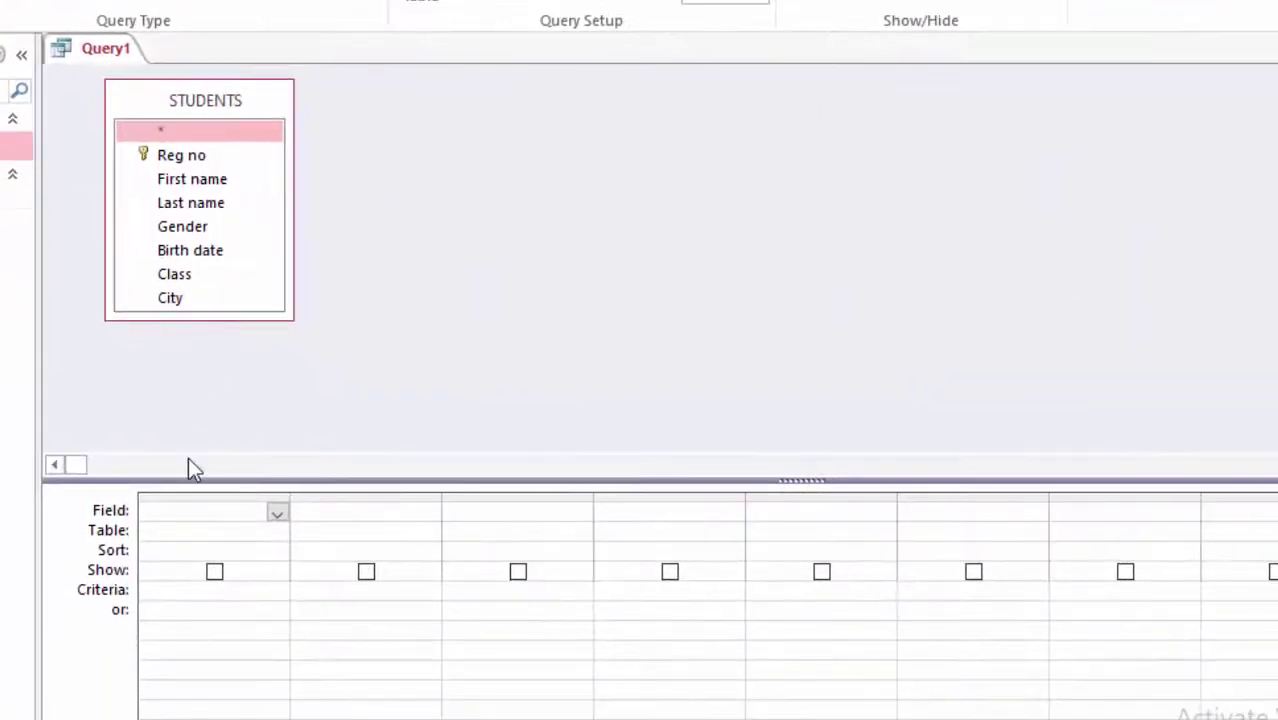
left_click_drag(194, 484, 206, 373)
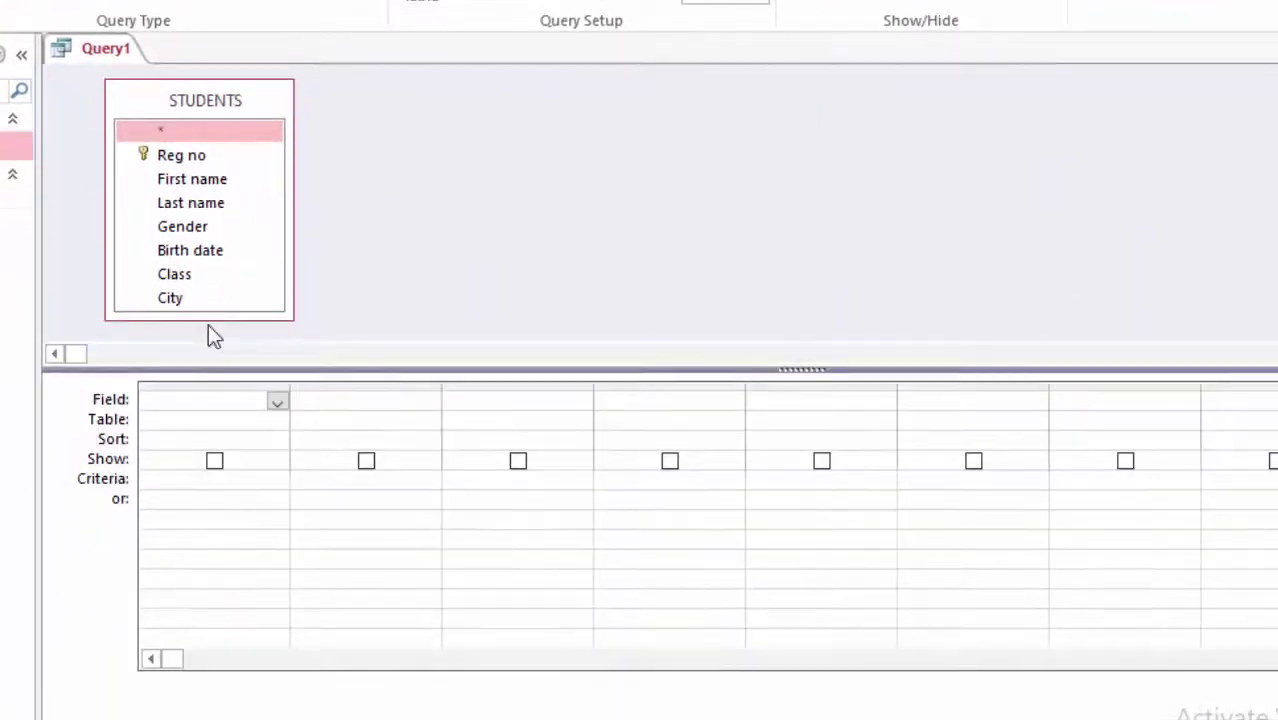
Step: Add all seven individual STUDENTS fields, from Reg no through City, to the query grid
double_click(193, 165)
double_click(187, 181)
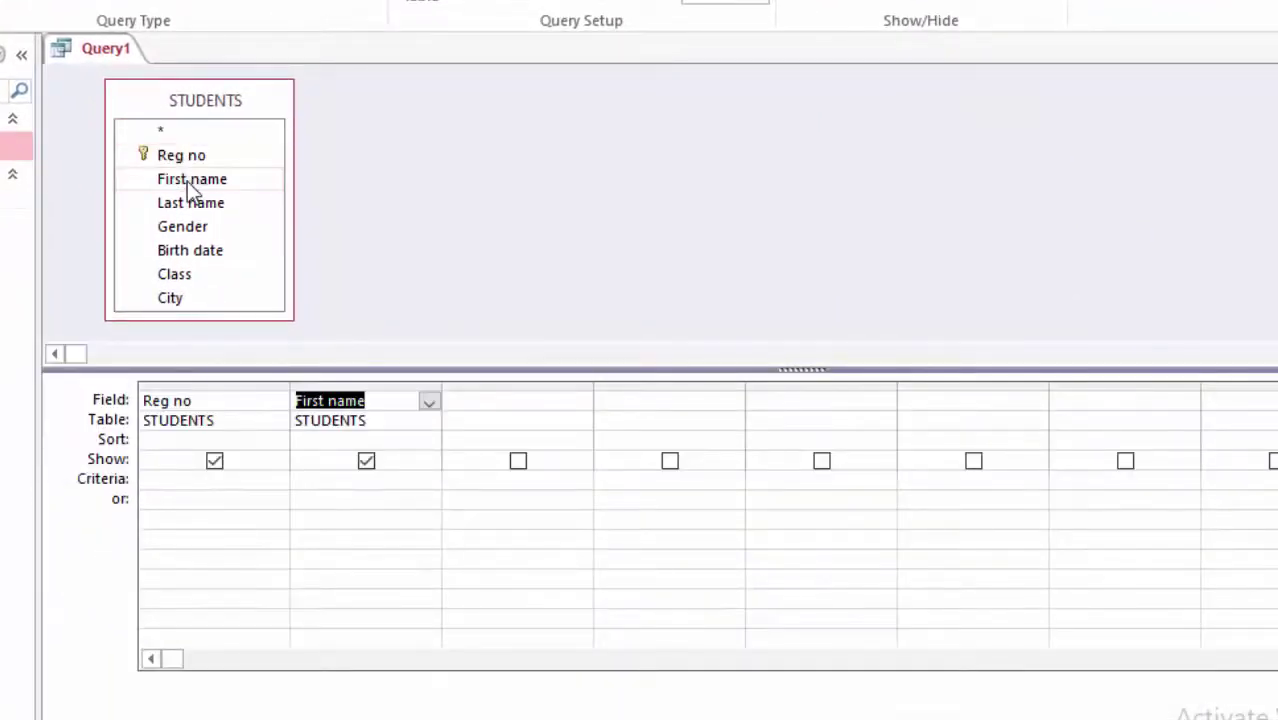
double_click(184, 202)
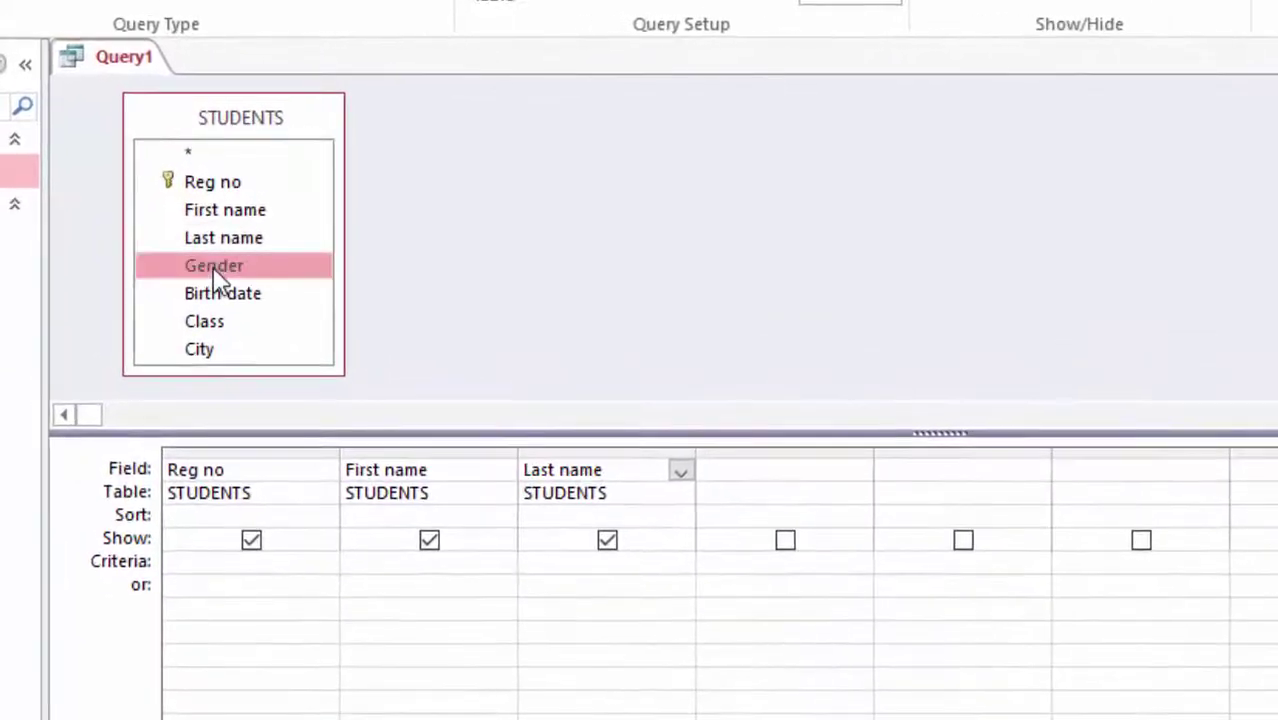
double_click(182, 229)
double_click(218, 296)
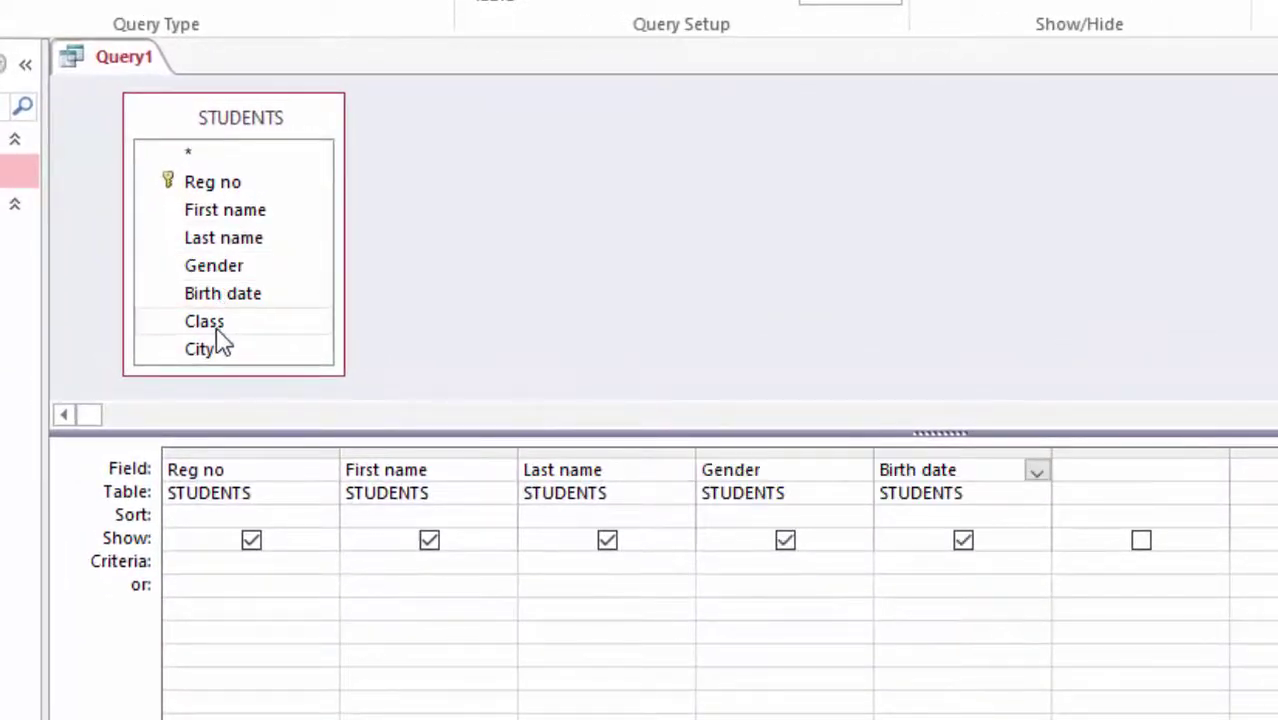
double_click(217, 326)
double_click(213, 350)
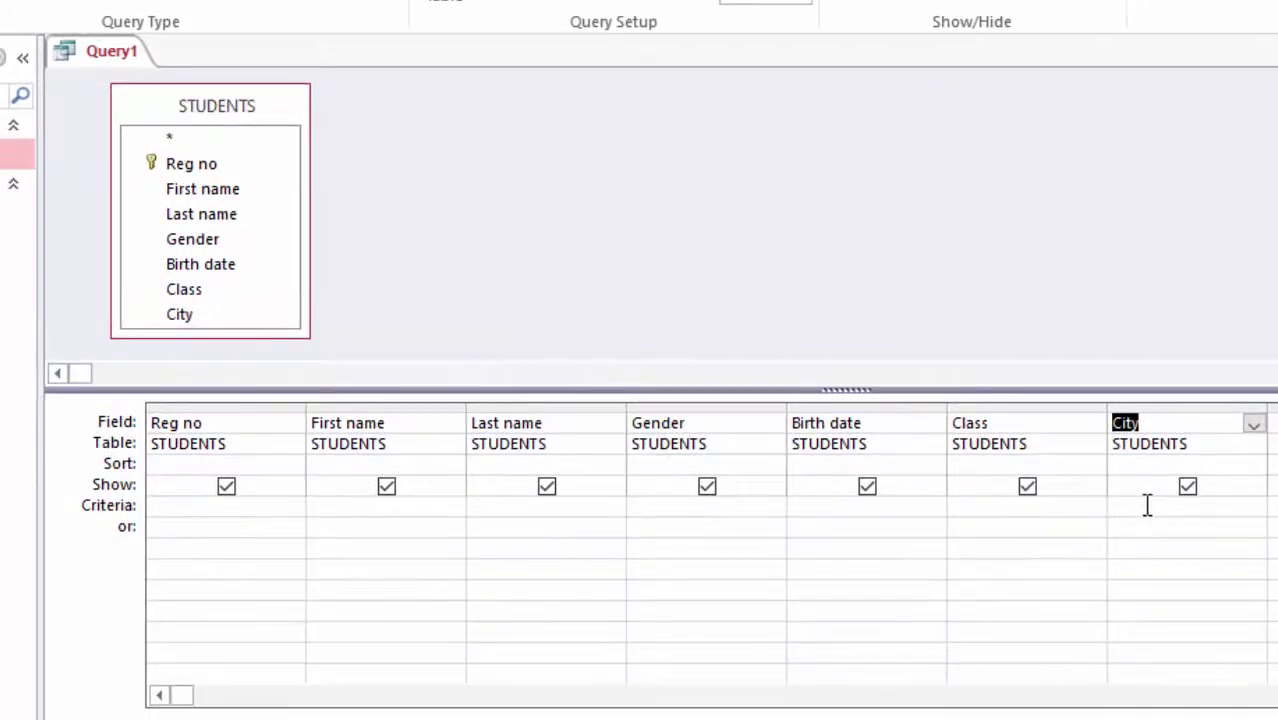
Step: Set the City criterion to London, with Bristol as the alternative in the row for Or conditions
left_click(1141, 509)
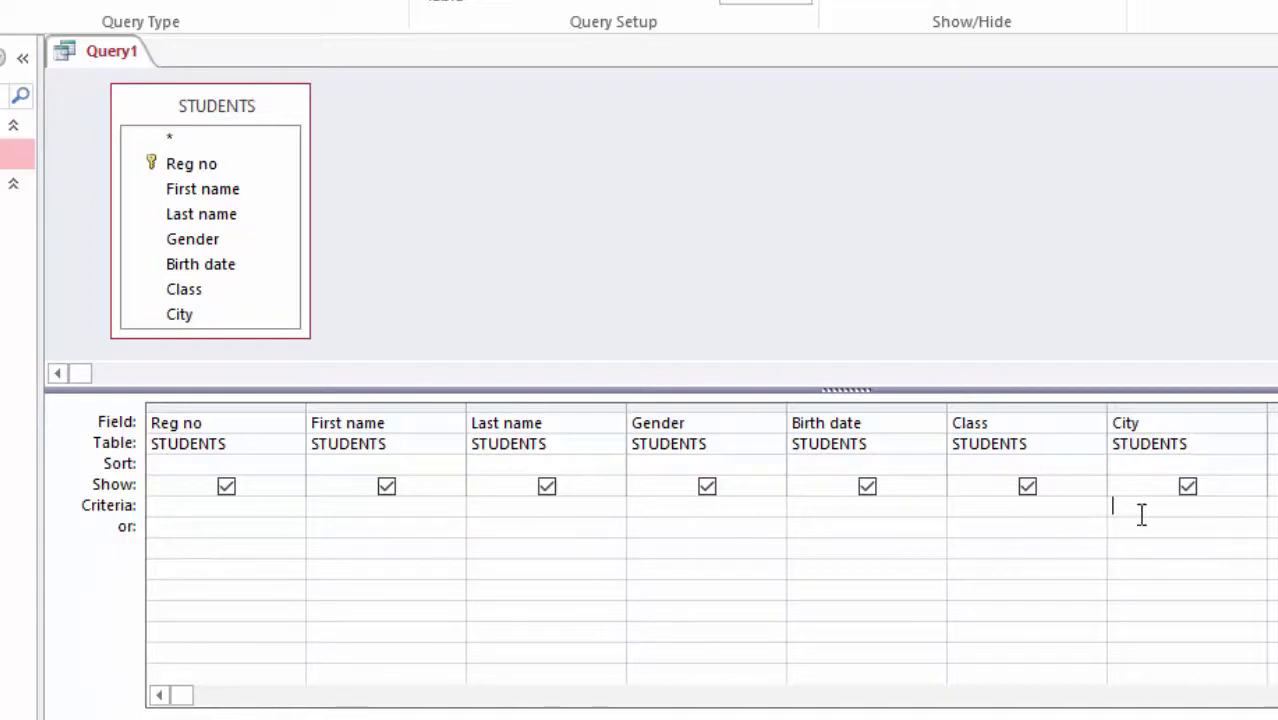
type("ndon")
left_click(163, 524)
type("Bristol")
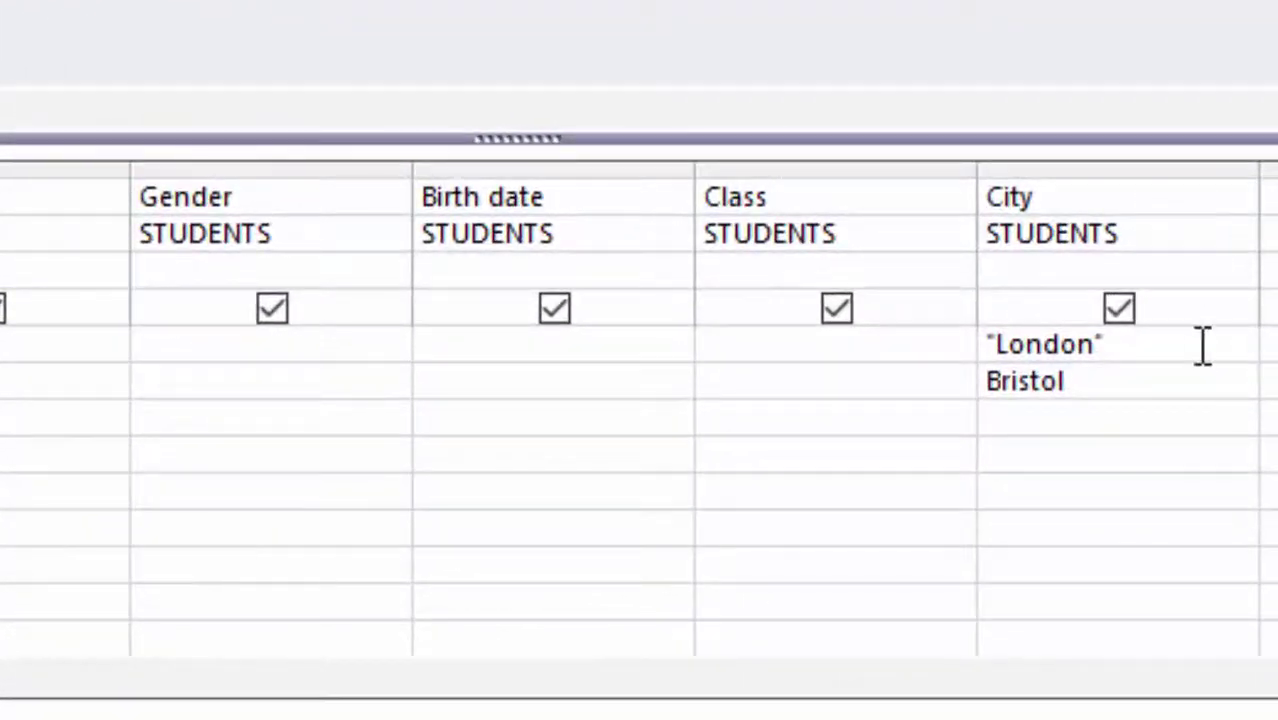
left_click(1203, 347)
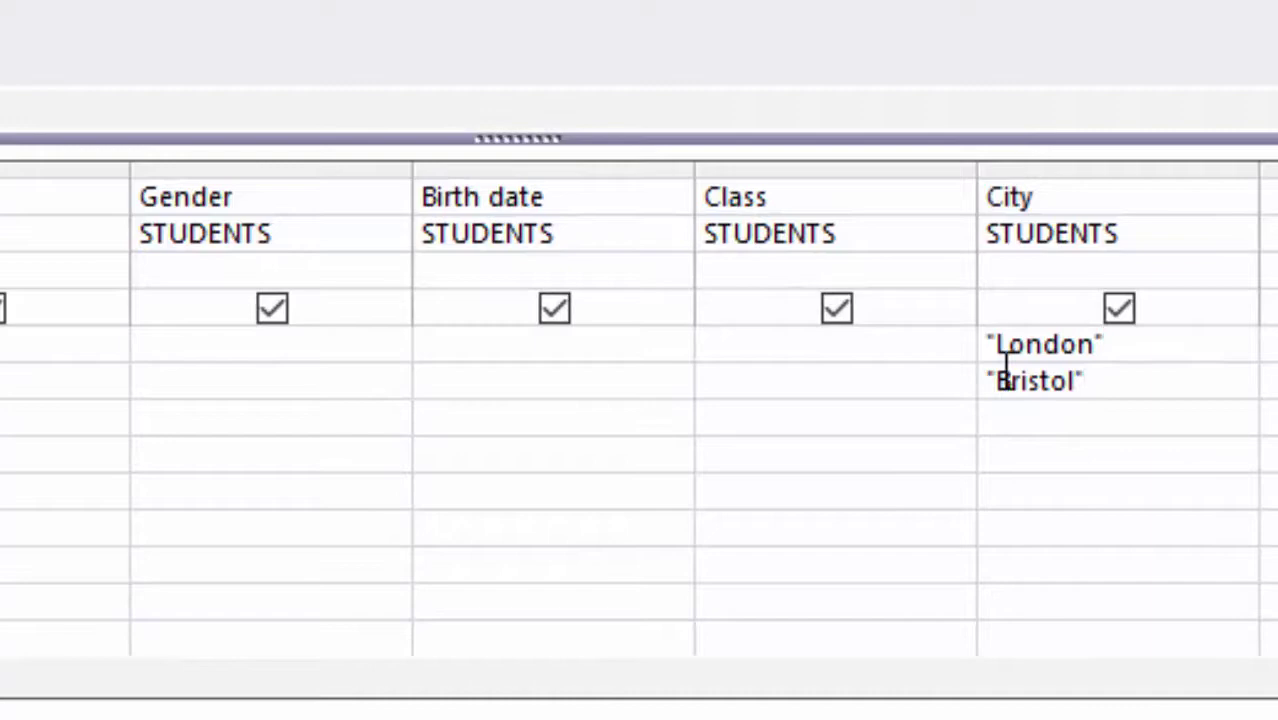
left_click(1190, 332)
left_click(920, 344)
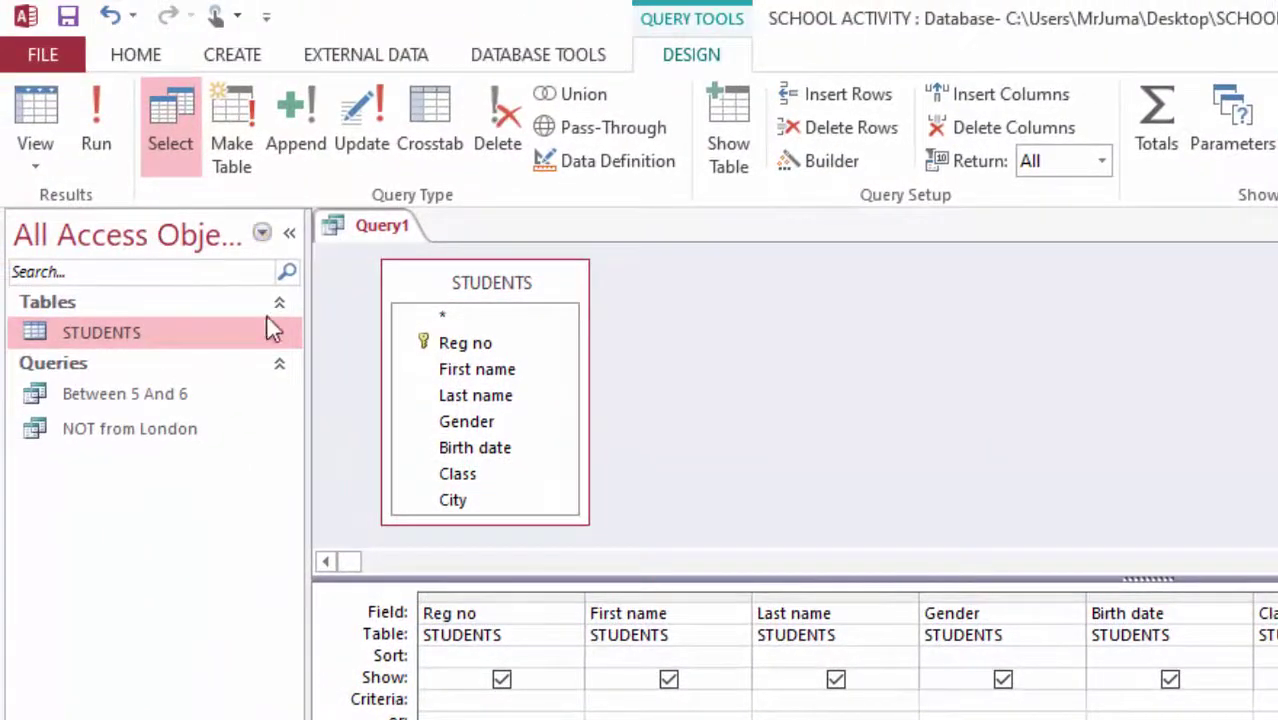
left_click(268, 330)
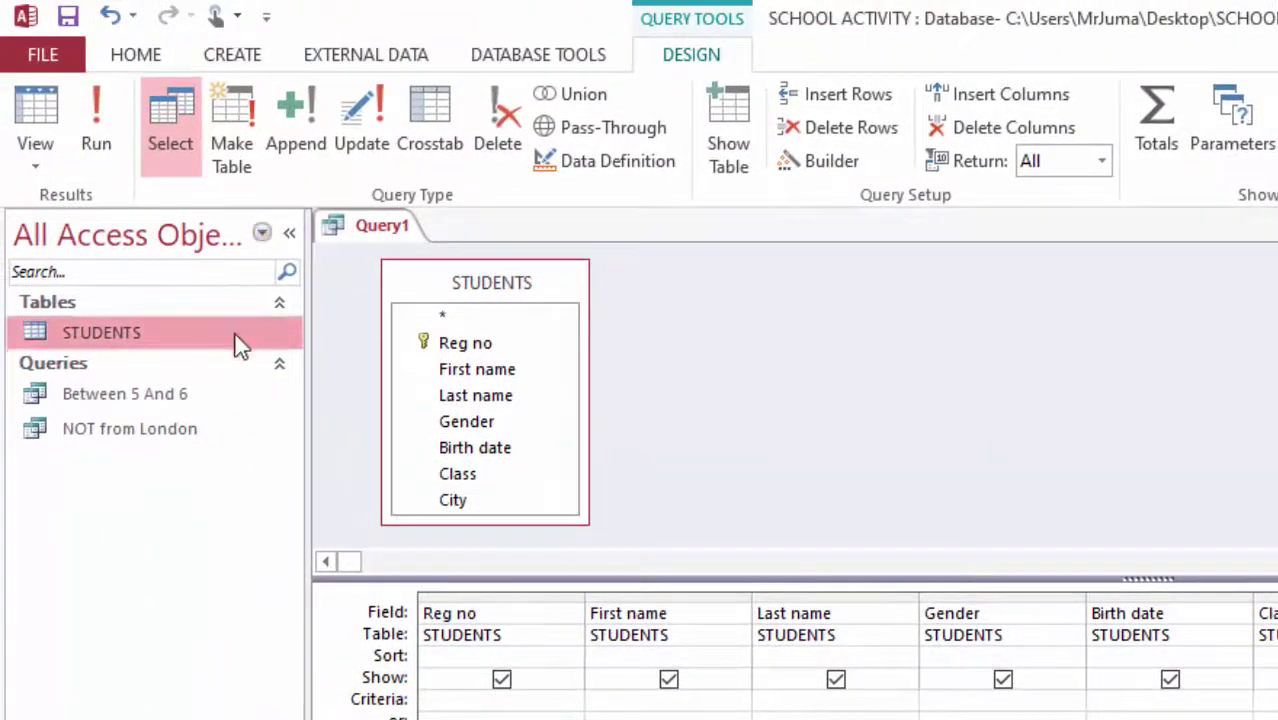
Step: Run the London or Bristol query and check the City value of each returned student
left_click(103, 128)
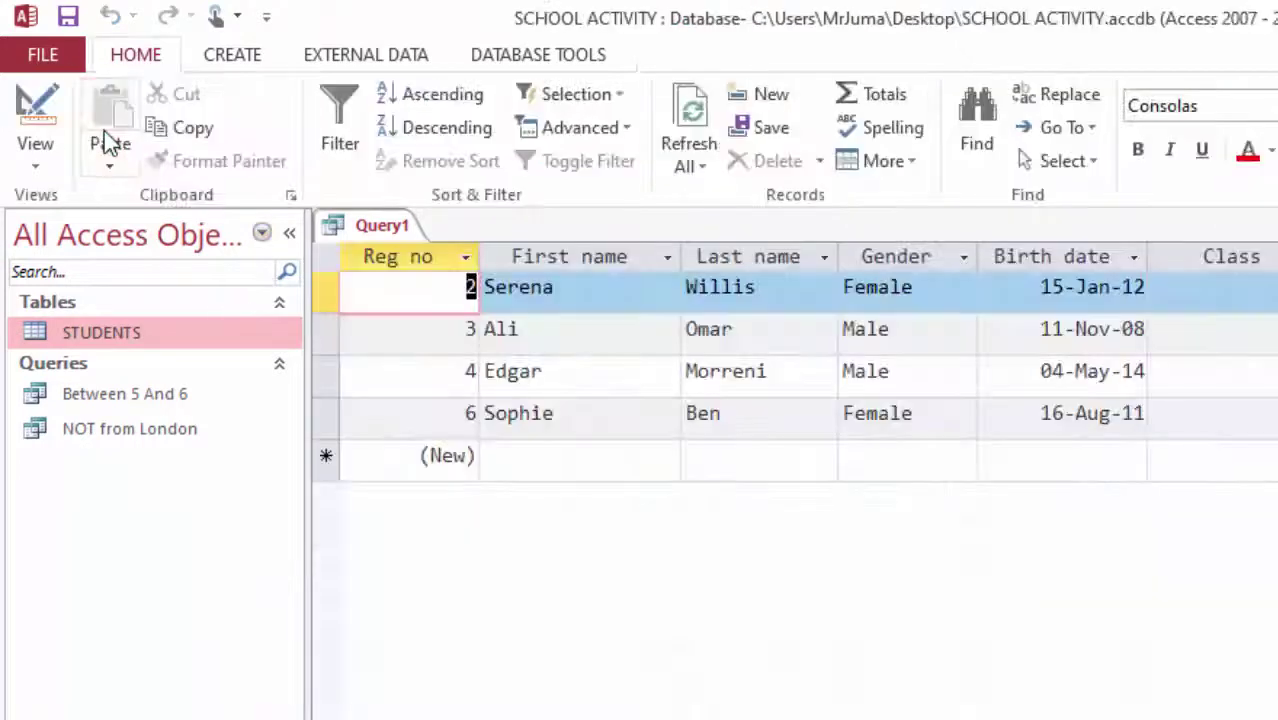
left_click(1150, 287)
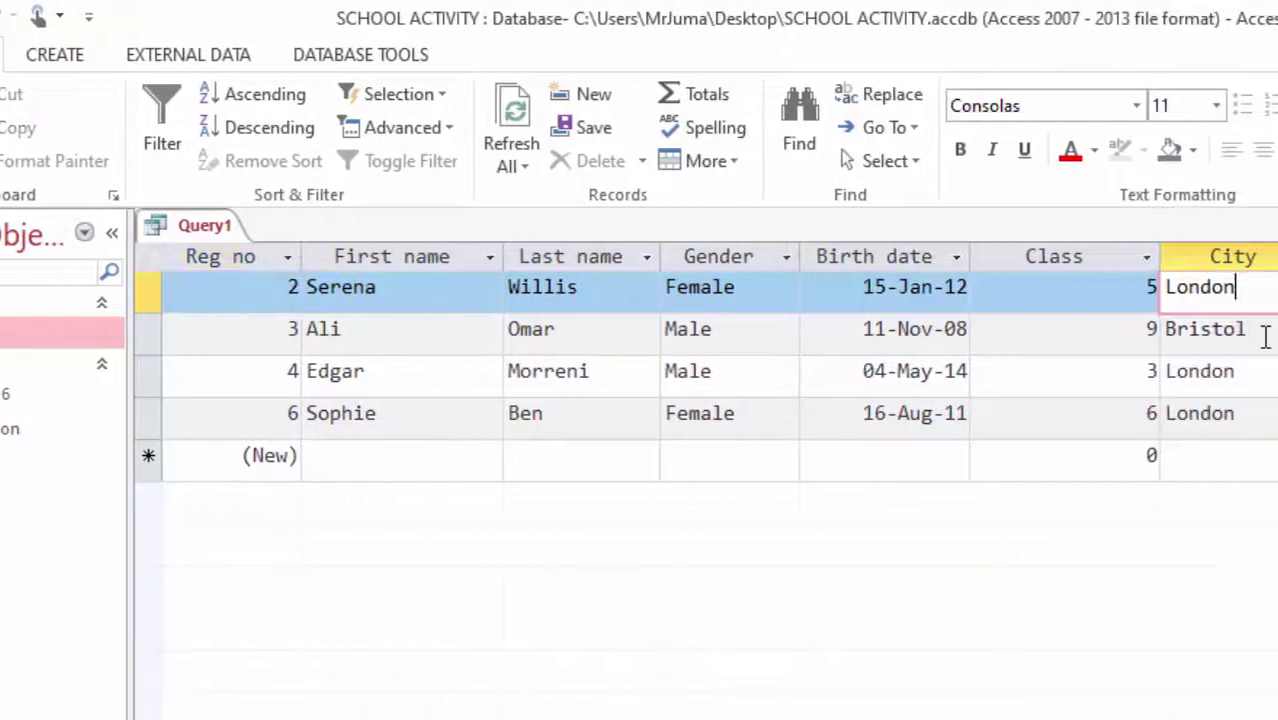
left_click(1150, 330)
left_click(1153, 375)
left_click(1135, 414)
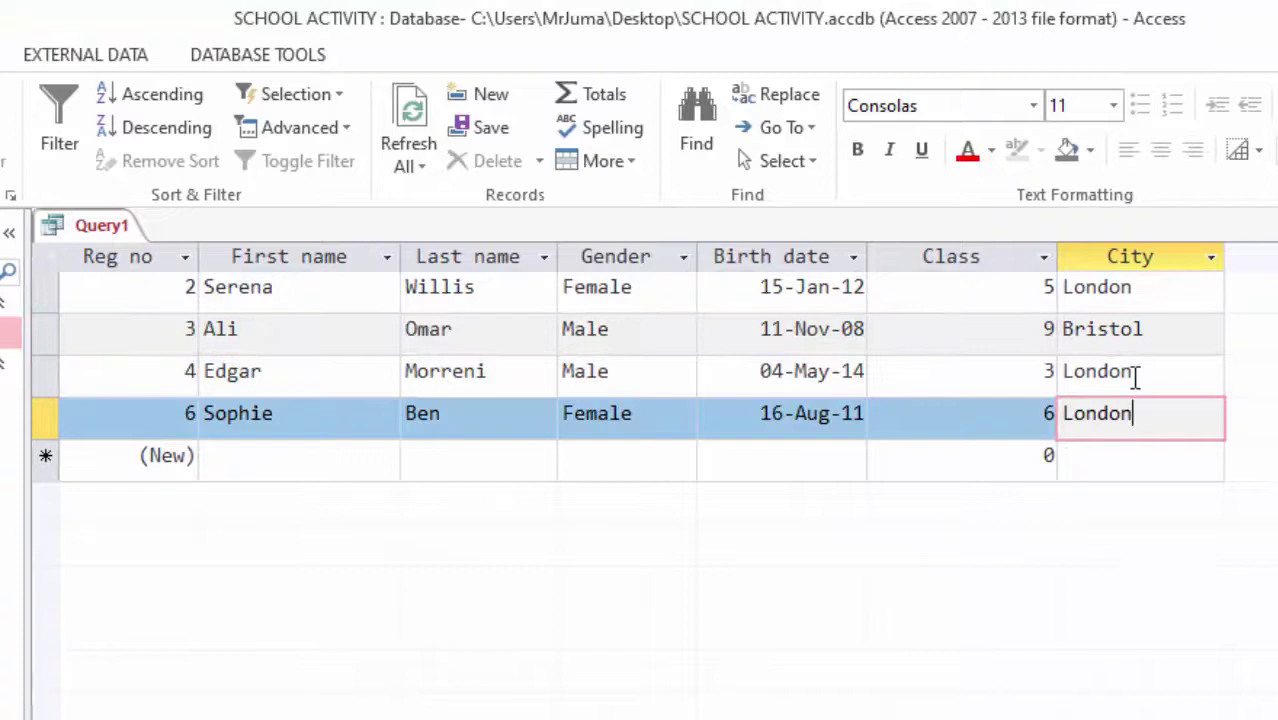
left_click(1140, 288)
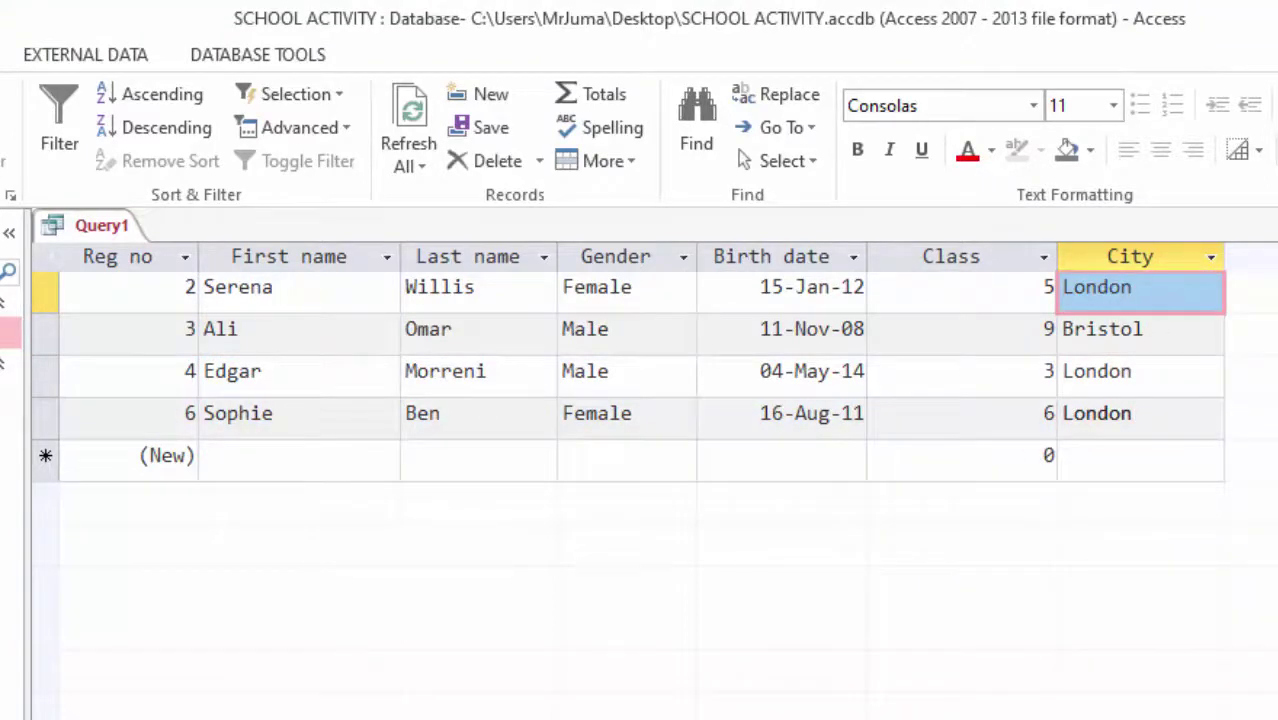
Step: Save the query under the name "London Or Bristol"
key("ctrl+s")
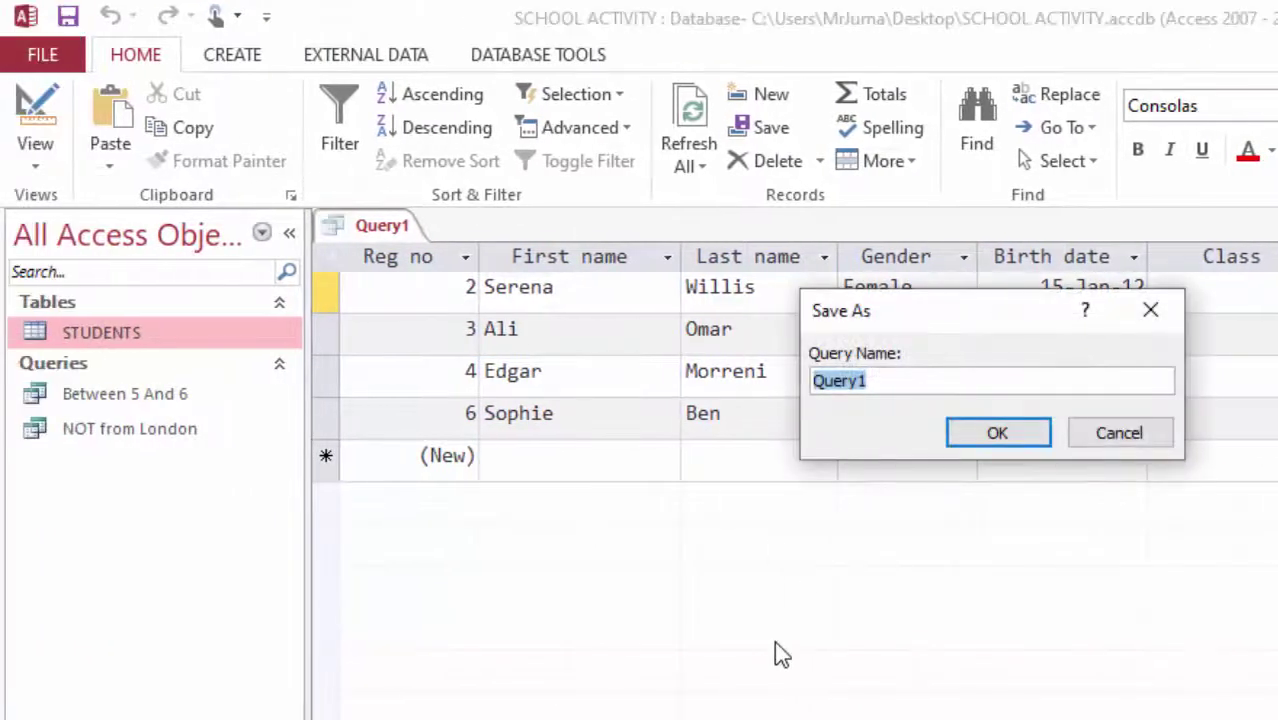
type("London Or Bristol")
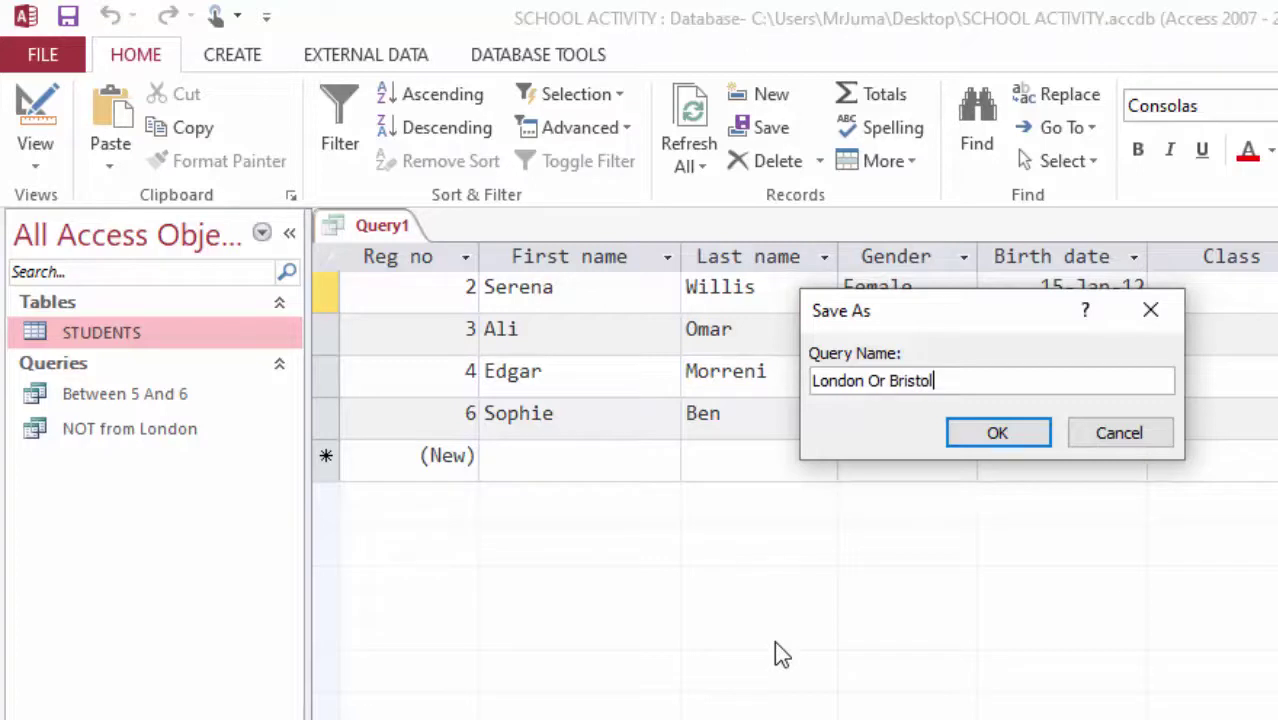
left_click(1000, 440)
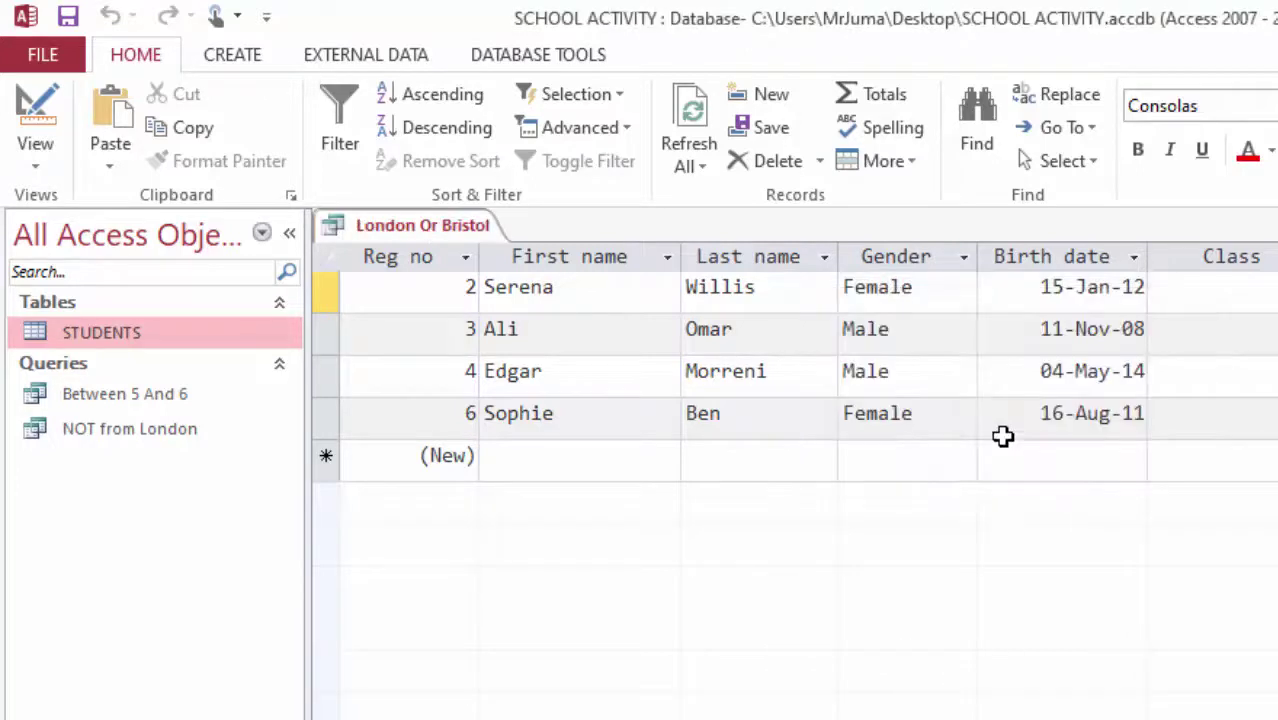